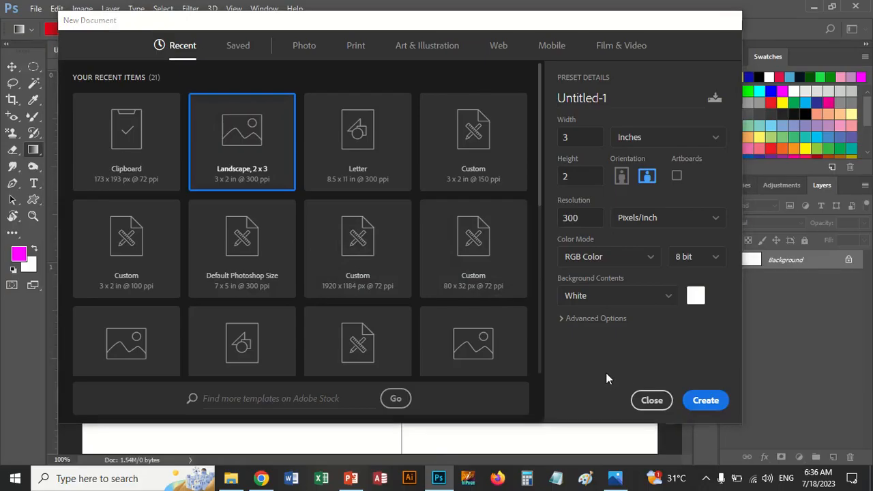
Step: Create a 3 × 2 inch landscape document at 300 pixels/inch in RGB Color with a white background, and hide its guides
key(Return)
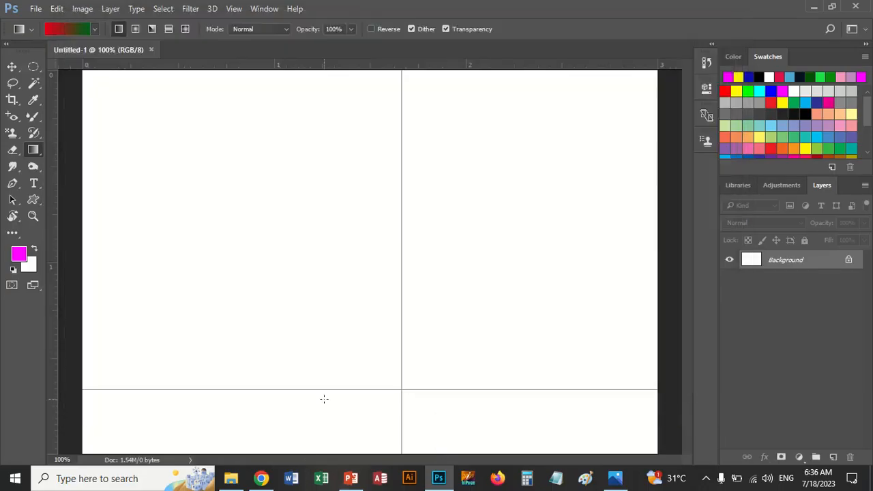
key(ctrl+semicolon)
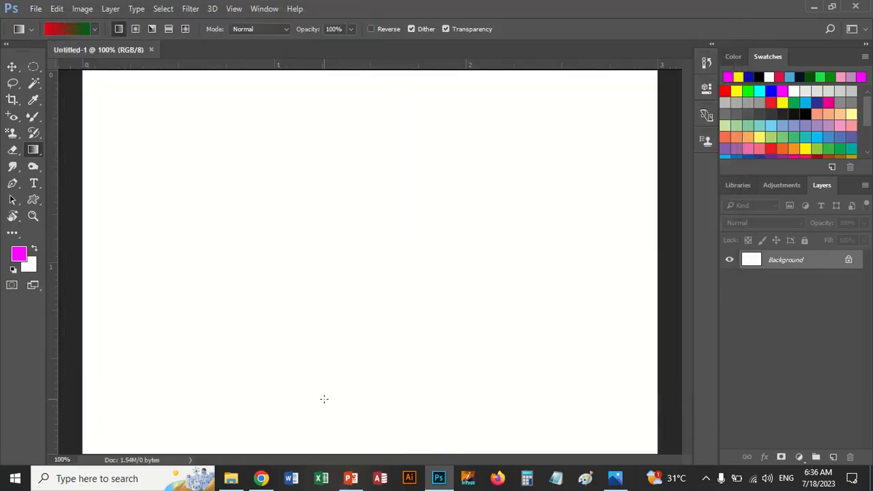
key(ctrl+minus)
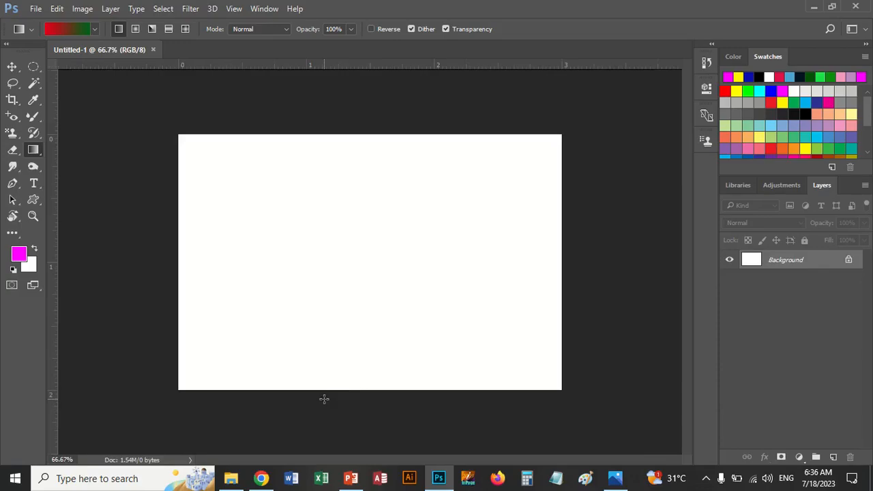
Step: Switch to Chrome and open the TeePublic website by searching for "teepublic" and choosing the suggested design edit page
click(262, 479)
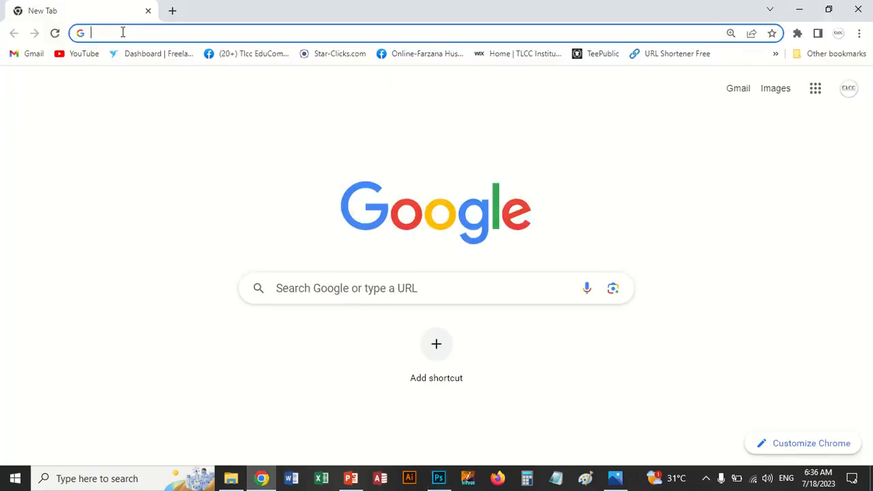
text(teep)
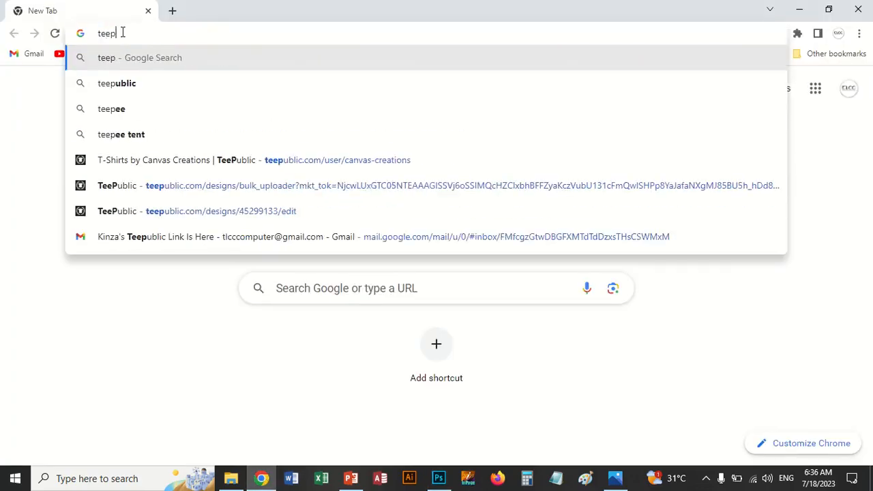
text(ublic)
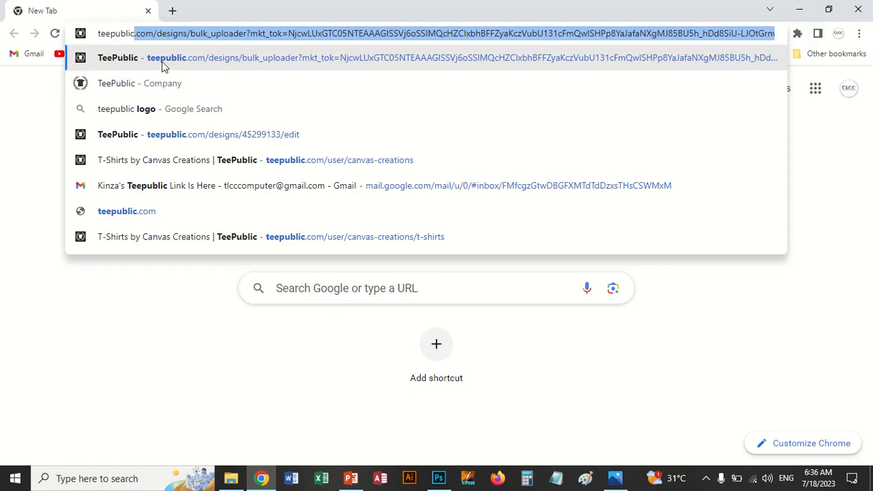
click(161, 134)
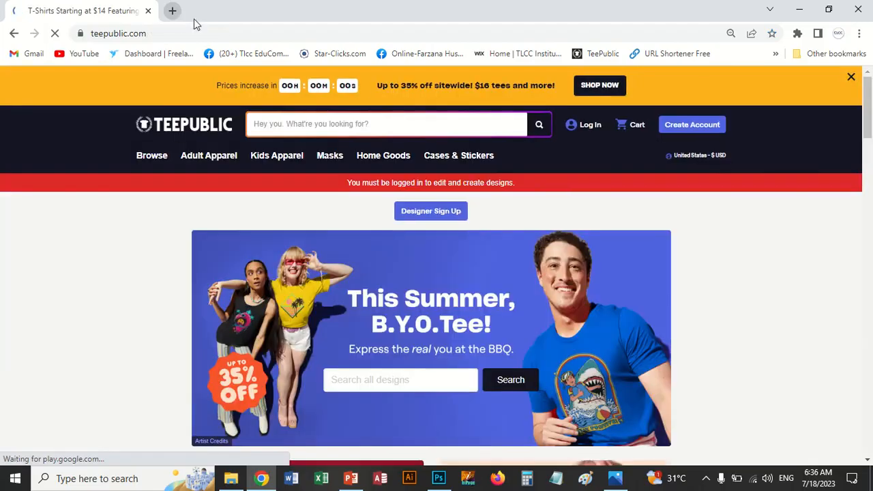
click(292, 479)
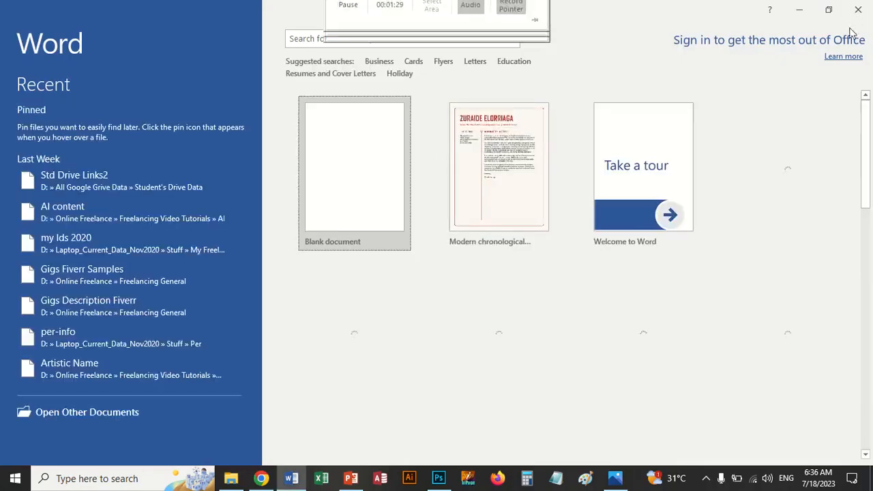
click(640, 142)
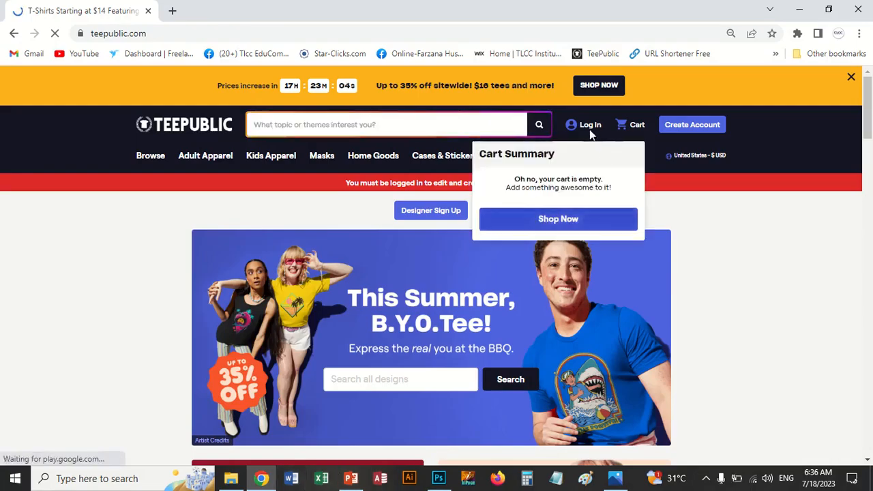
click(590, 127)
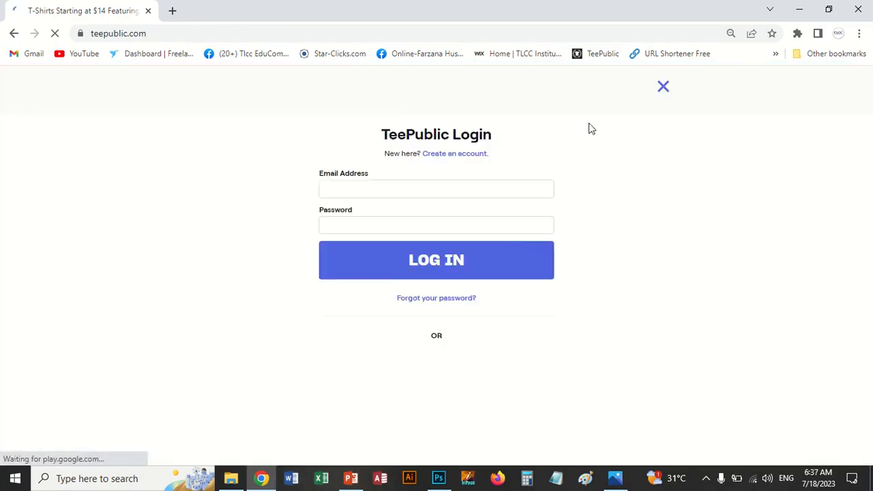
click(369, 193)
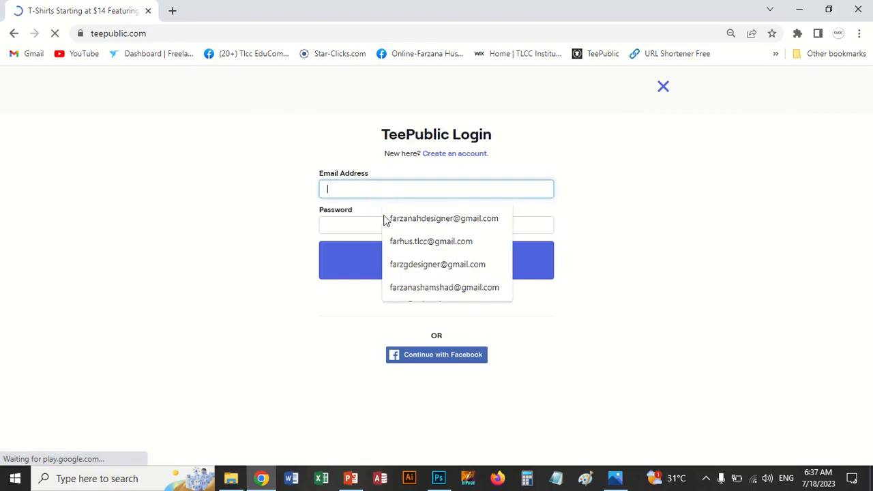
click(384, 219)
click(369, 227)
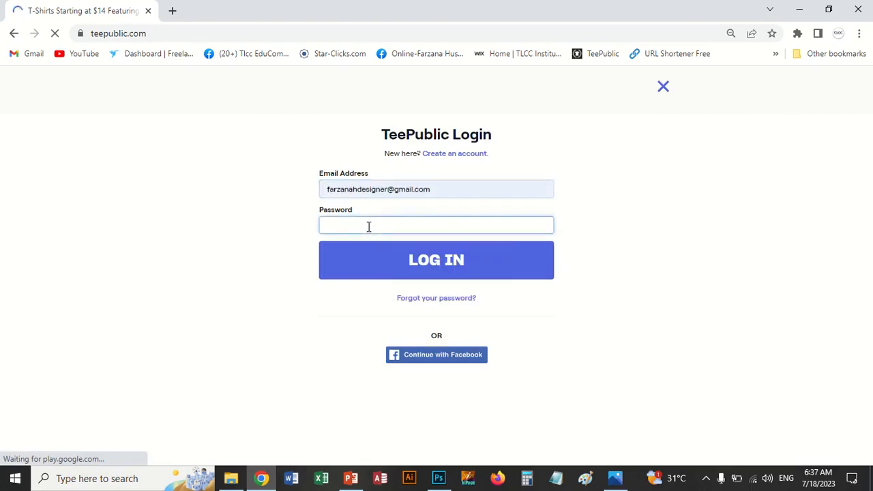
click(663, 86)
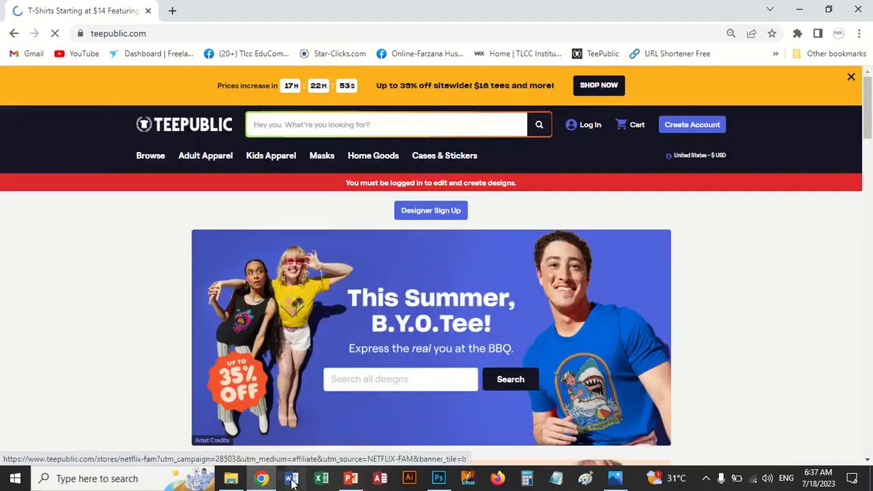
Step: Switch to Word, dismiss the Office activation wizard and go to opening other documents
click(291, 481)
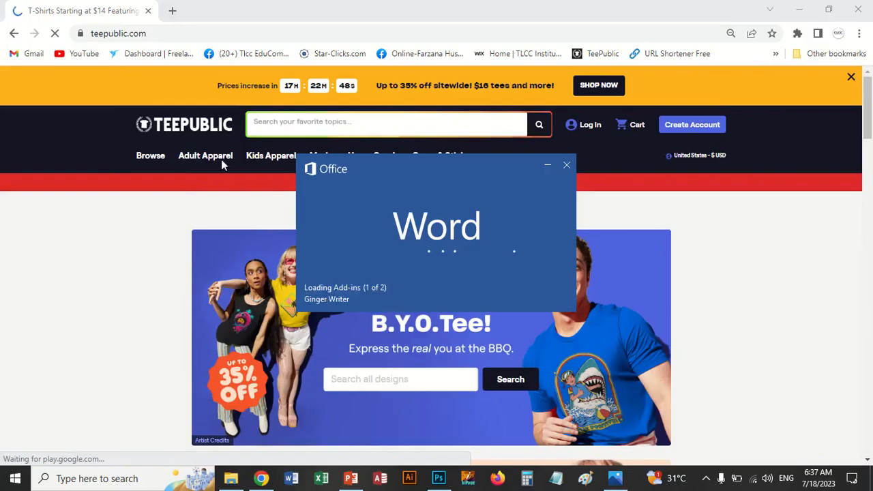
mouse_move(230, 164)
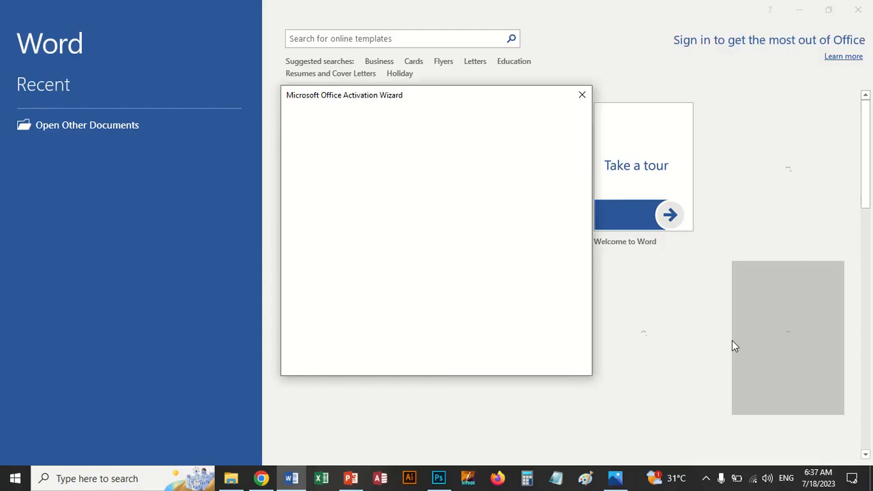
click(564, 364)
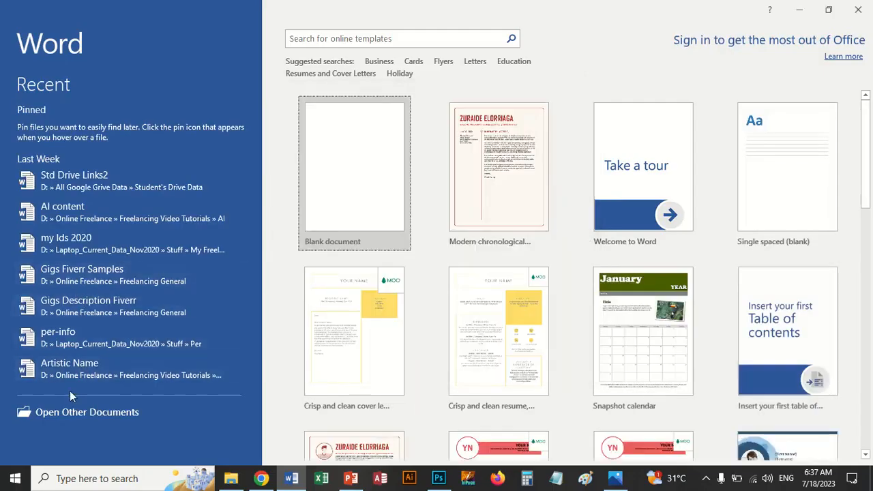
click(75, 415)
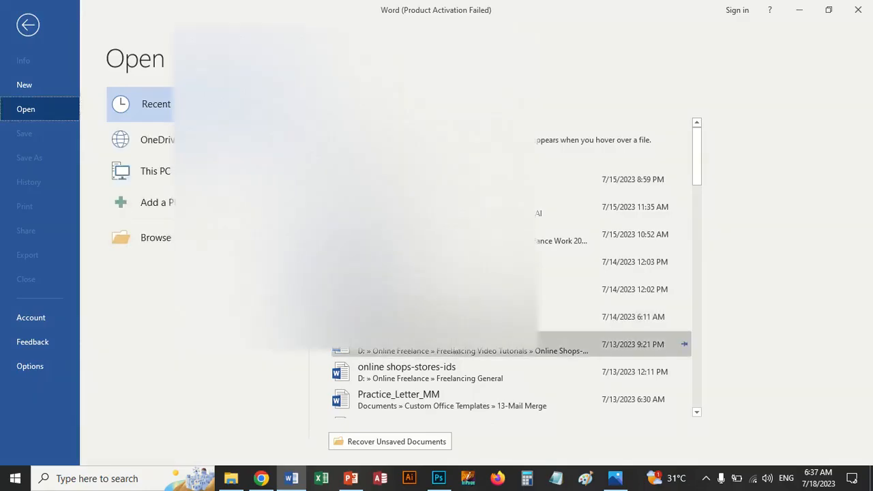
Step: Look through the list of recently used Word documents for the file with the online shop details
scroll(452, 352, down, 5)
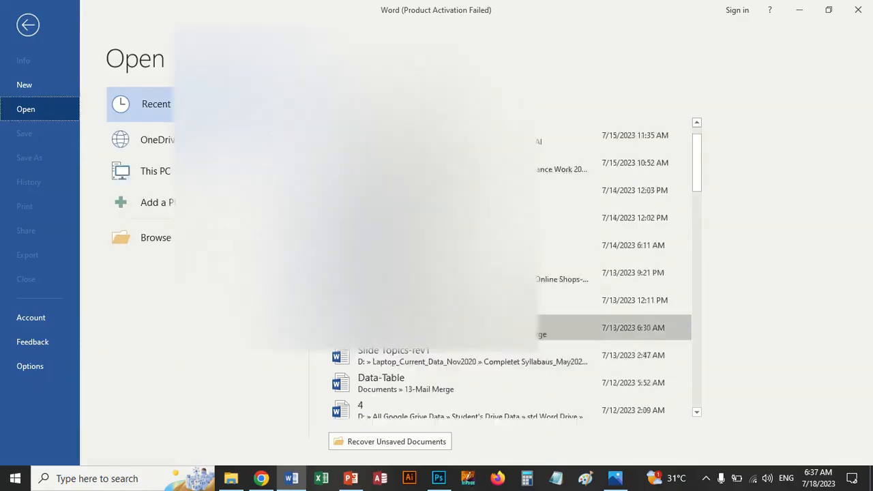
scroll(442, 348, down, 2)
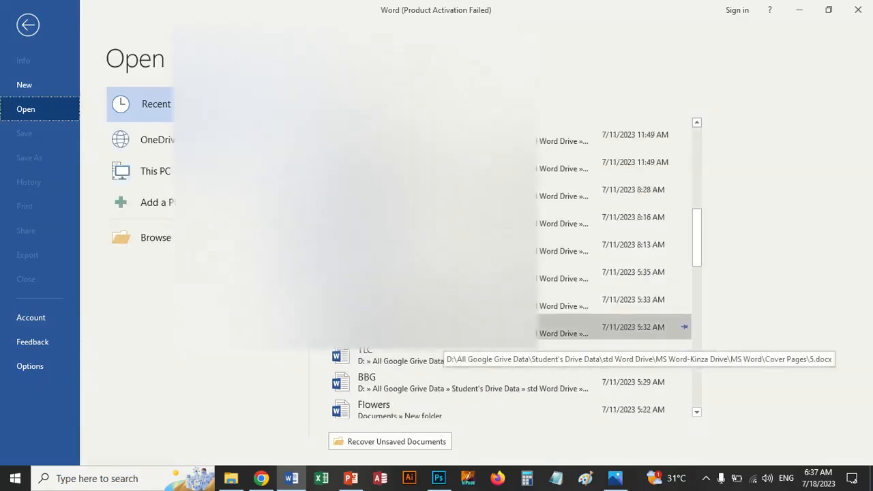
scroll(438, 348, down, 2)
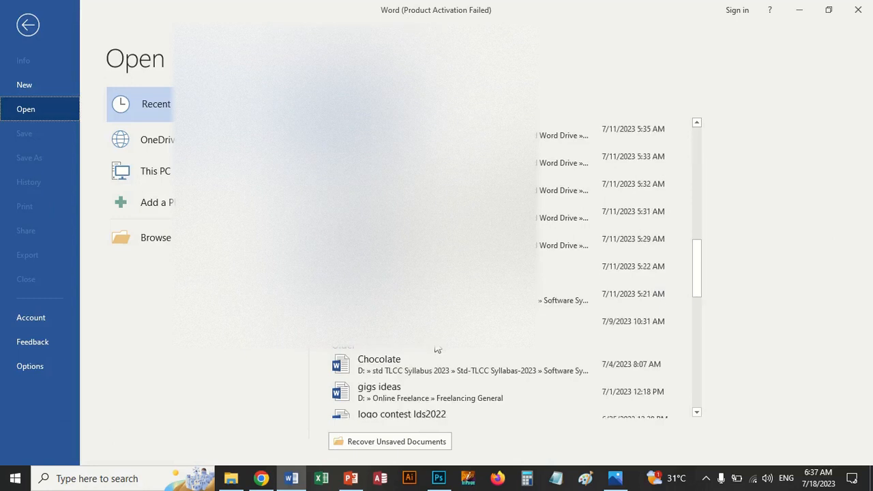
scroll(437, 349, down, 2)
scroll(468, 348, down, 2)
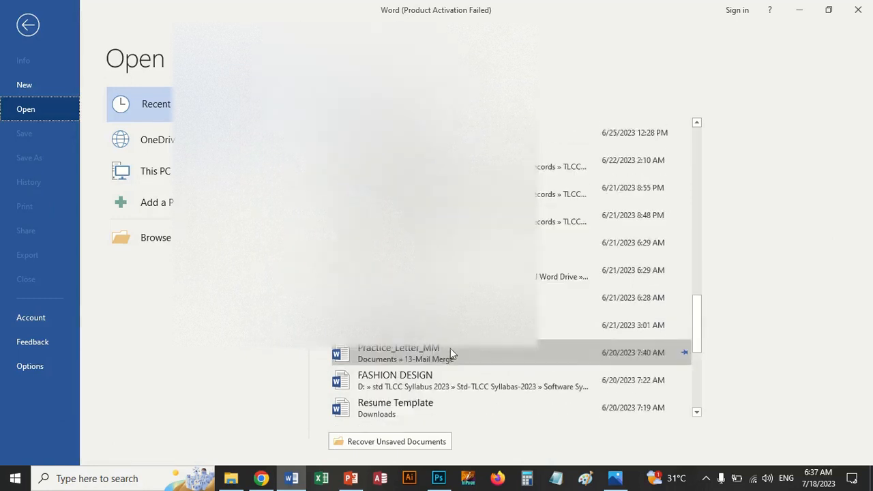
scroll(450, 349, down, 3)
scroll(441, 350, down, 1)
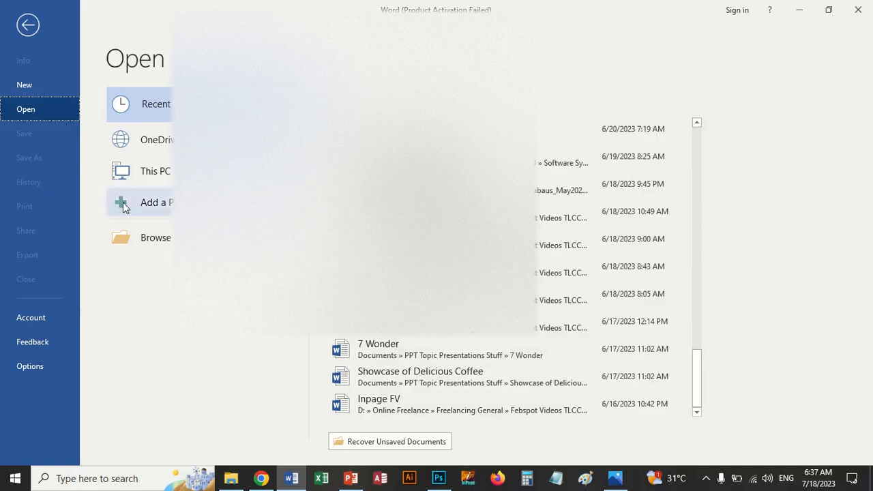
Step: Browse to Online Freelance > Freelancing General on the D: drive and open the document "online shops-stores-ids"
click(135, 232)
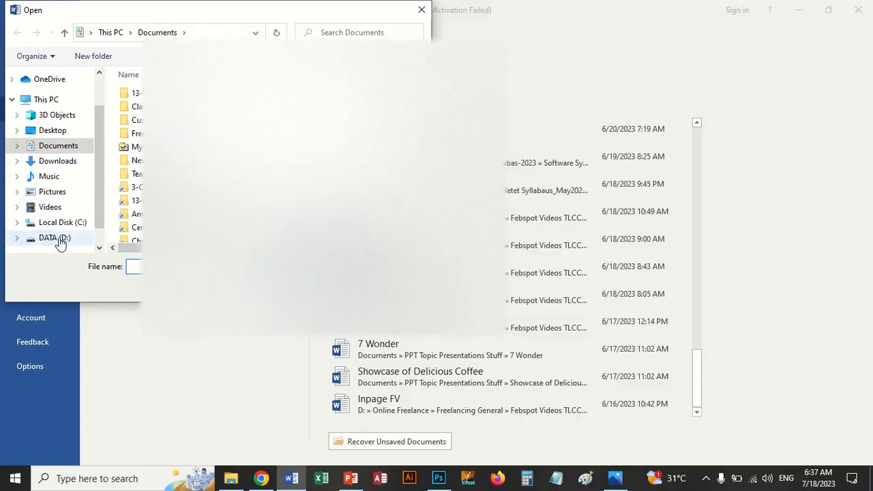
click(56, 237)
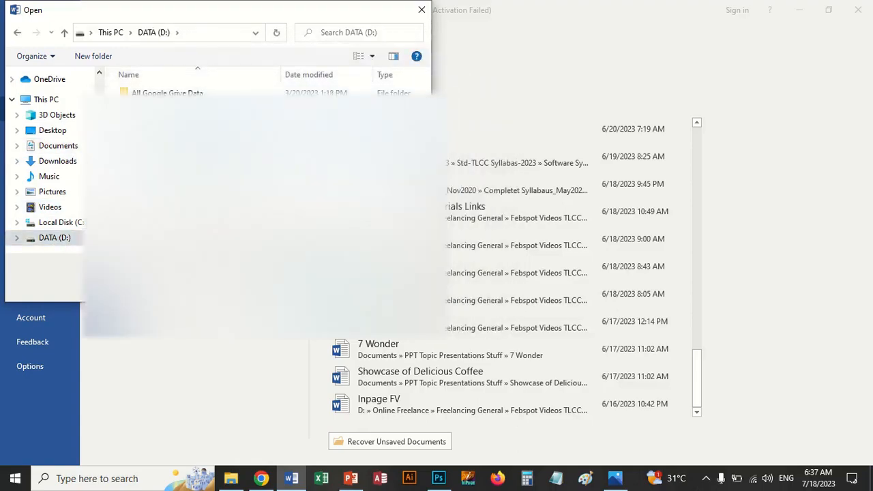
double_click(194, 161)
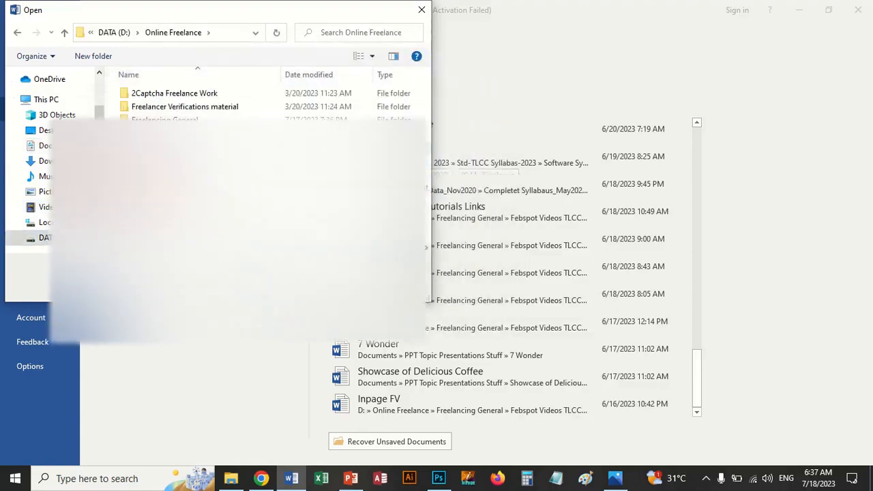
double_click(166, 120)
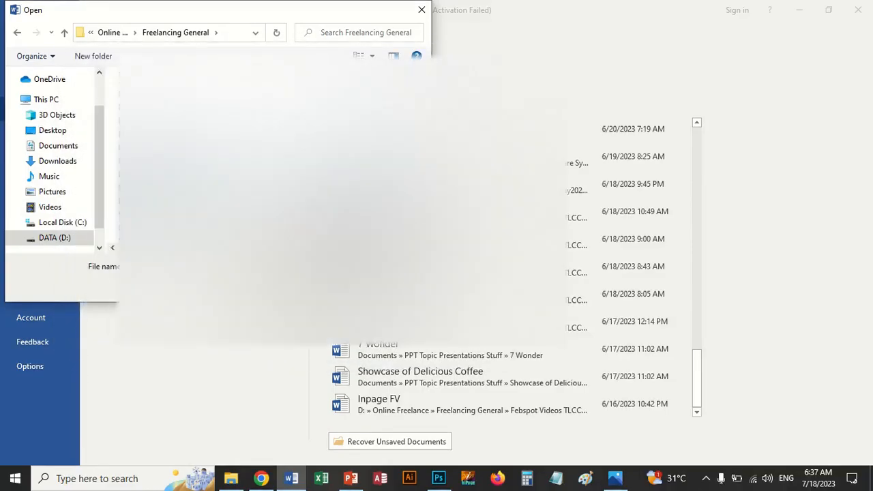
double_click(164, 201)
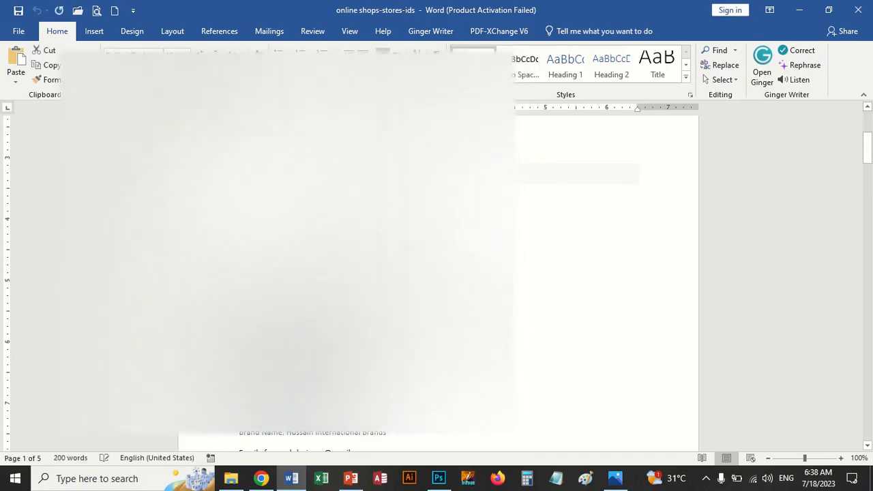
click(804, 11)
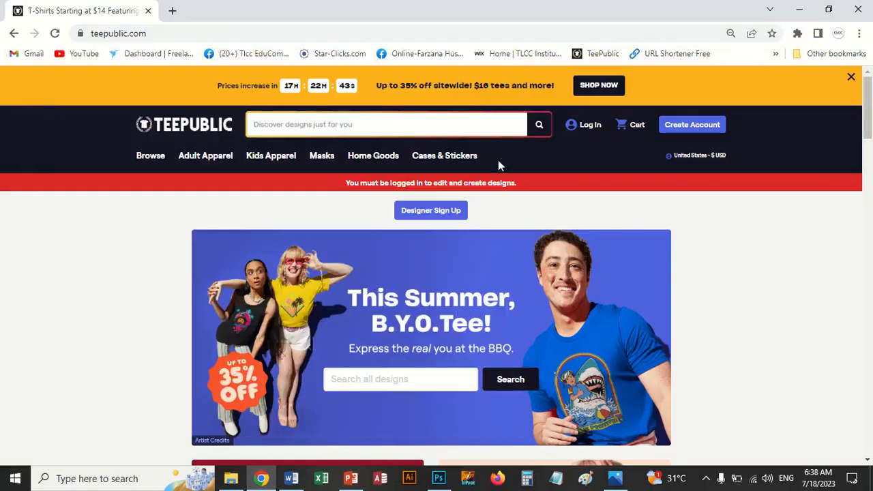
click(164, 33)
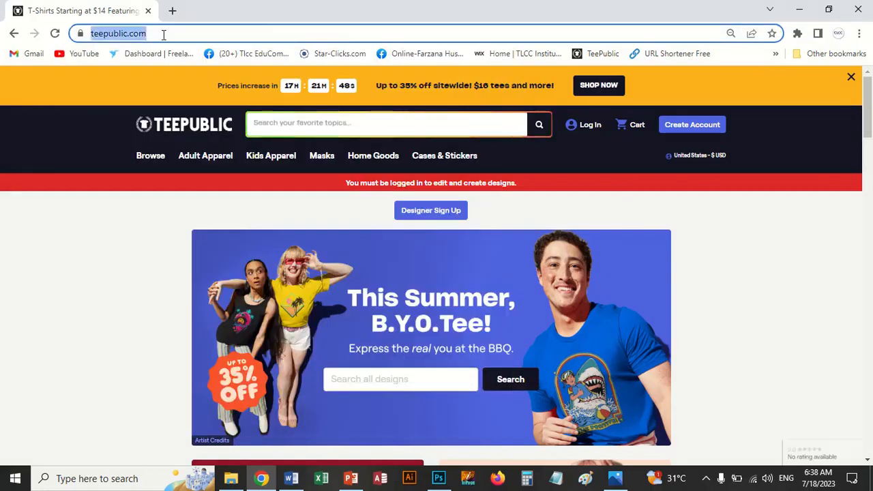
text(https://www.teepublic.com/user/creative-design-den)
key(Return)
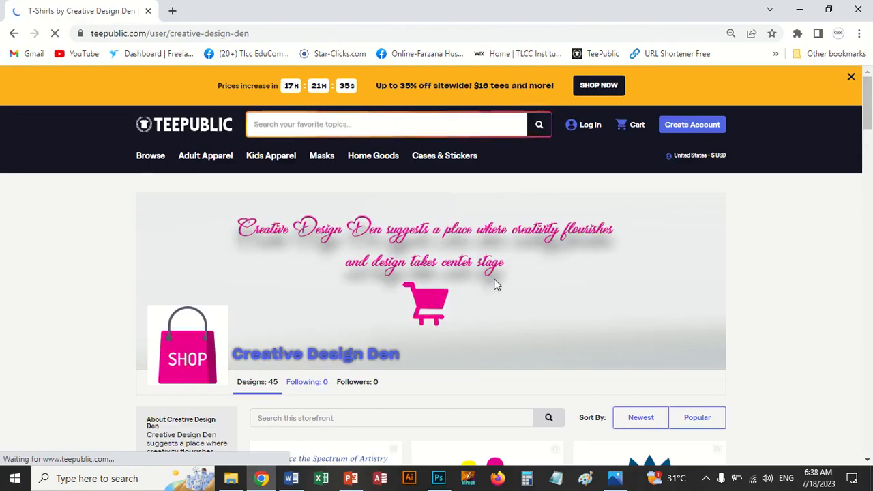
Step: Examine the T-shirt designs listed in the Creative Design Den storefront and return to the store banner
scroll(498, 282, down, 1)
scroll(499, 282, down, 4)
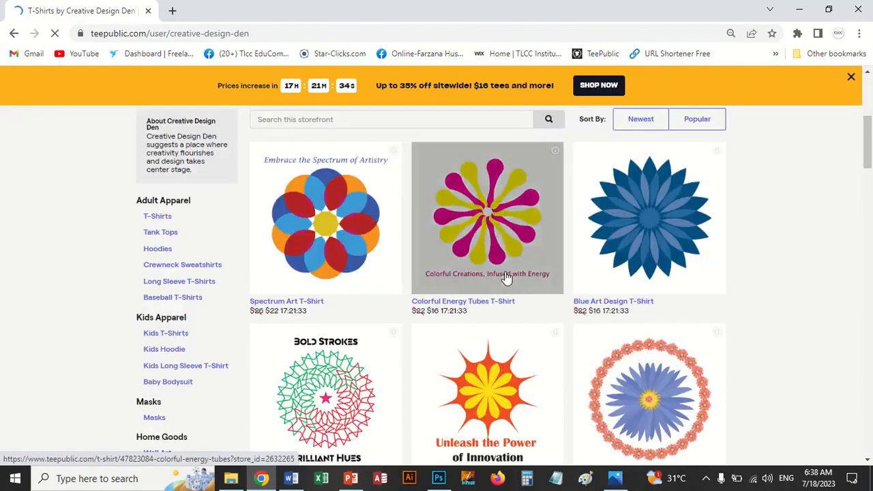
scroll(509, 279, down, 3)
scroll(510, 280, down, 12)
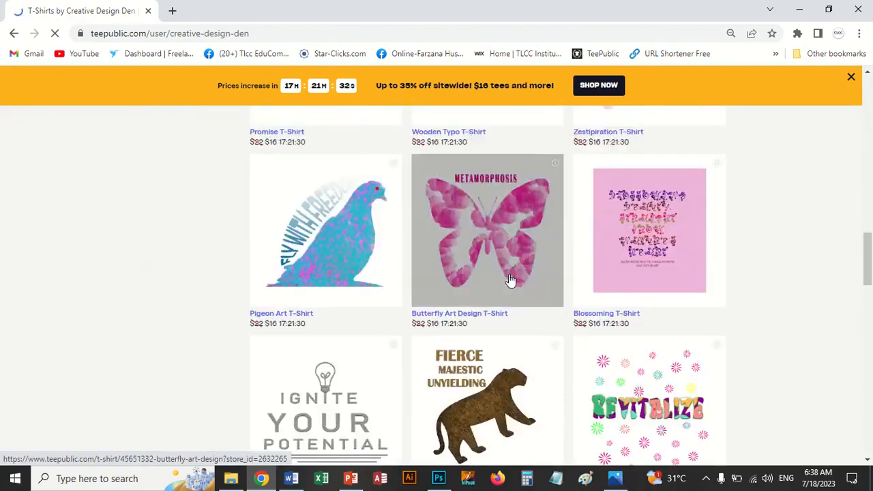
scroll(511, 279, down, 5)
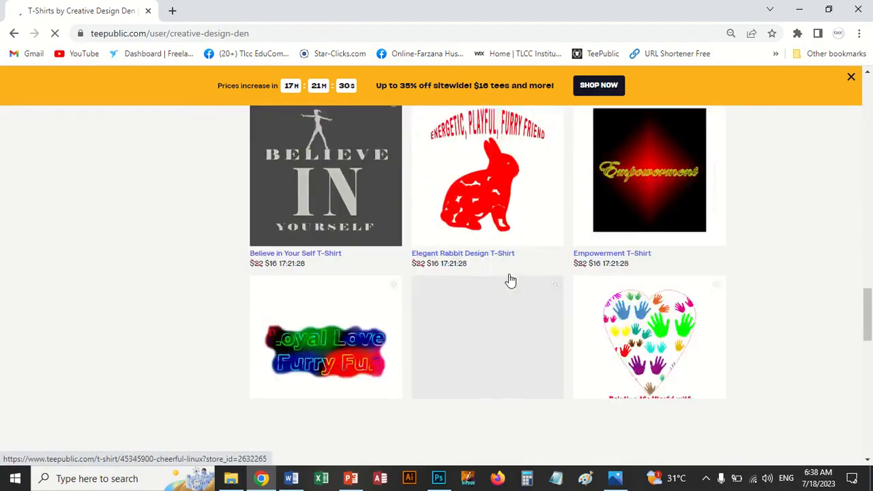
scroll(508, 280, down, 2)
scroll(335, 268, down, 2)
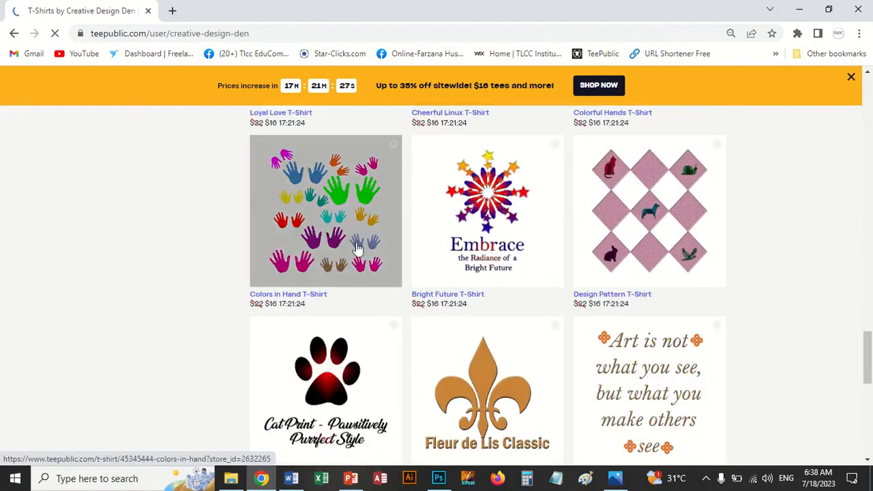
scroll(357, 248, down, 2)
scroll(358, 247, up, 15)
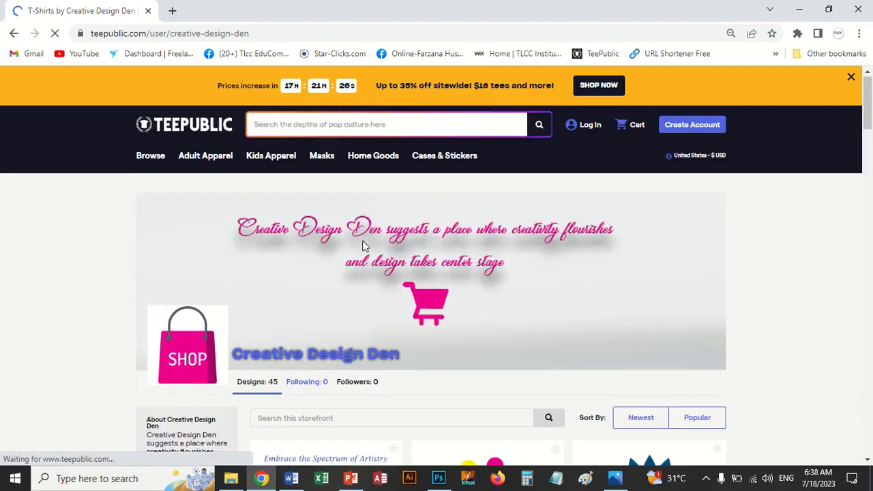
Step: Open the store's T-Shirts category and examine the designs and product categories listed there
scroll(362, 256, down, 4)
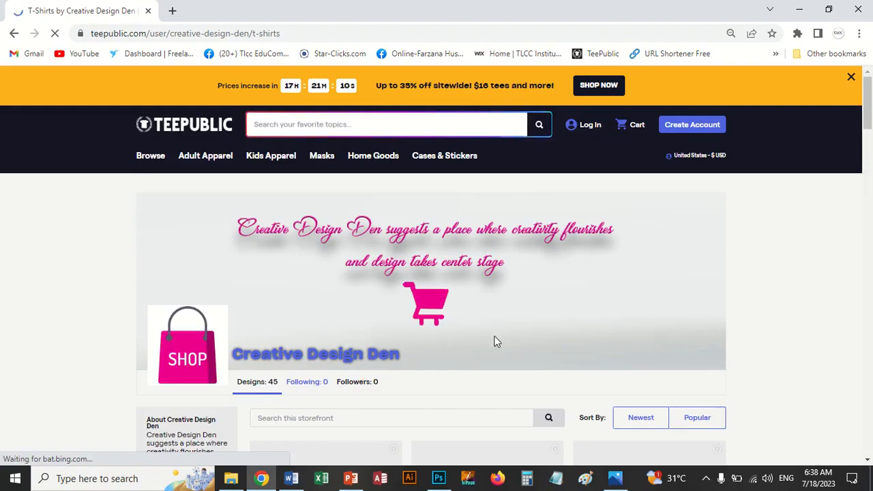
scroll(496, 342, down, 2)
scroll(496, 342, down, 2)
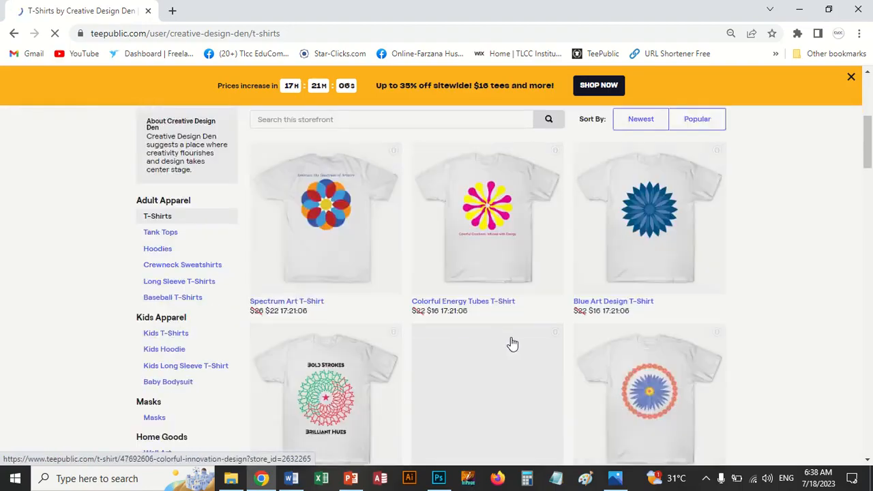
scroll(513, 344, down, 10)
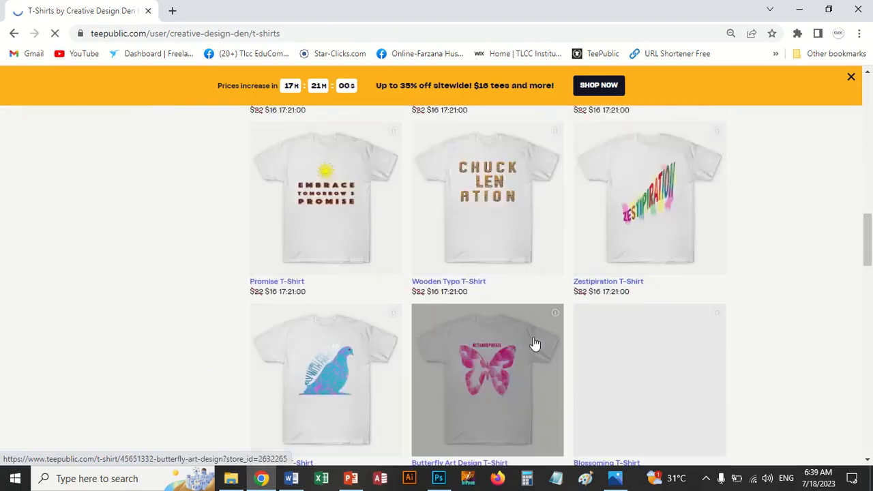
scroll(535, 346, down, 1)
scroll(536, 345, down, 3)
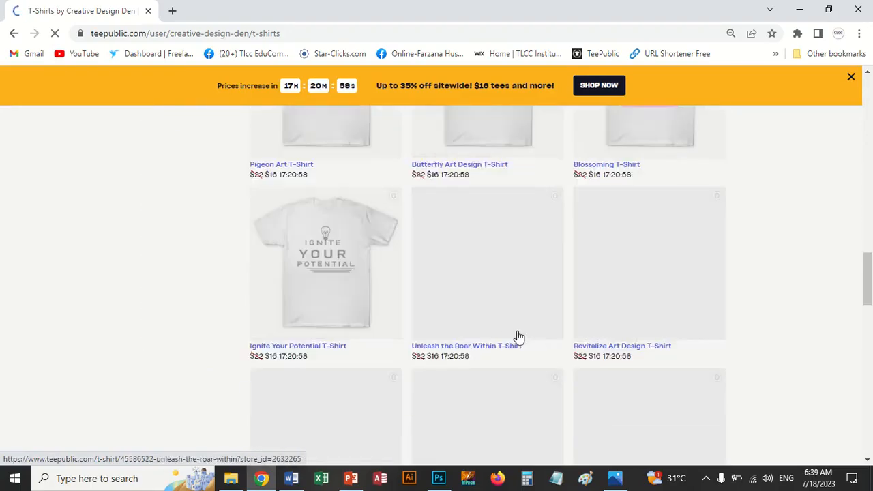
scroll(486, 326, up, 15)
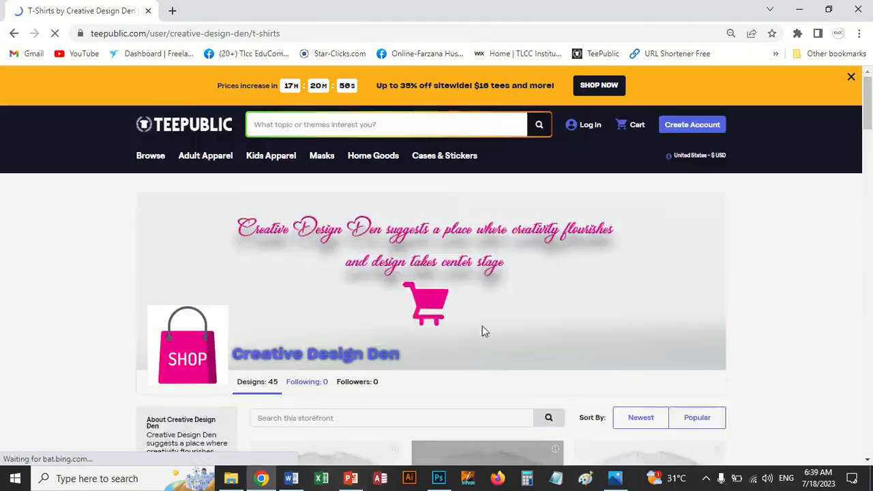
scroll(469, 342, down, 10)
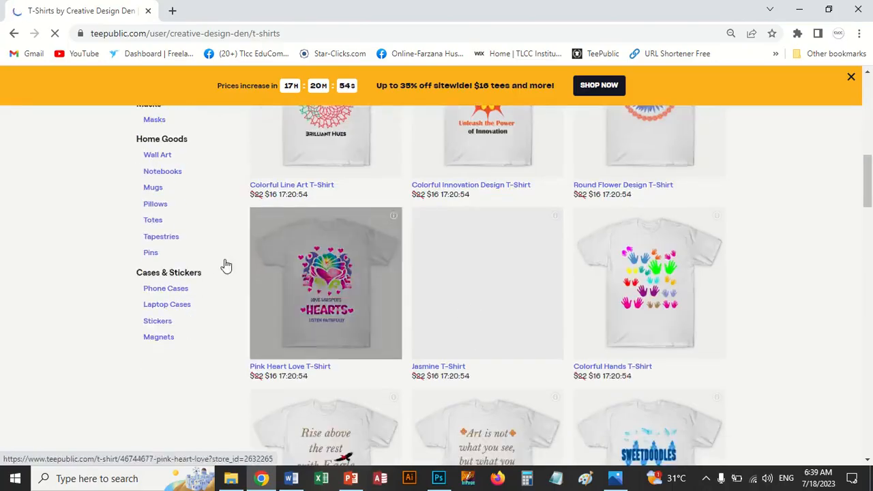
scroll(222, 273, up, 7)
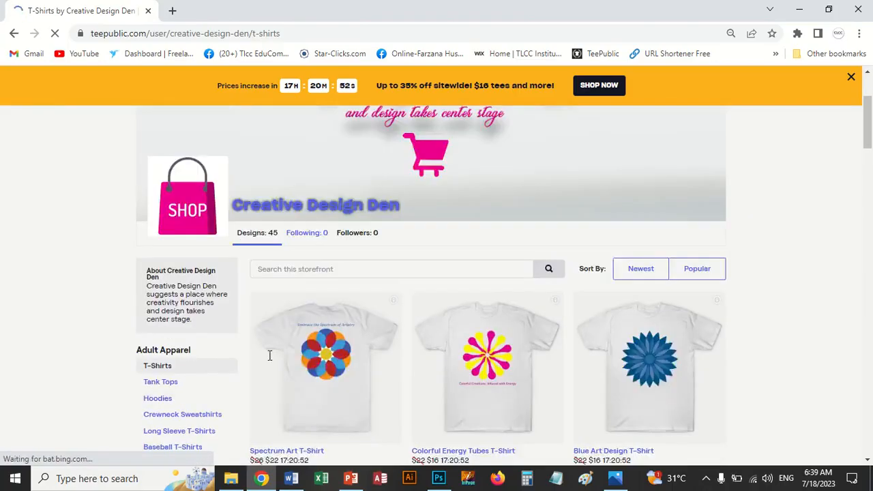
Step: Open the store's Hoodies category and look over the hoodie designs
scroll(216, 371, down, 2)
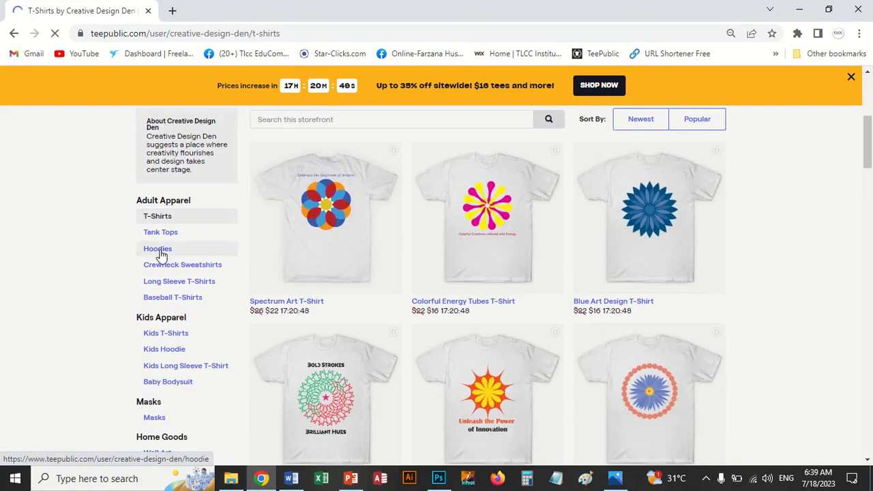
click(162, 255)
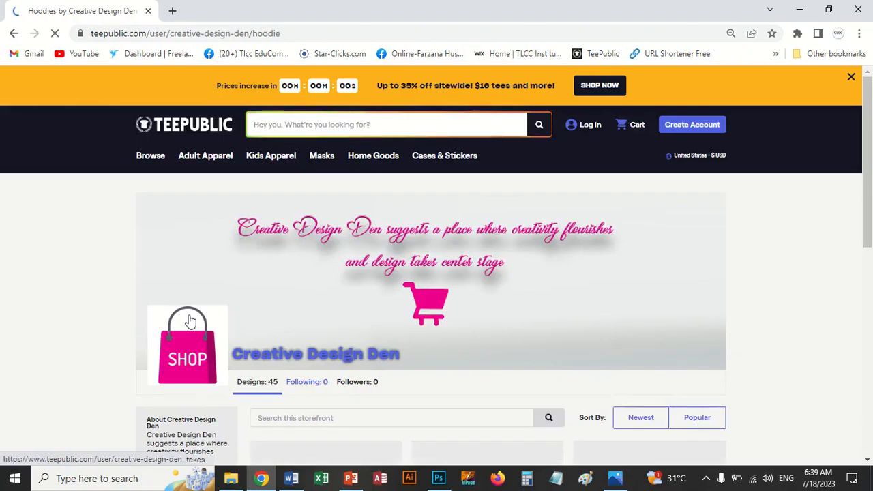
scroll(191, 319, down, 2)
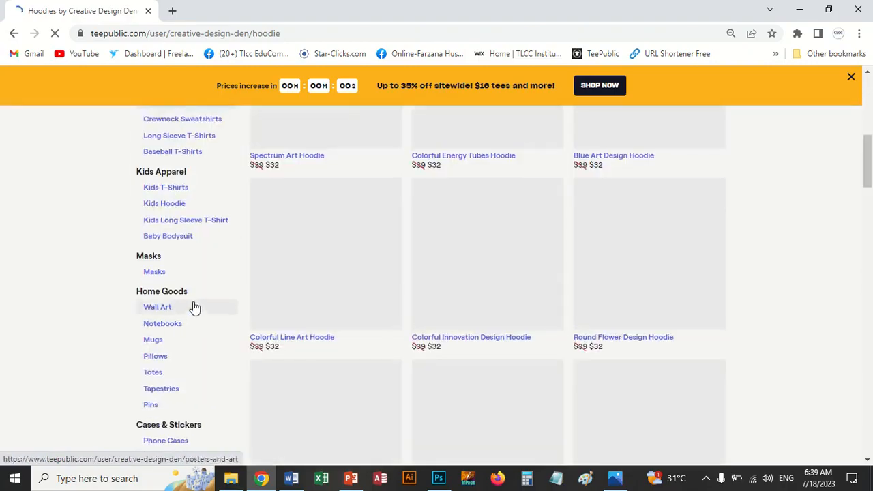
scroll(193, 307, up, 5)
scroll(433, 371, down, 2)
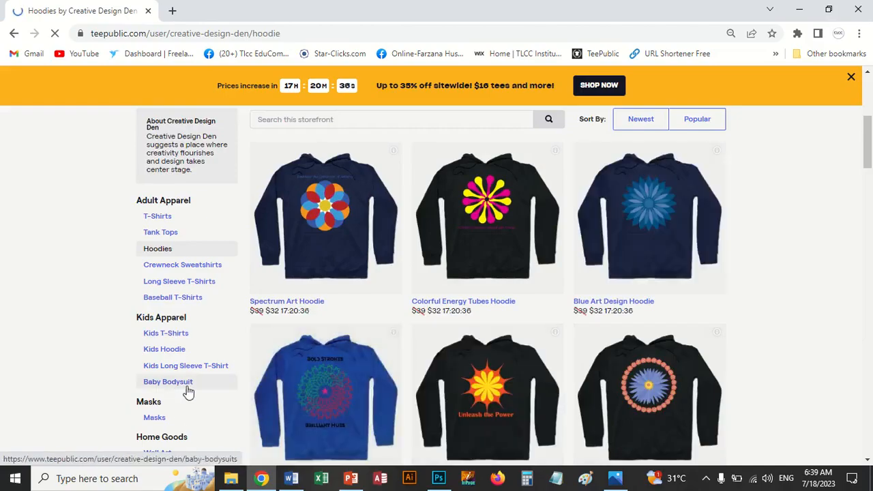
Step: Open the store's Mugs category, examine the mug designs and return to the store banner
scroll(186, 390, down, 1)
scroll(188, 394, down, 2)
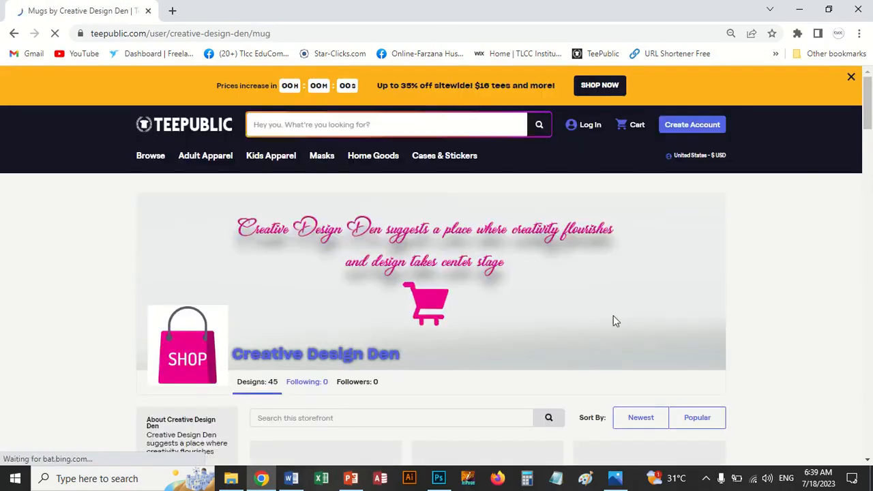
scroll(625, 321, down, 6)
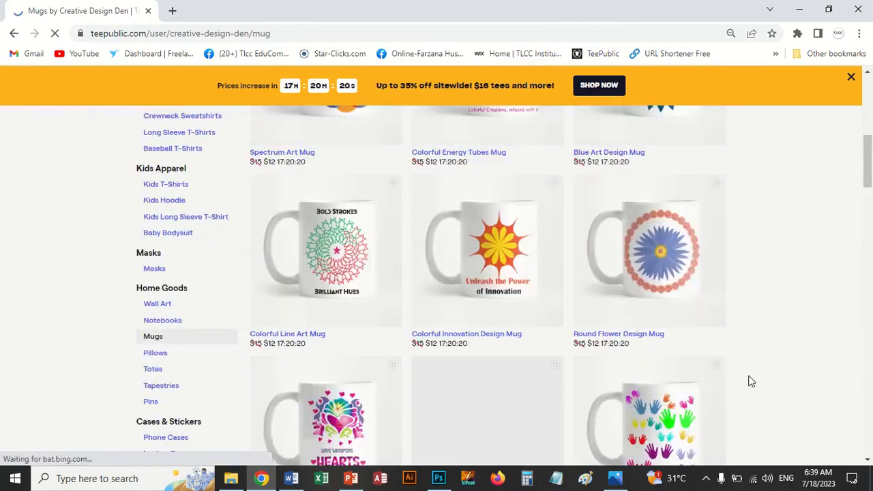
scroll(749, 380, down, 4)
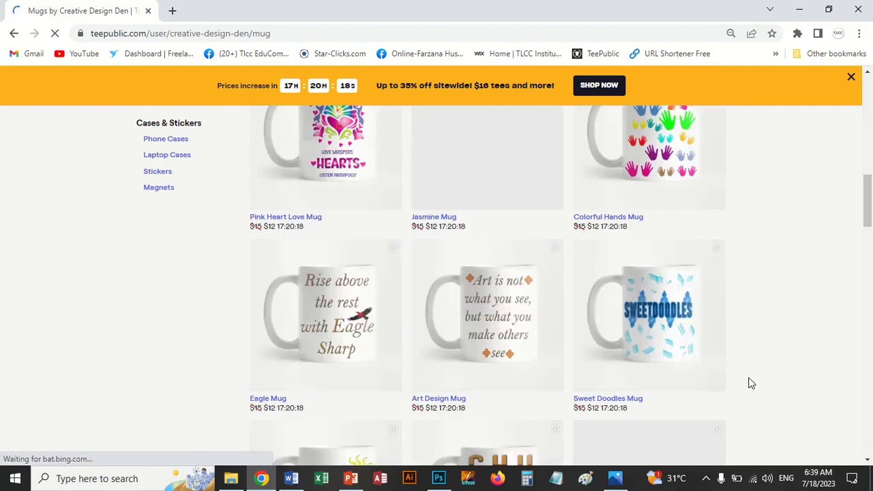
scroll(608, 304, down, 6)
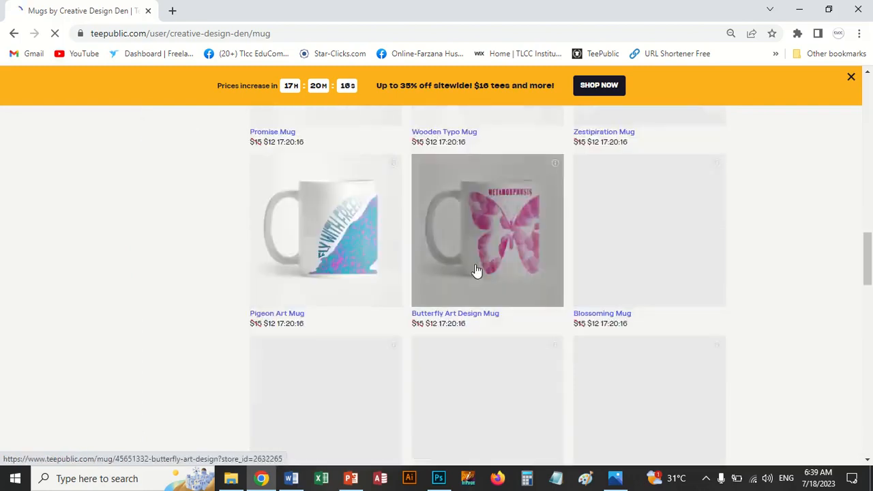
scroll(505, 307, up, 6)
scroll(533, 318, down, 6)
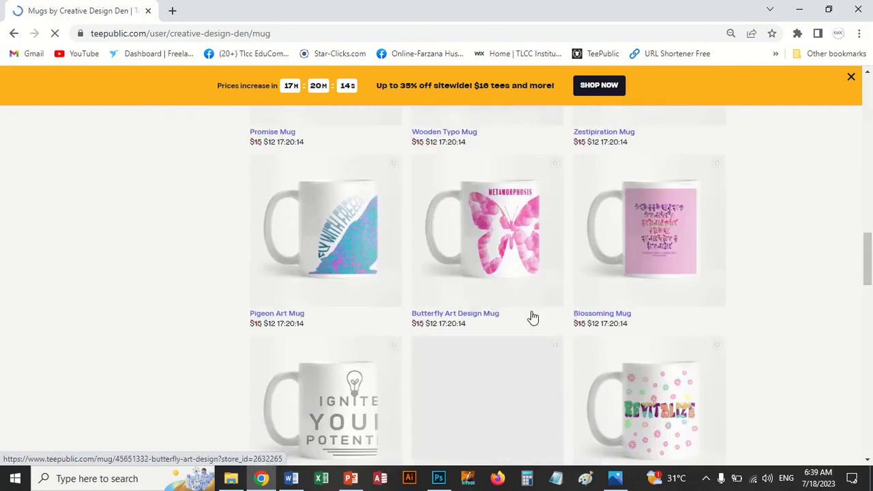
scroll(578, 318, down, 6)
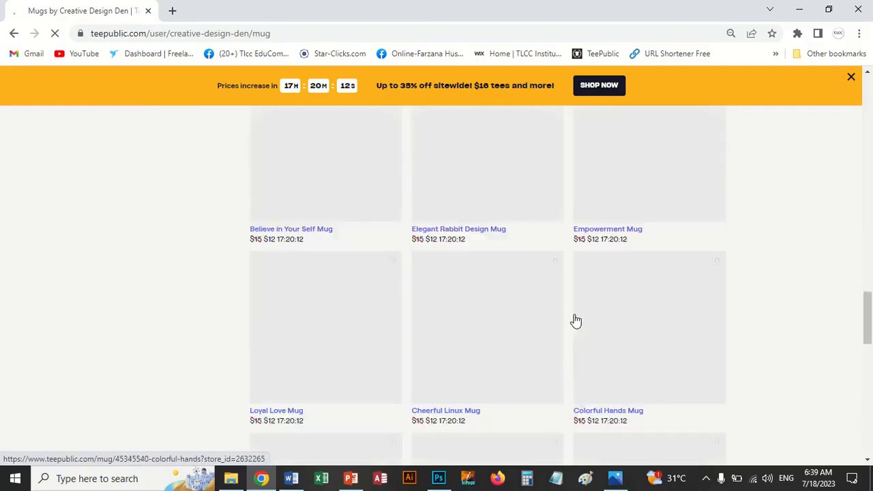
scroll(576, 321, up, 6)
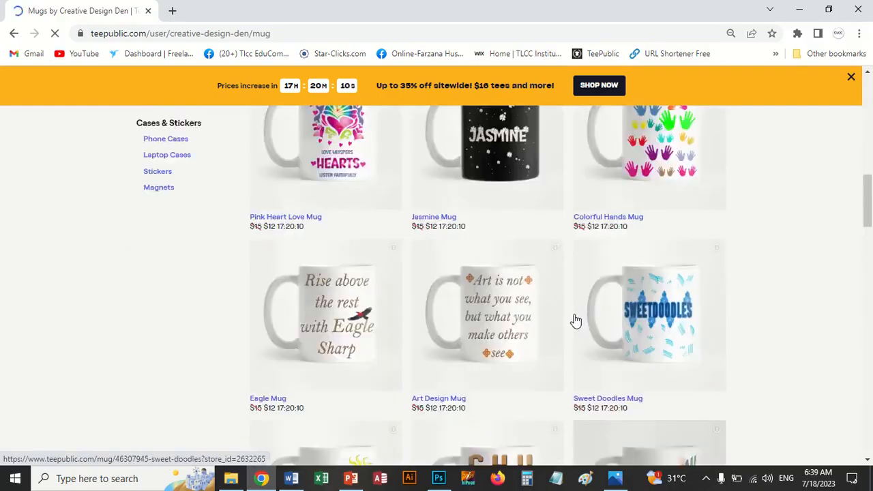
scroll(576, 321, up, 10)
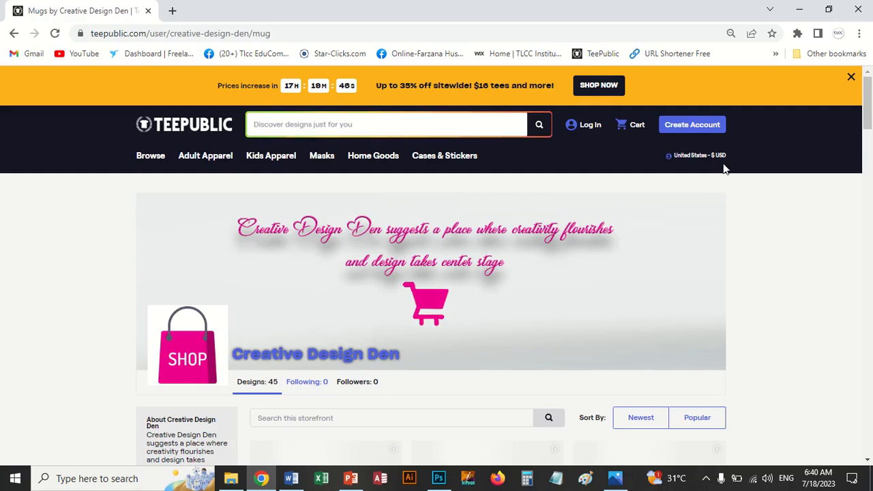
Step: Look through the mug listings down to the end of the first results page
scroll(665, 194, down, 2)
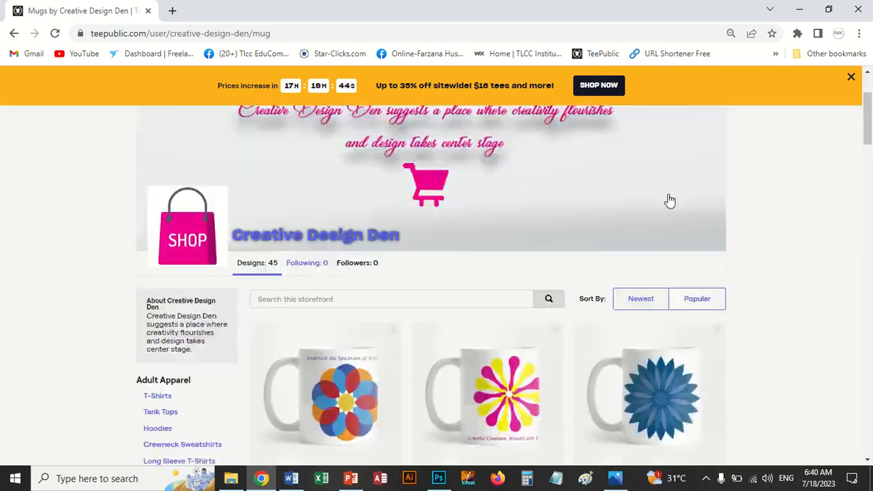
scroll(729, 216, down, 10)
scroll(727, 220, down, 5)
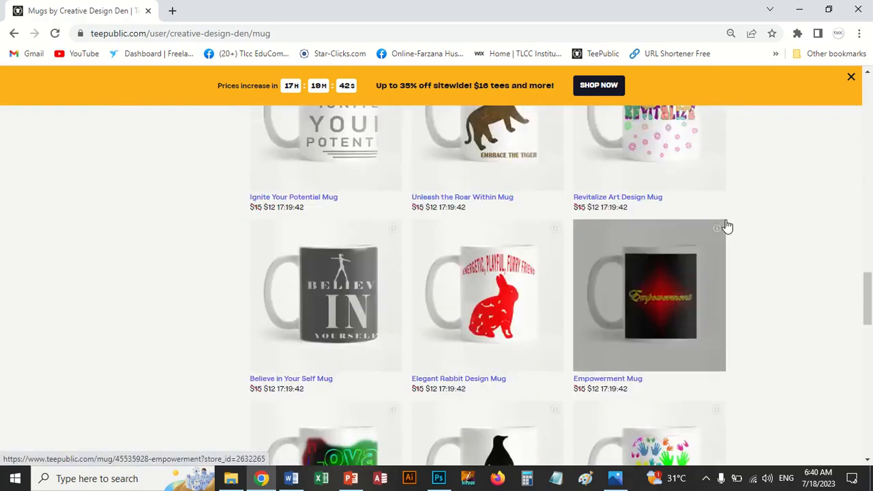
scroll(726, 226, down, 8)
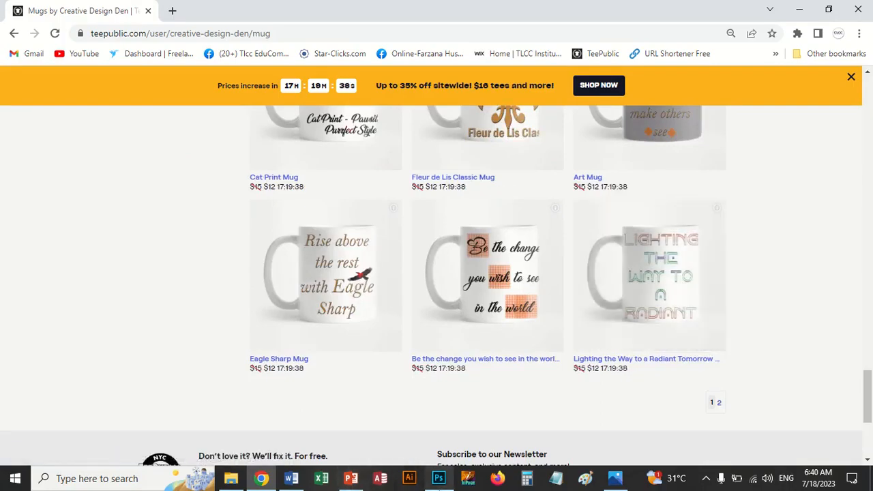
Step: Close the Word document "online shops-stores-ids"
mouse_move(292, 482)
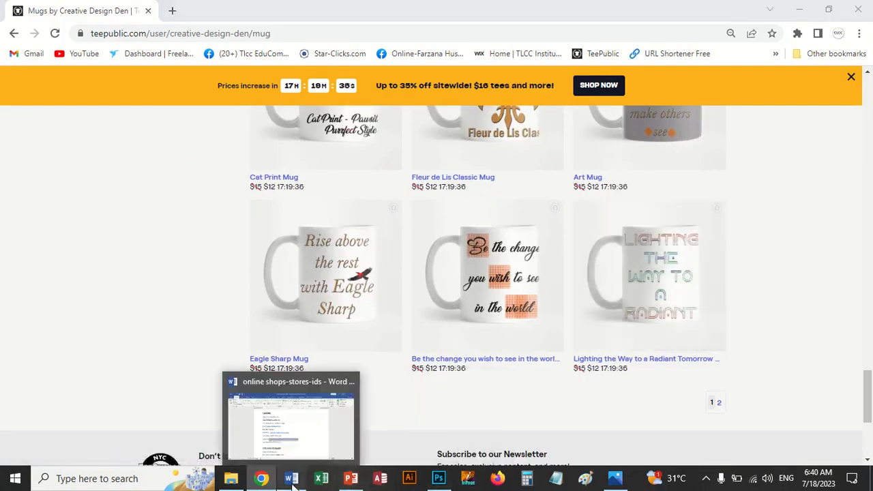
right_click(292, 482)
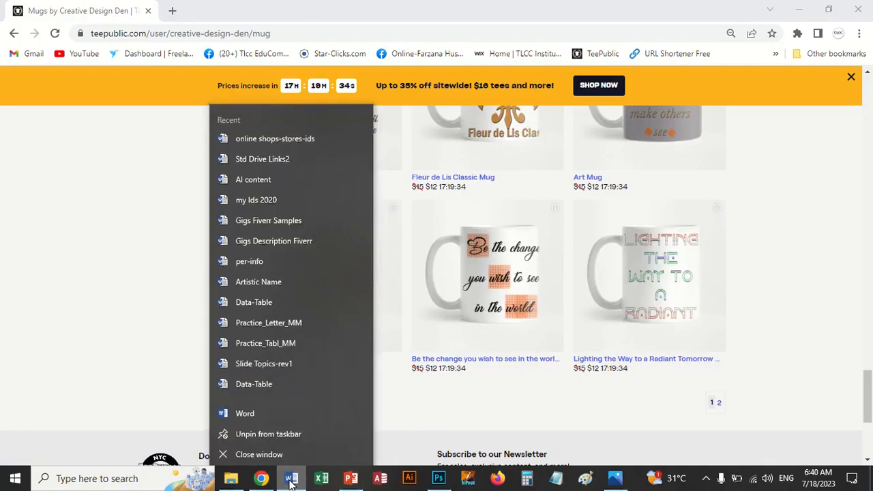
click(272, 454)
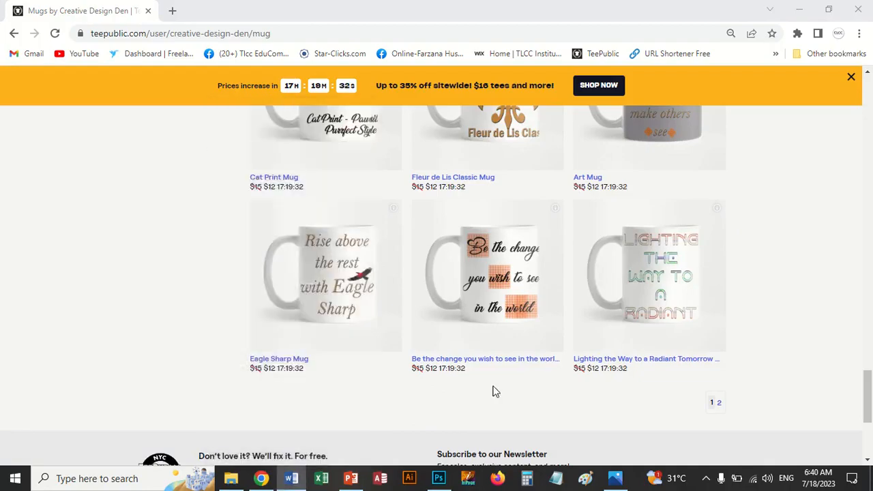
Step: Switch to Photoshop and draw a magenta rectangle about 173 × 137 px in Shape mode on the upper-left part of the canvas
click(439, 480)
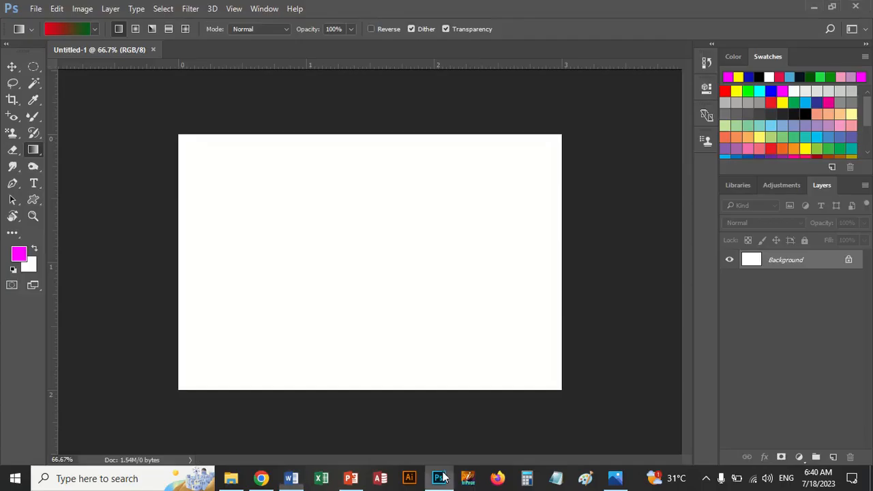
click(34, 199)
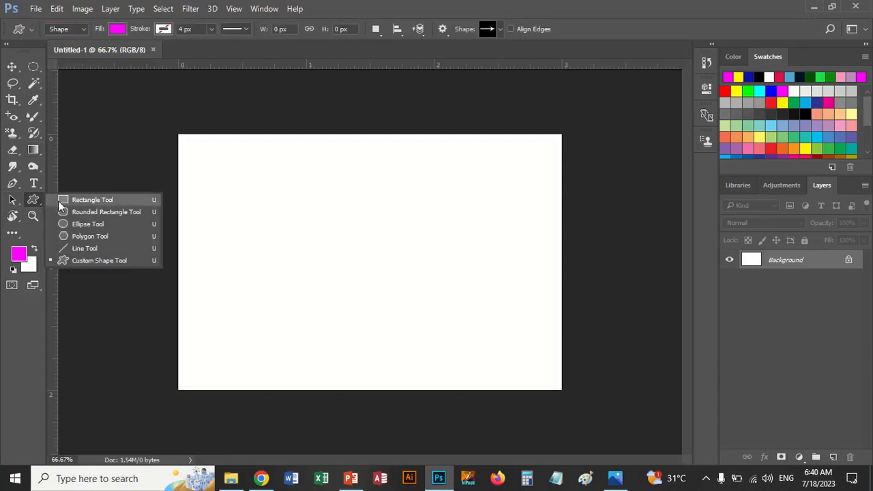
click(59, 201)
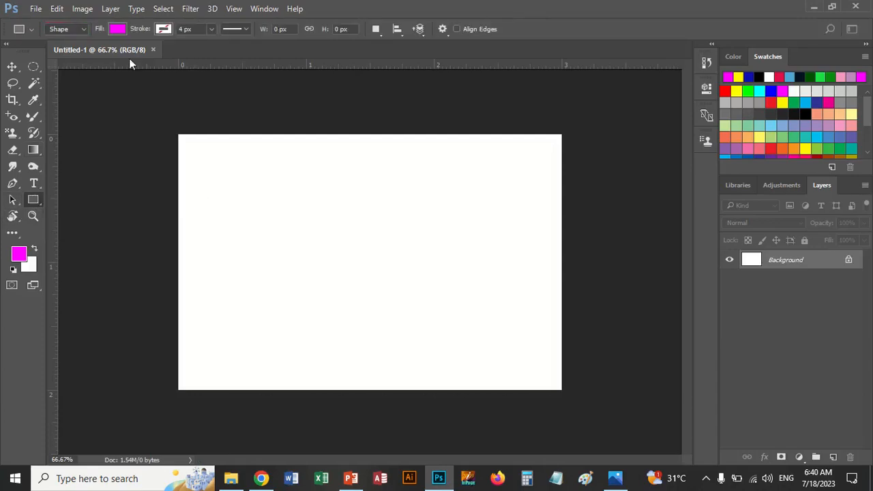
click(85, 32)
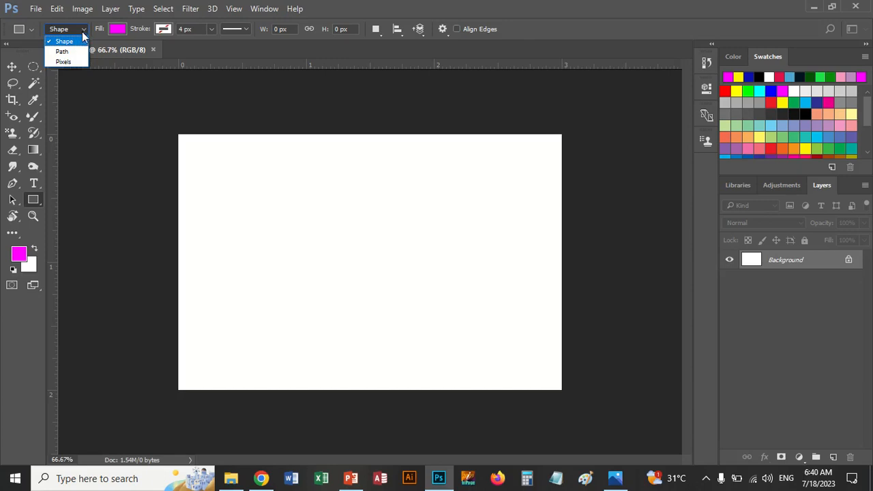
click(82, 30)
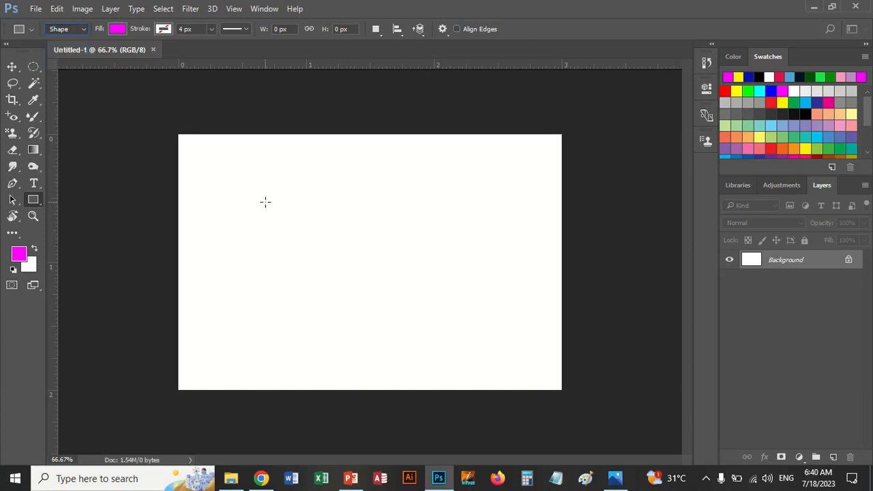
drag(269, 188, 343, 246)
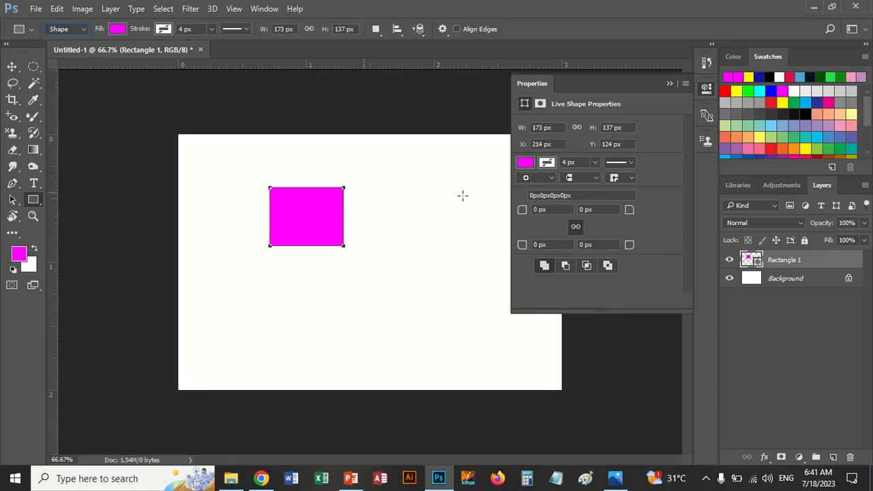
Step: Set the rectangle's width to 192 px and its fill color to orange
click(557, 129)
click(634, 128)
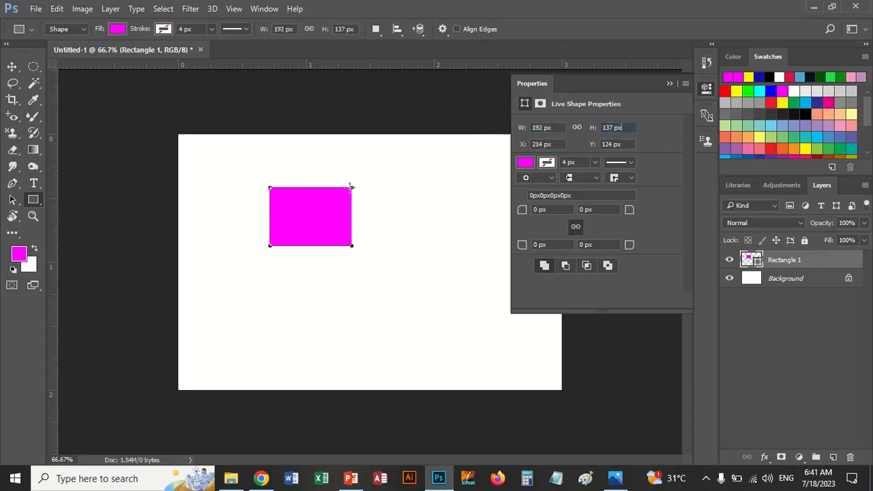
click(525, 163)
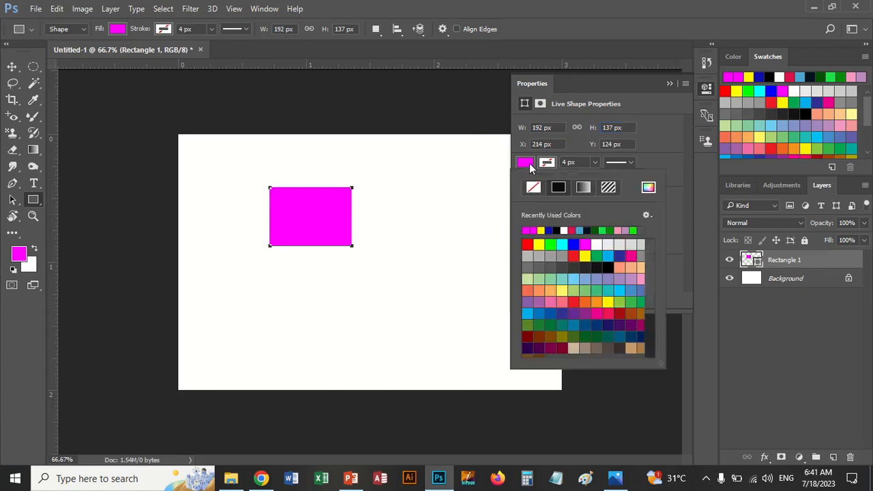
click(590, 302)
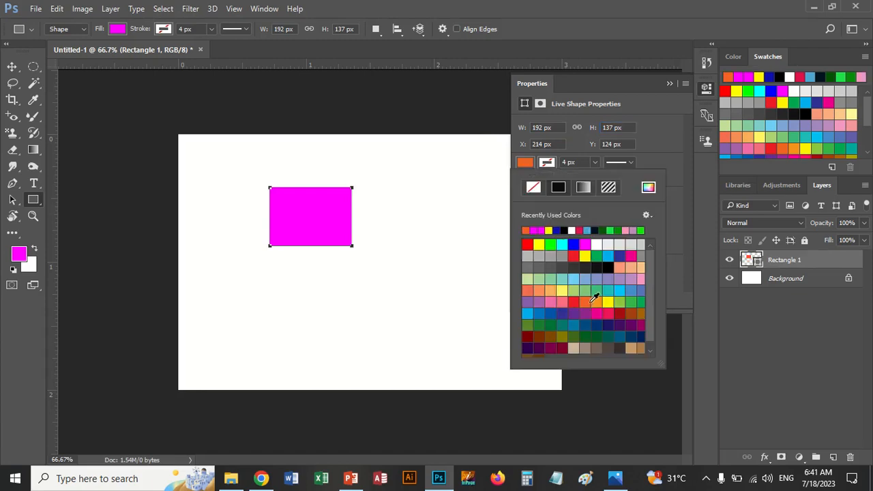
click(547, 162)
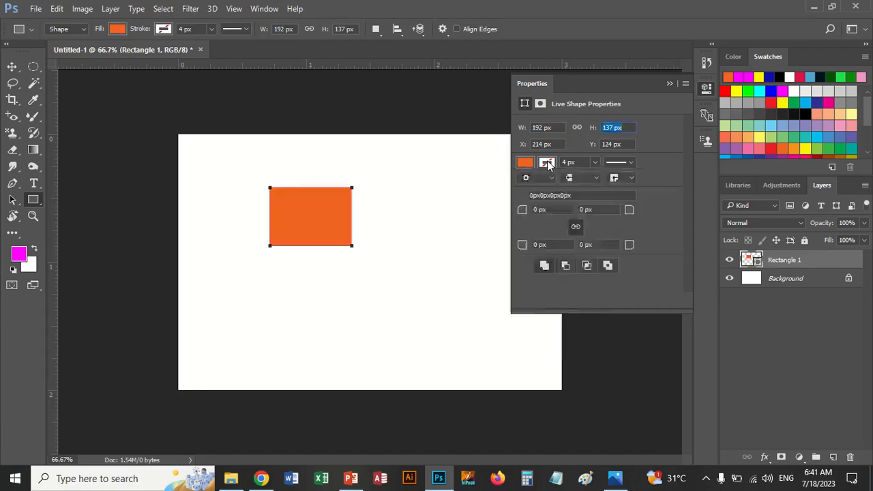
Step: Try a pink and a gray solid stroke on the rectangle, followed by a blue-gray and a dark purple pattern stroke
click(547, 162)
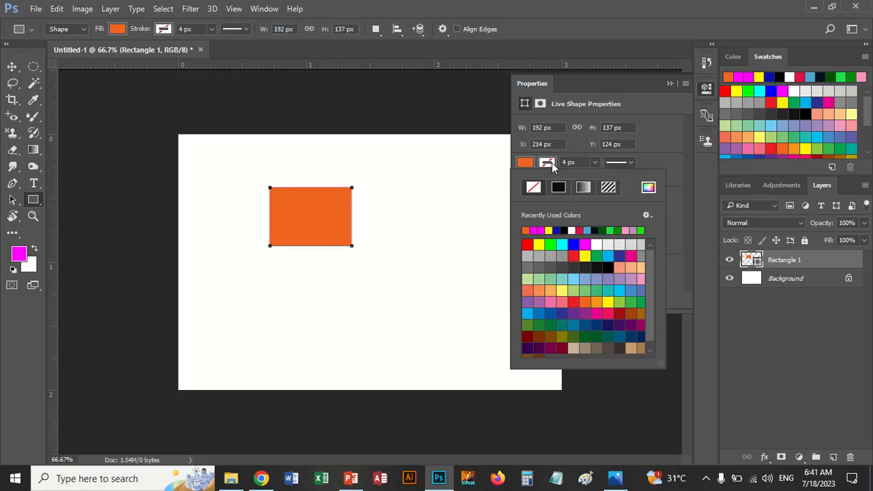
click(627, 247)
click(629, 252)
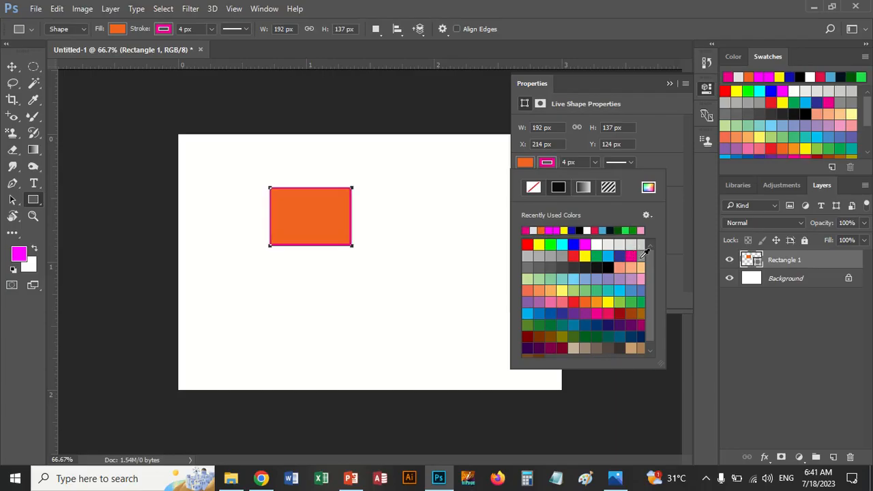
click(639, 256)
click(609, 189)
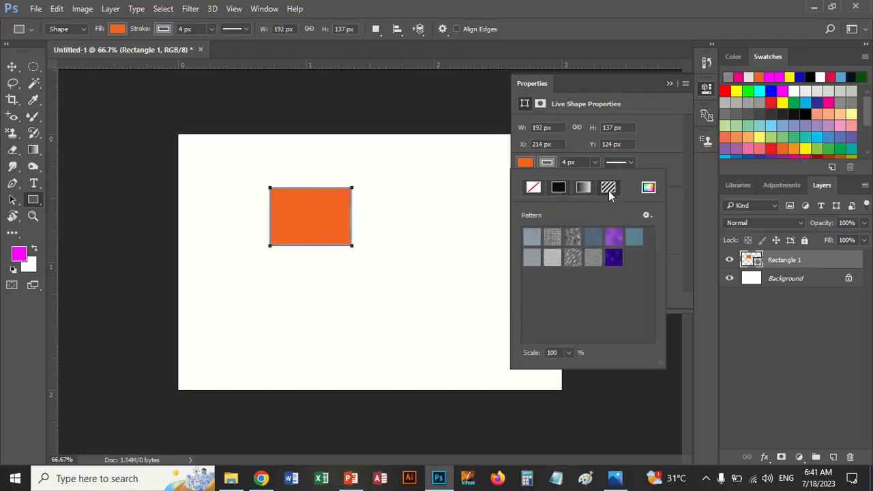
click(612, 237)
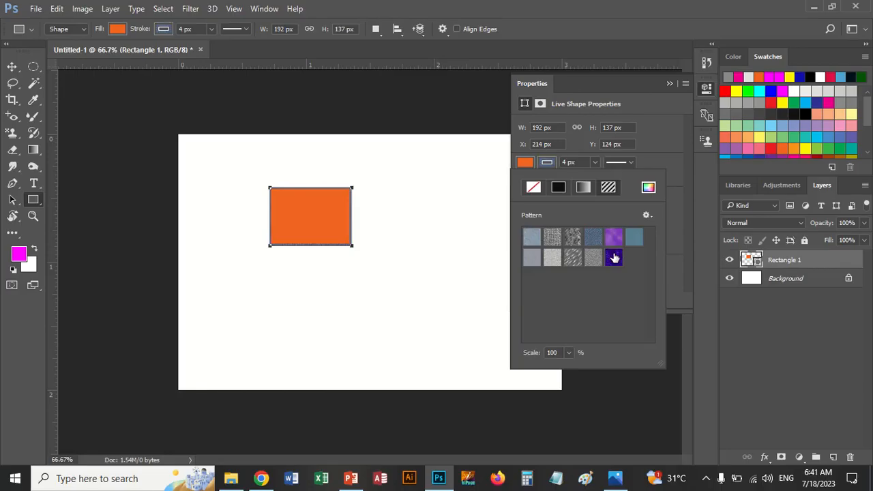
click(614, 255)
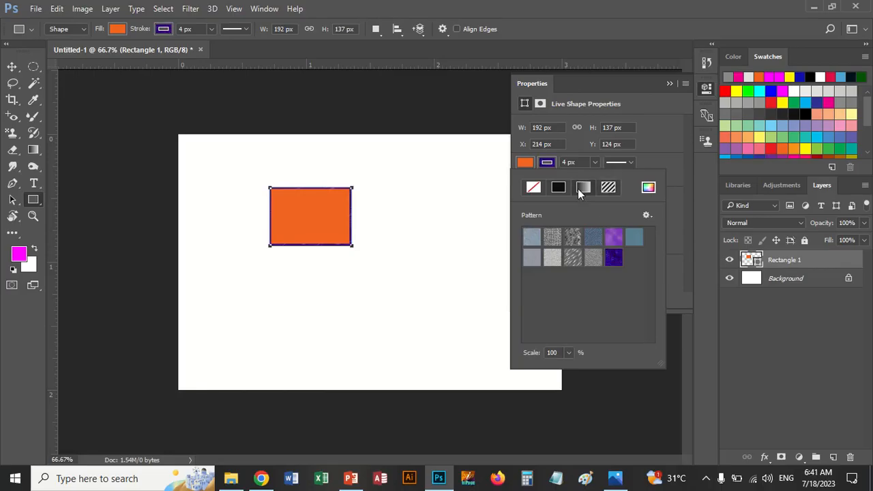
Step: Change the rectangle's stroke to a gradient and choose the copper-brown linear preset
click(577, 188)
click(614, 238)
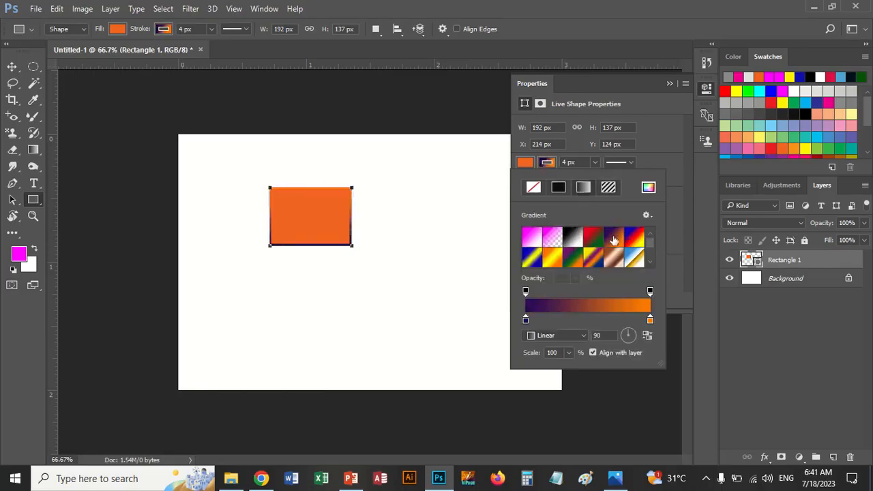
click(634, 239)
click(613, 257)
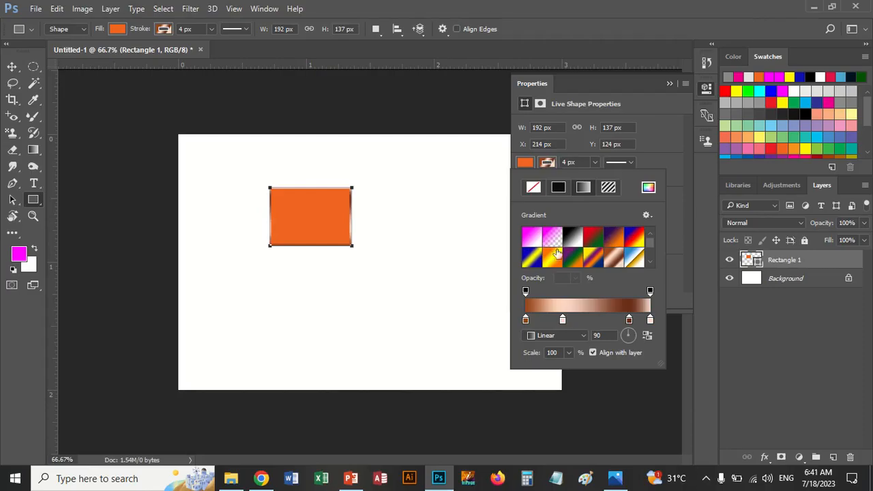
Step: Try pattern fills on the rectangle, ending with the gray rough texture
click(525, 163)
click(524, 163)
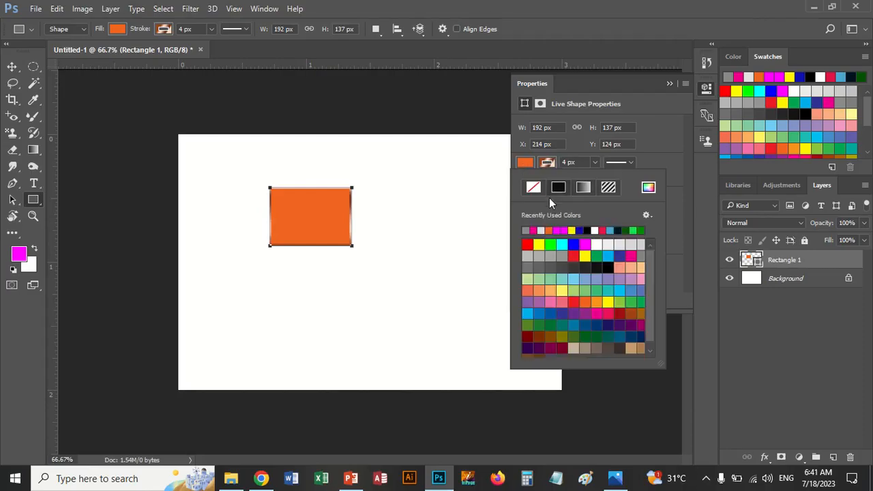
click(608, 189)
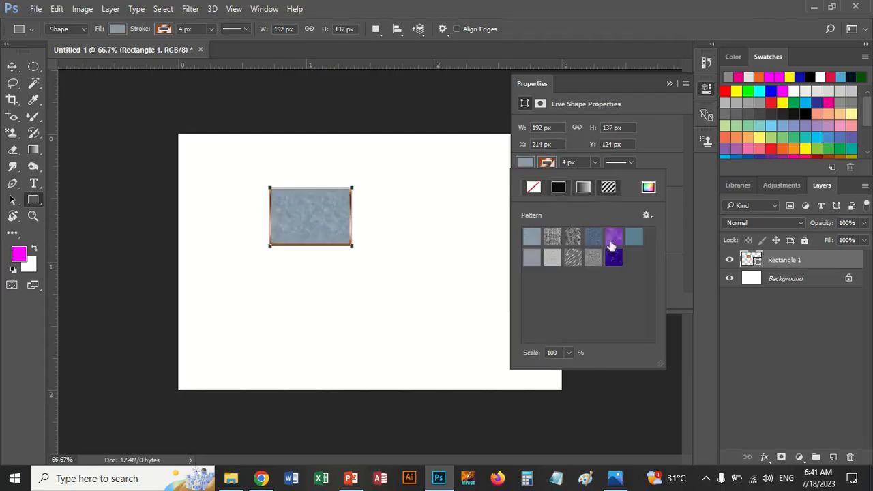
click(611, 240)
click(574, 256)
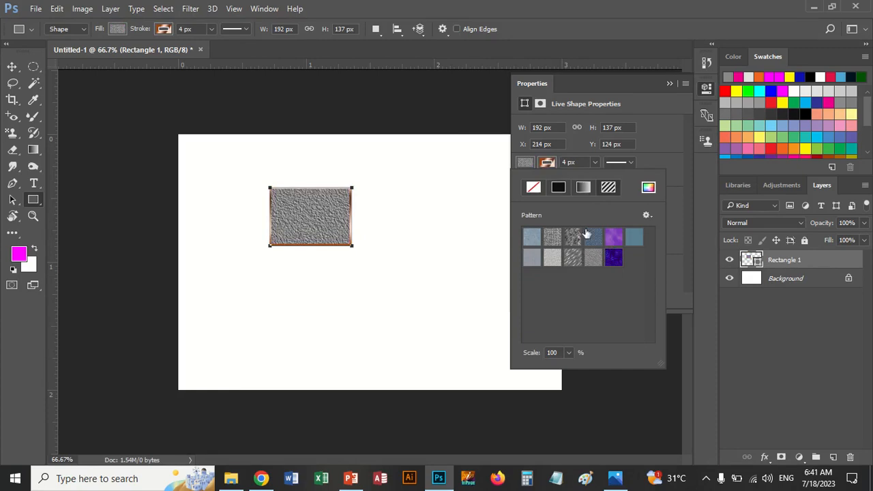
Step: Replace the rectangle's fill with a custom solid teal-green color
click(649, 189)
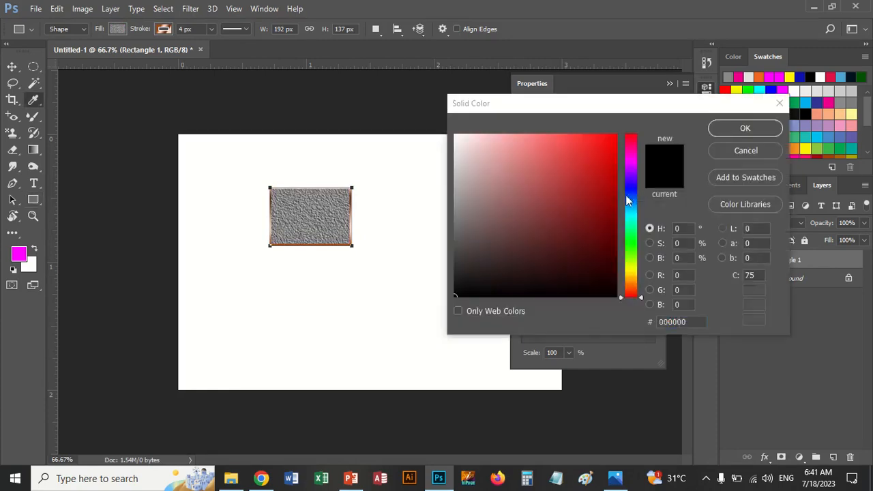
click(569, 202)
drag(631, 297, 630, 221)
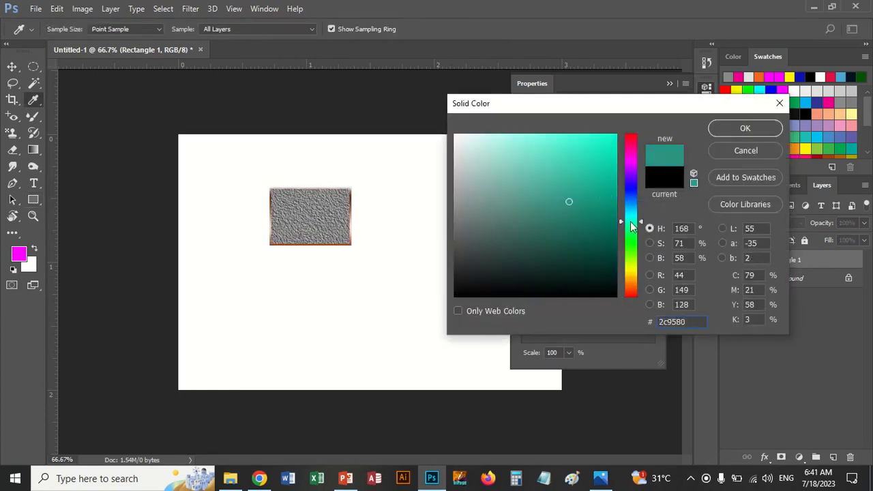
click(606, 196)
click(724, 131)
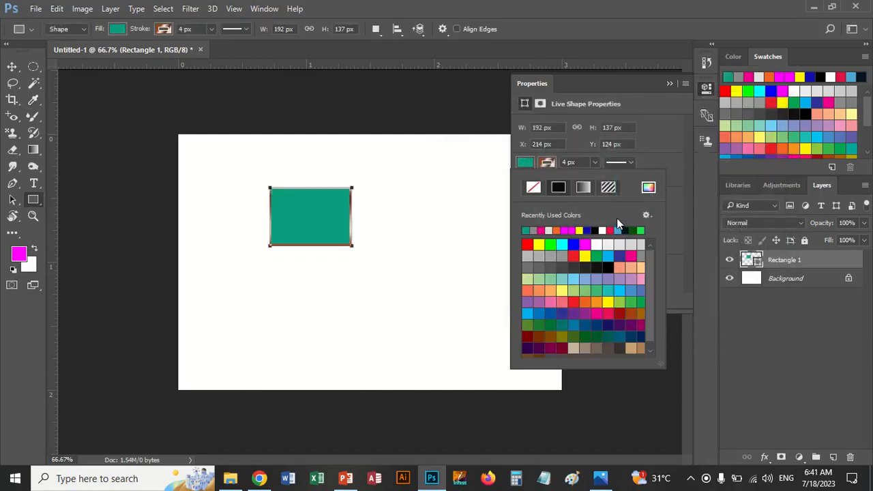
Step: Give the rectangle a dotted stroke about 12.87 px wide
click(595, 162)
mouse_move(596, 173)
mouse_down()
mouse_move(614, 178)
mouse_move(594, 181)
mouse_up()
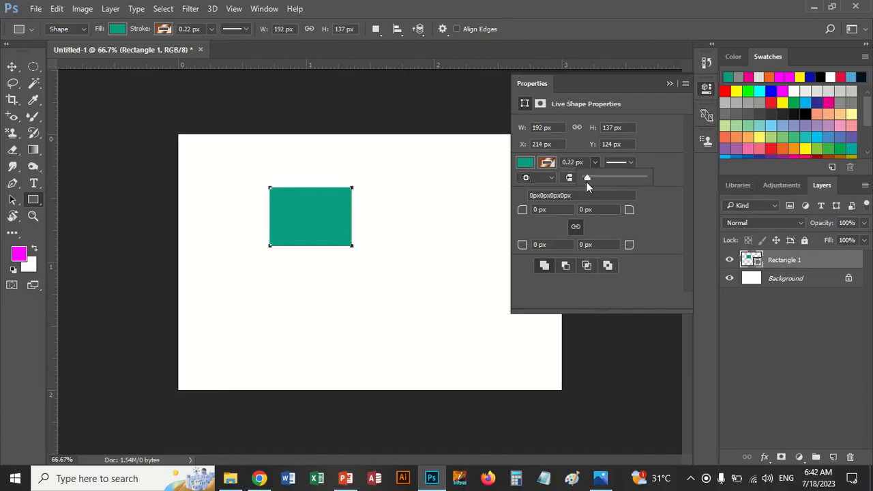
click(631, 163)
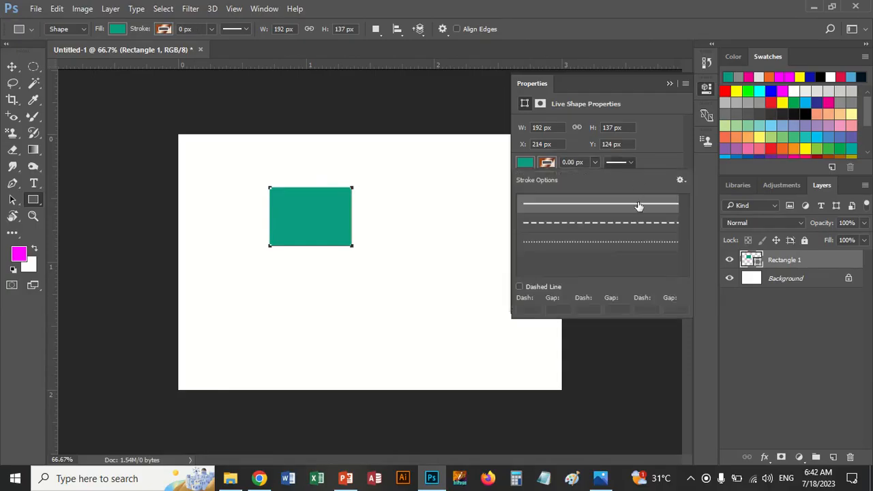
click(627, 242)
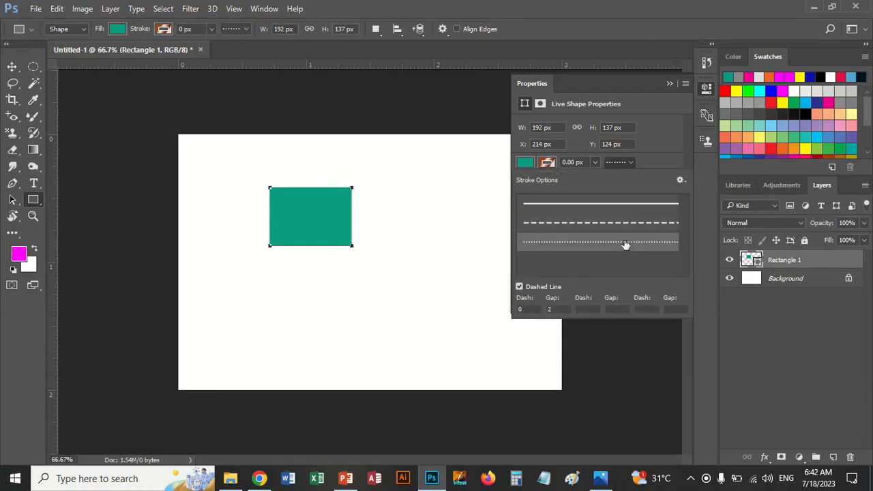
click(595, 163)
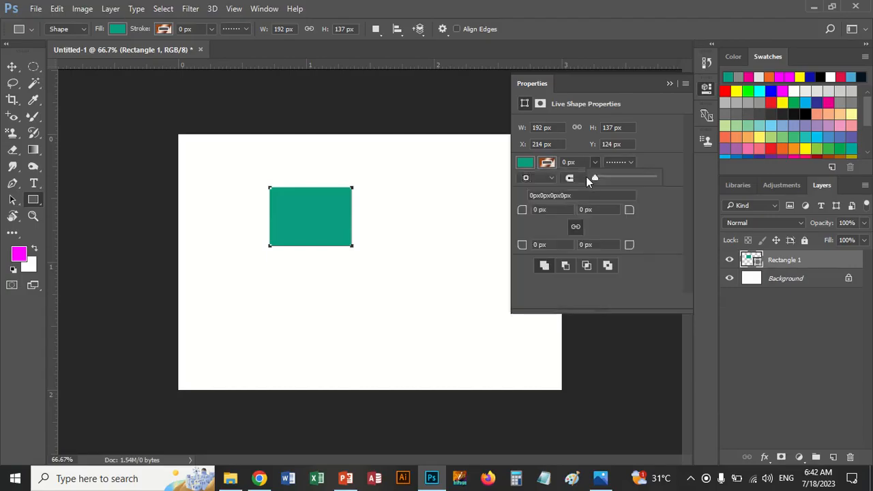
drag(601, 177, 607, 178)
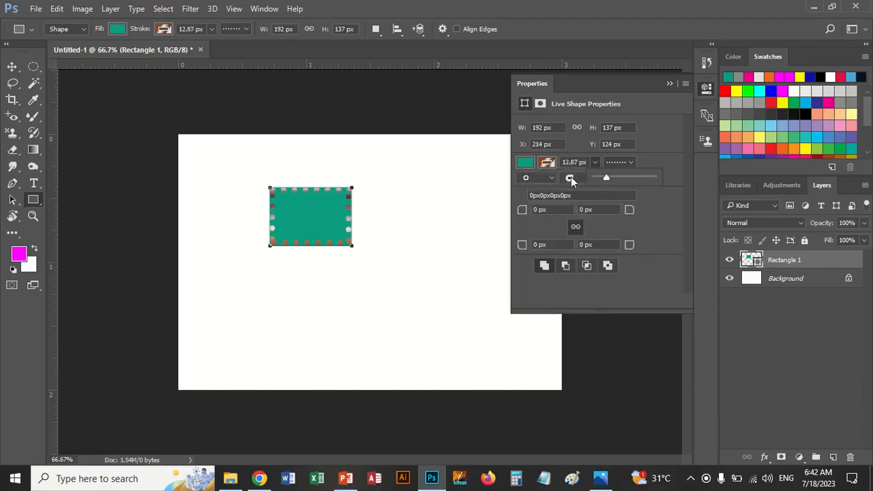
click(547, 163)
click(547, 162)
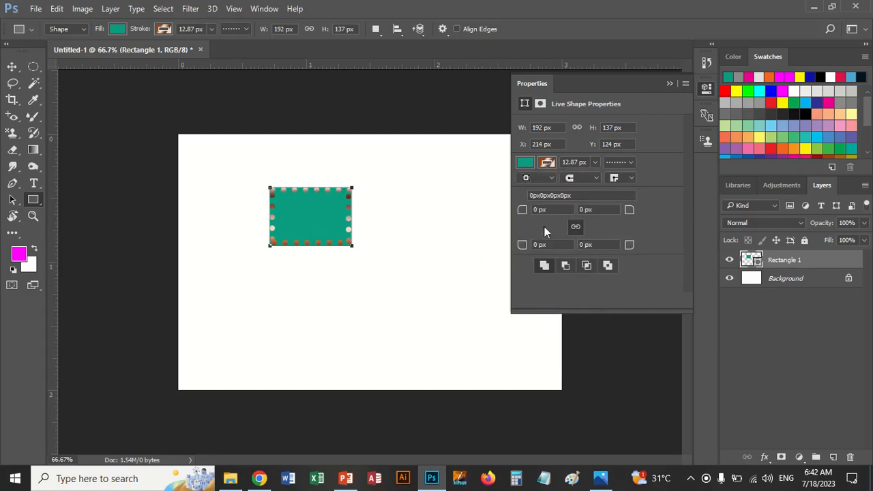
Step: Round all four corners of the rectangle to 14 px, then unlink the radii and set the lower-right corner to 62 px
click(533, 210)
key(Up)
key(Up)
click(597, 212)
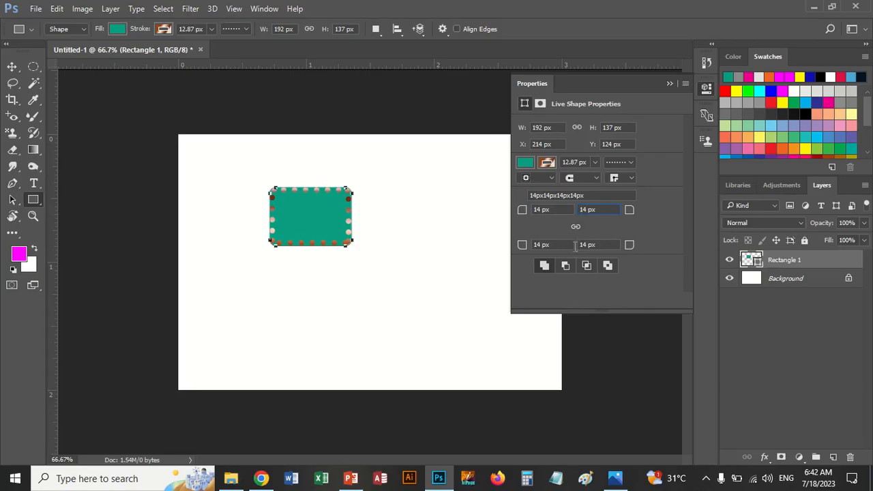
click(604, 245)
click(593, 210)
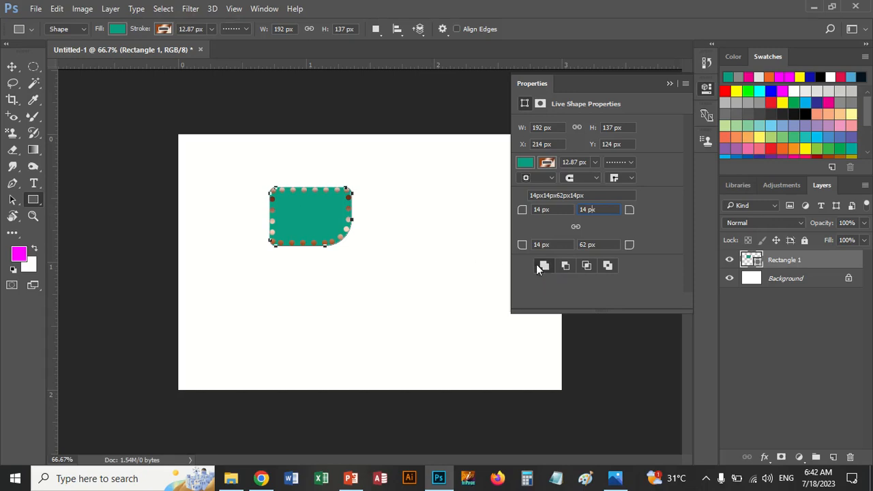
Step: Draw five more rectangles overlapping and below the first, including ones about 164 × 129 px, 172 × 173 px and 183 × 144 px
drag(318, 221, 389, 277)
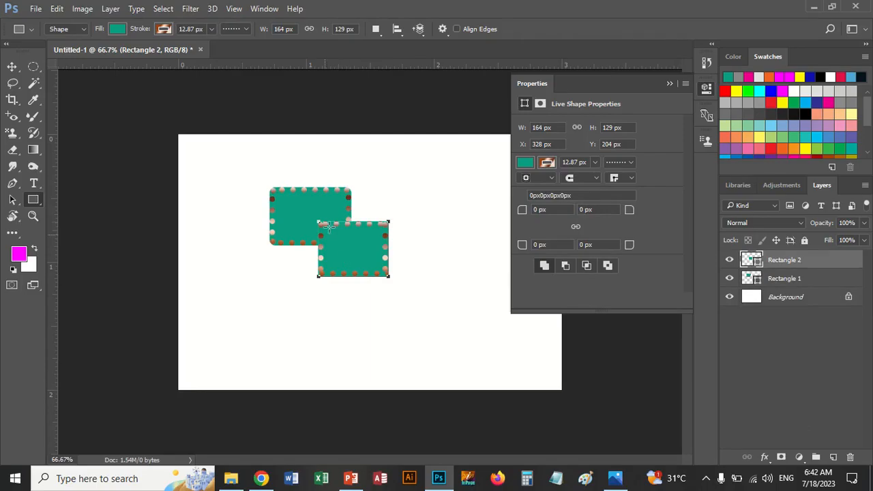
drag(315, 164, 434, 260)
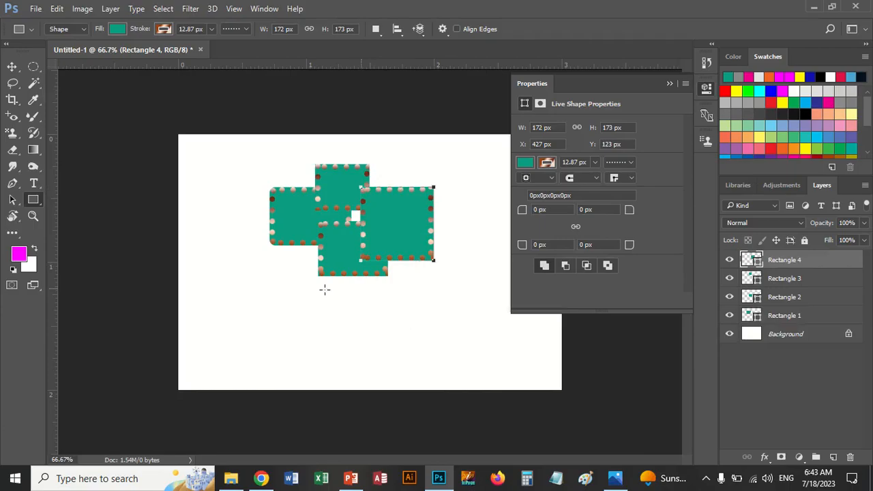
drag(295, 266, 394, 359)
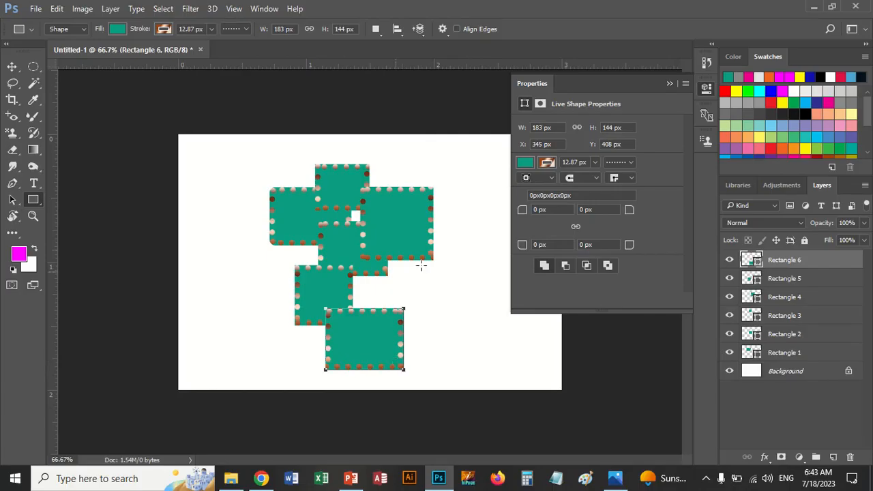
Step: Set the lowest rectangle to subtract and then intersect, and draw a wide rectangle about 428 × 190 px that also uses intersect
click(566, 265)
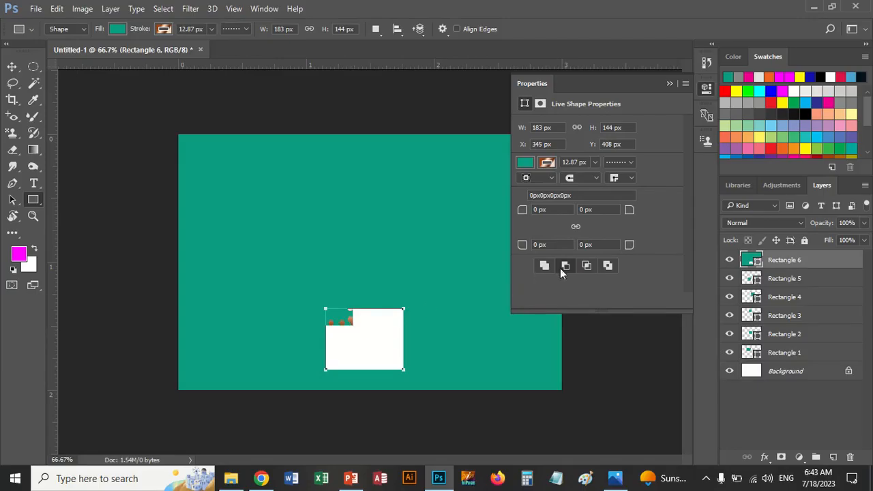
click(586, 266)
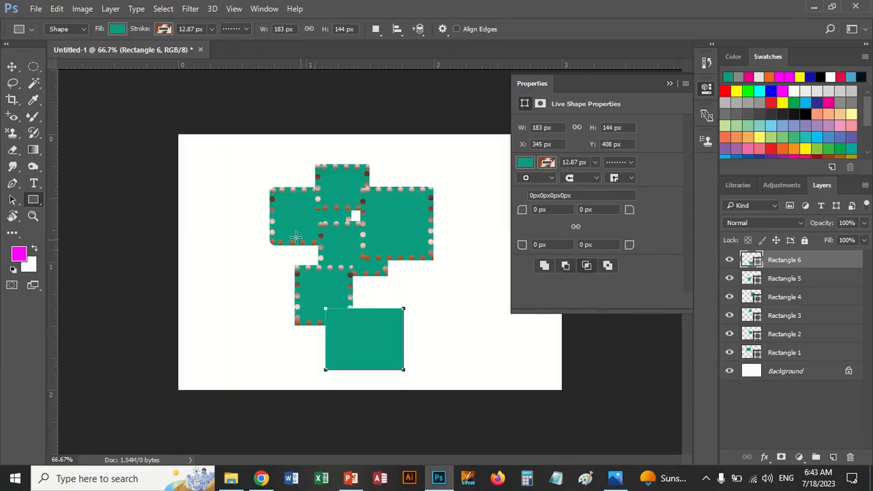
drag(261, 219, 439, 303)
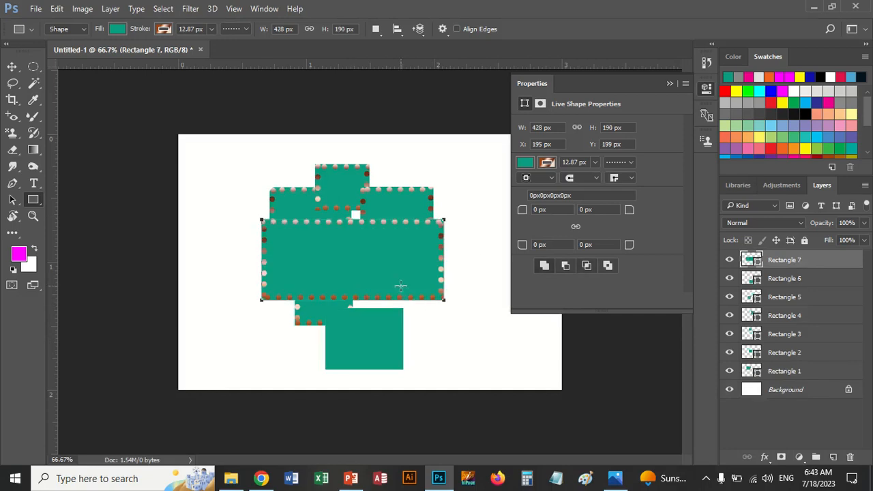
click(586, 266)
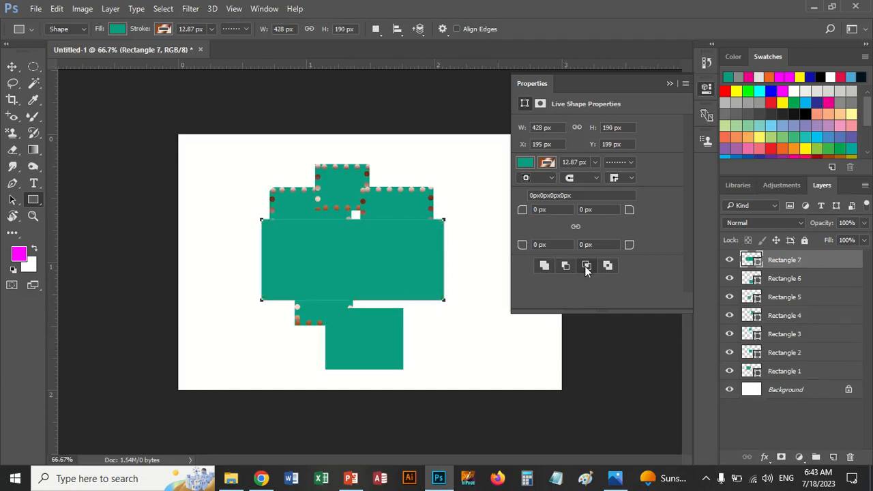
Step: Draw a rectangle about 252 × 253 px, try excluding overlapping shapes on it, and add another about 272 × 239 px
drag(310, 185, 417, 289)
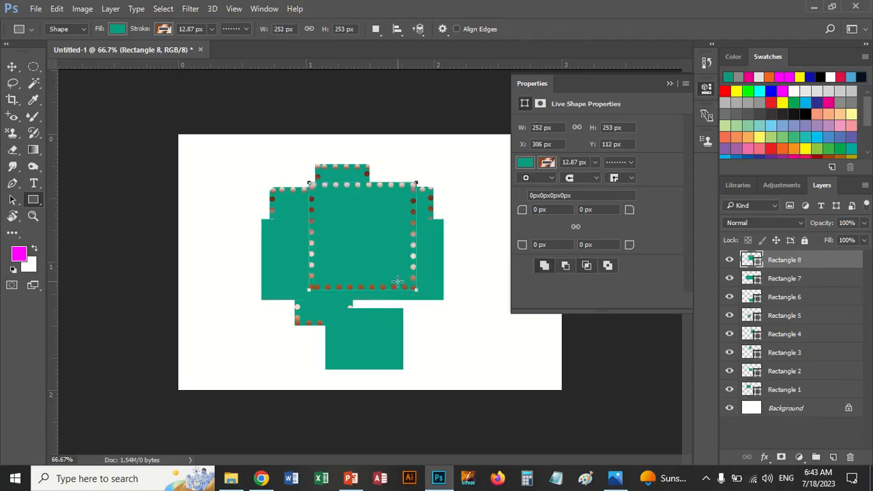
click(608, 267)
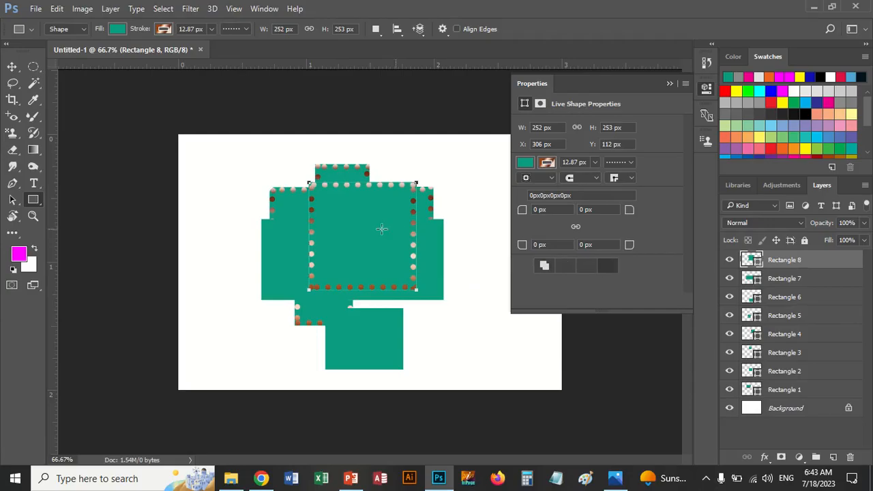
drag(341, 217, 457, 318)
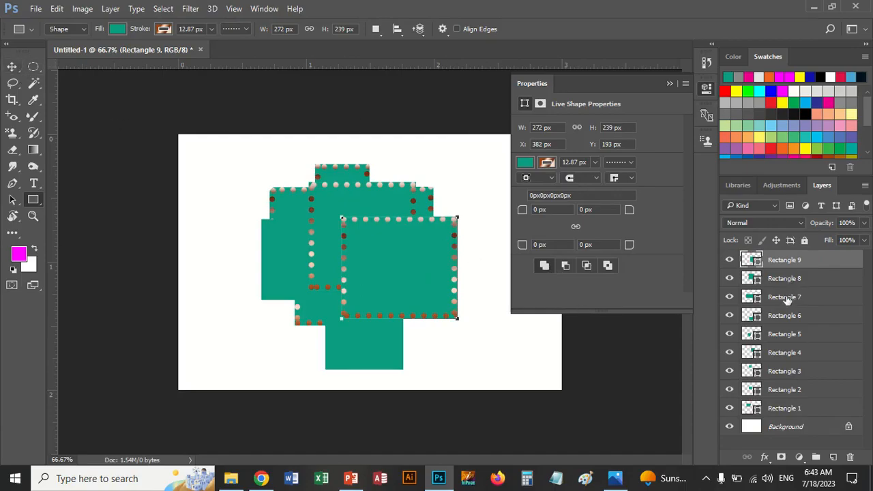
Step: Delete all nine rectangle layers, keeping only the background
shift+click(799, 410)
key(Delete)
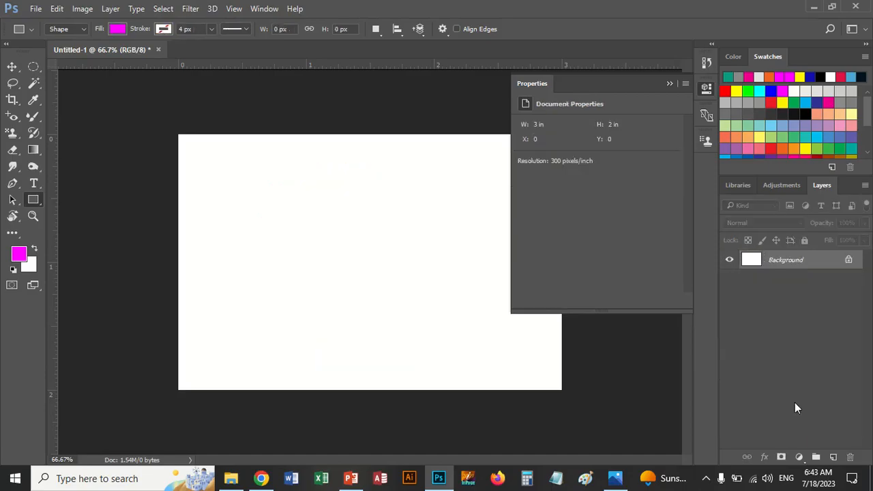
Step: Add a layer and draw four overlapping ellipses about 263 × 282 px, 265 × 227 px, 182 × 199 px and 227 × 186 px
click(832, 457)
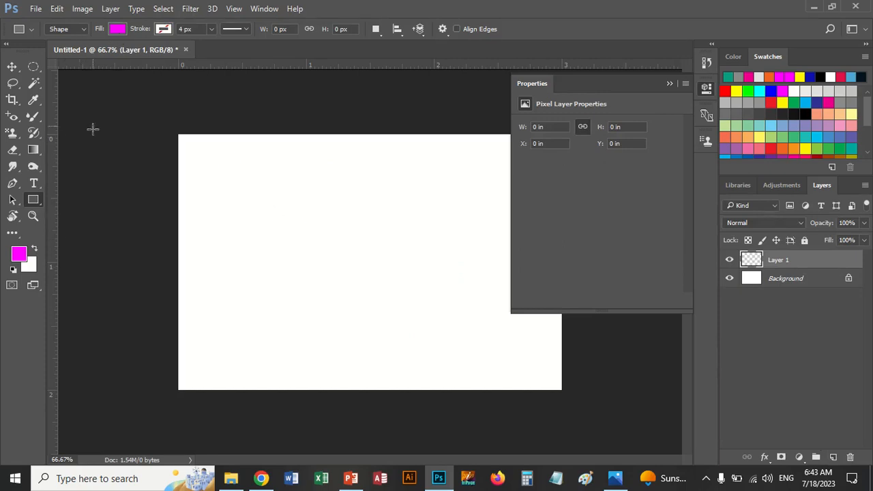
right_click(37, 200)
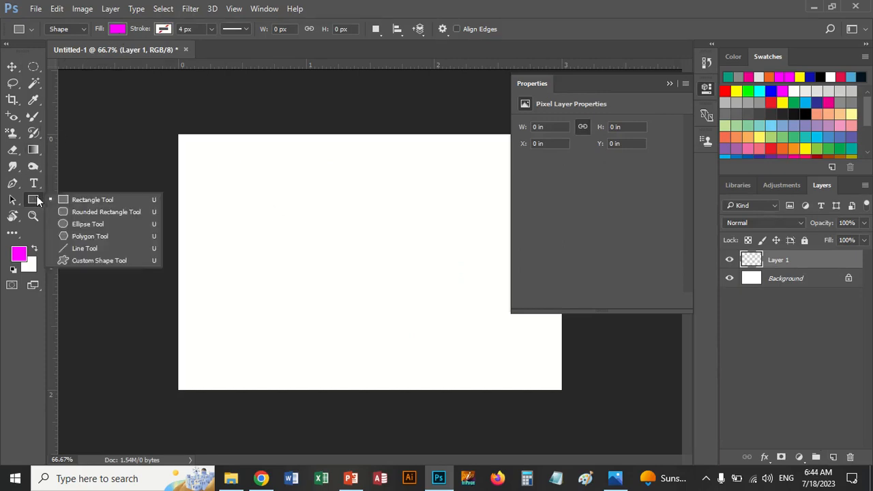
click(81, 227)
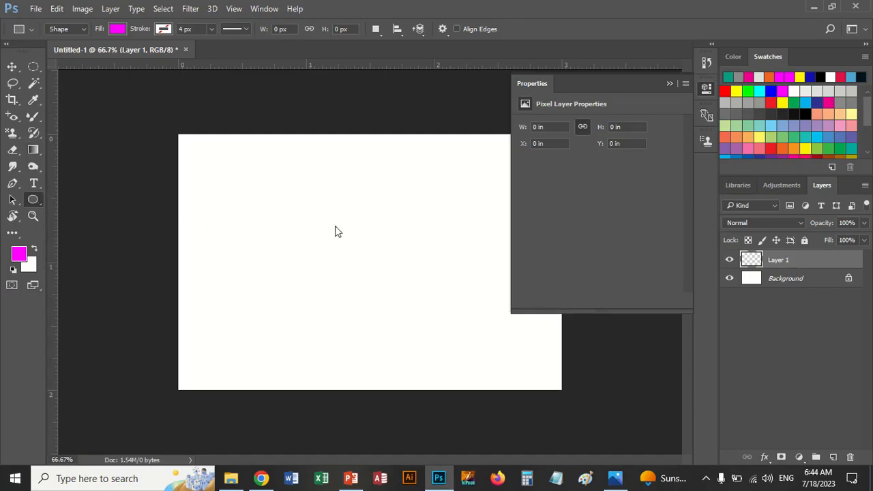
drag(285, 194, 397, 314)
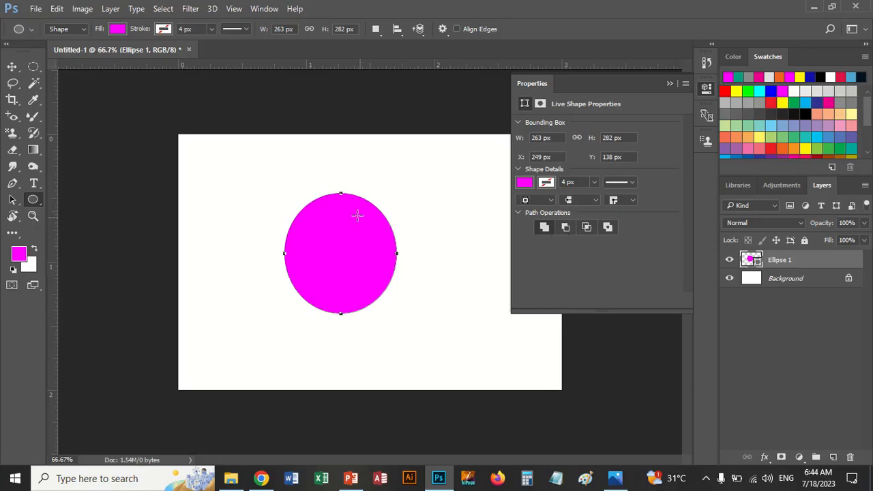
drag(348, 210, 459, 307)
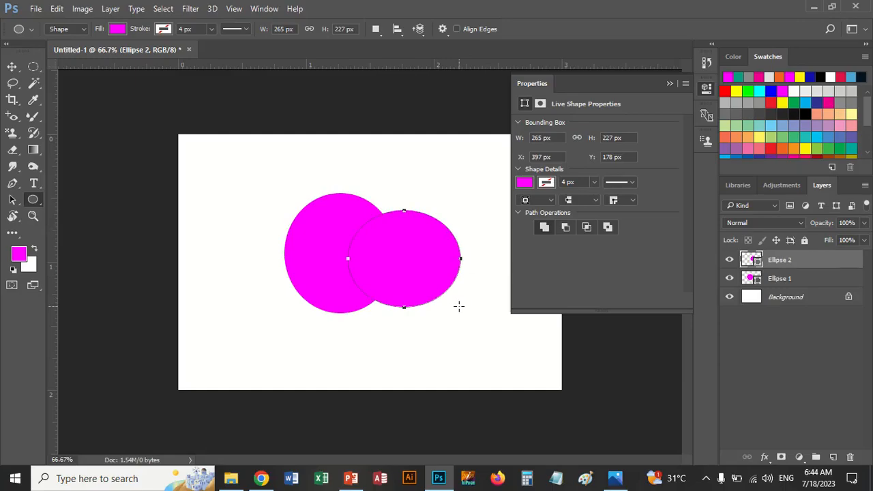
drag(408, 247, 484, 328)
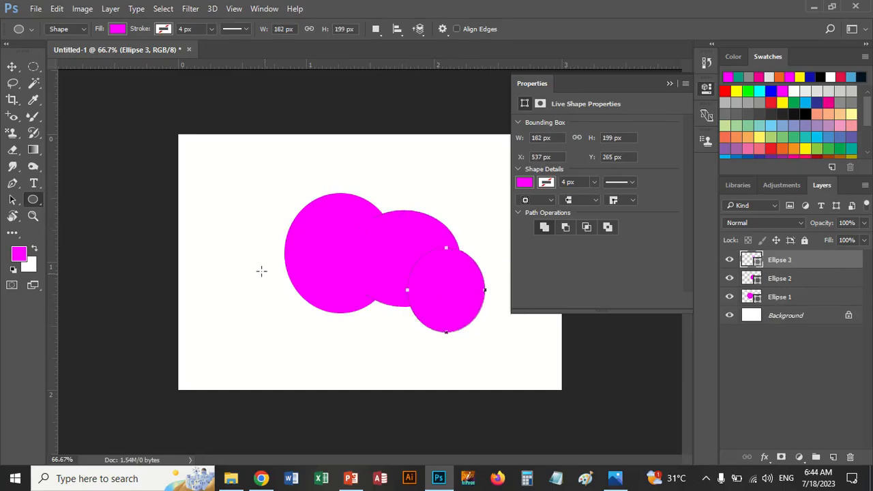
drag(261, 270, 359, 351)
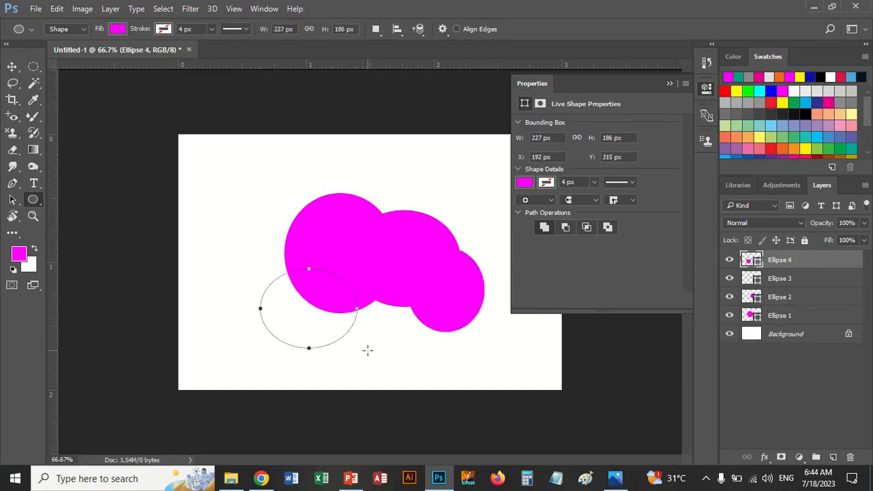
Step: Try subtracting and intersecting the lowest ellipse, and draw a larger one about 343 × 341 px over the middle of the group
click(566, 228)
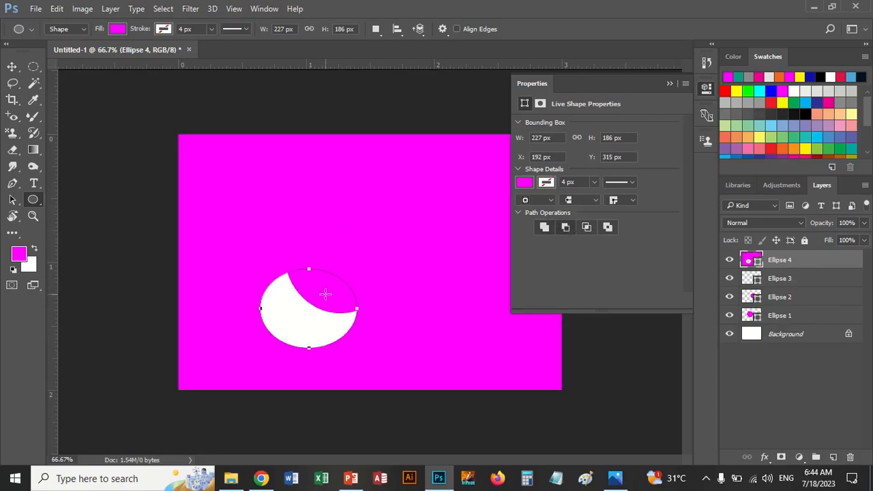
click(589, 227)
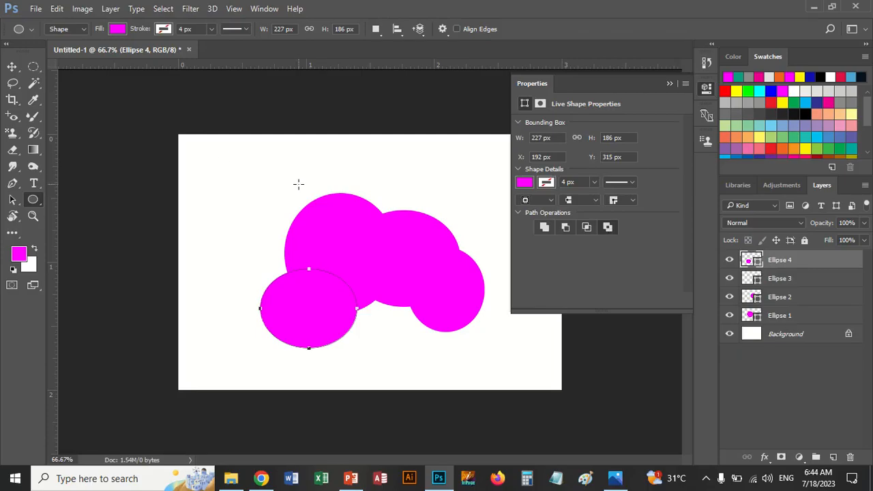
drag(294, 186, 438, 327)
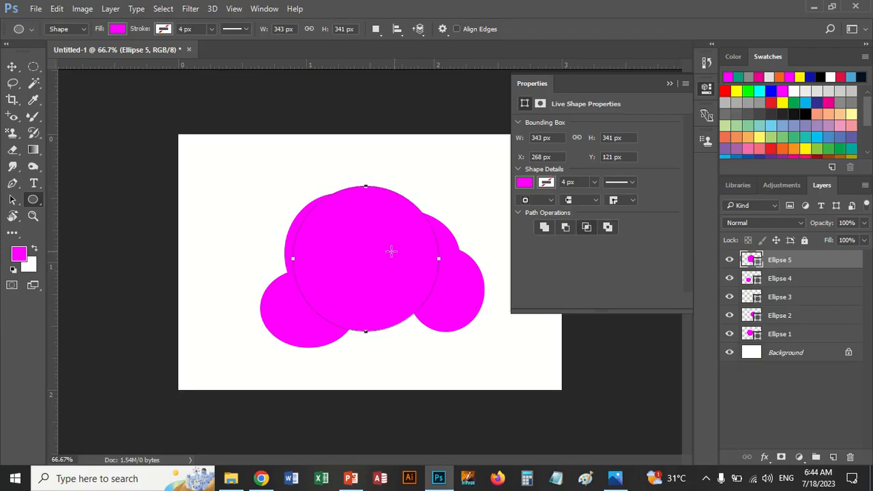
Step: Try the subtract and intersect path operations on the large central ellipse and view its stroke cap options
click(562, 232)
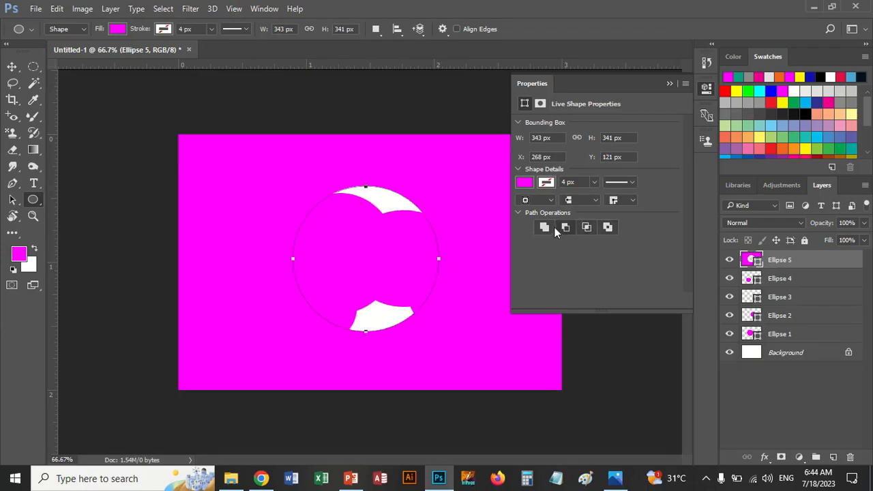
click(586, 228)
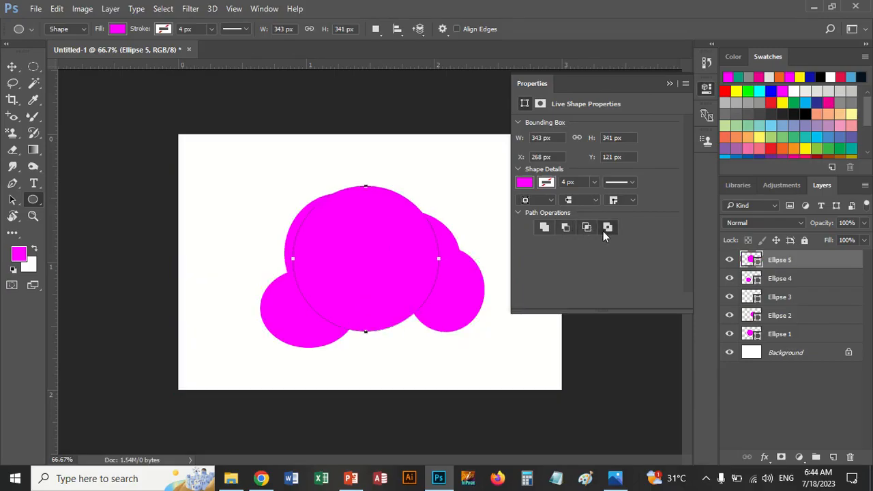
click(595, 200)
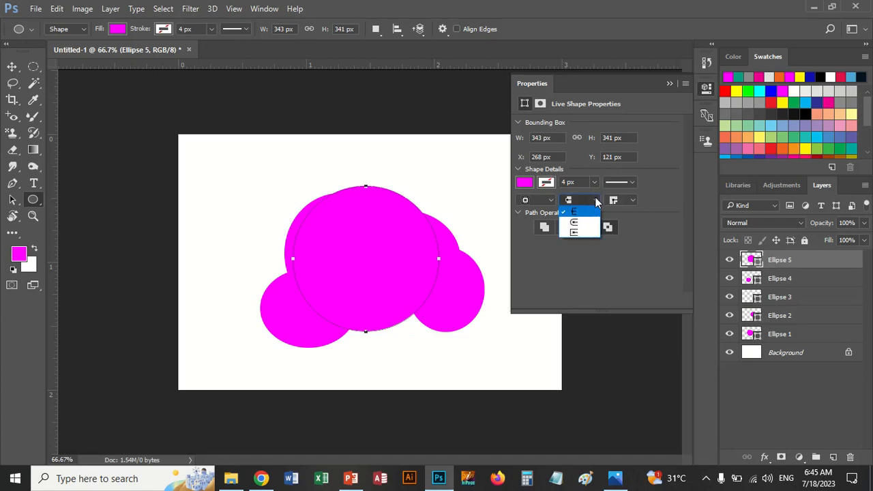
click(595, 198)
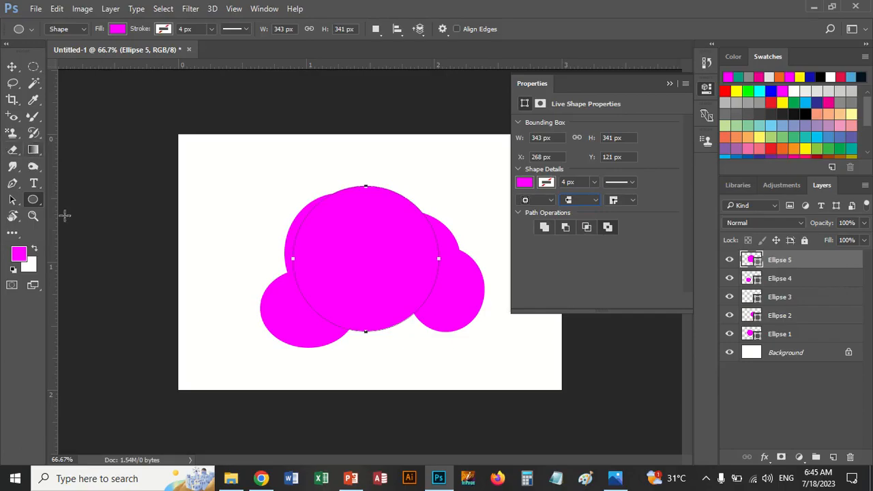
Step: Draw a line about 124 × 181 px beside the ellipses with the Line tool and set its stroke width to 78.37 px
right_click(33, 200)
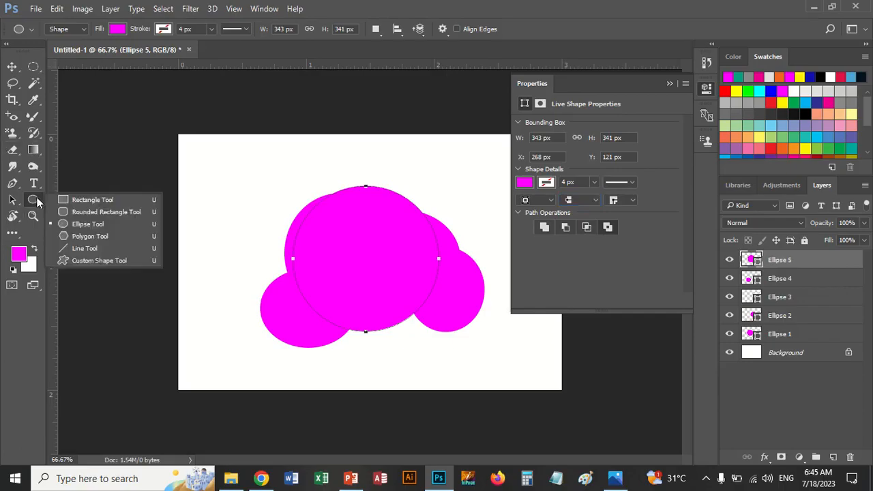
click(75, 248)
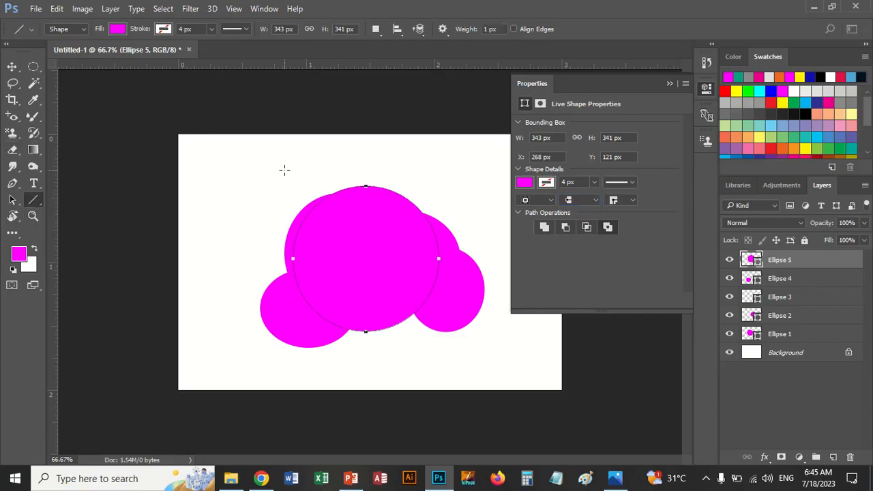
drag(285, 170, 232, 247)
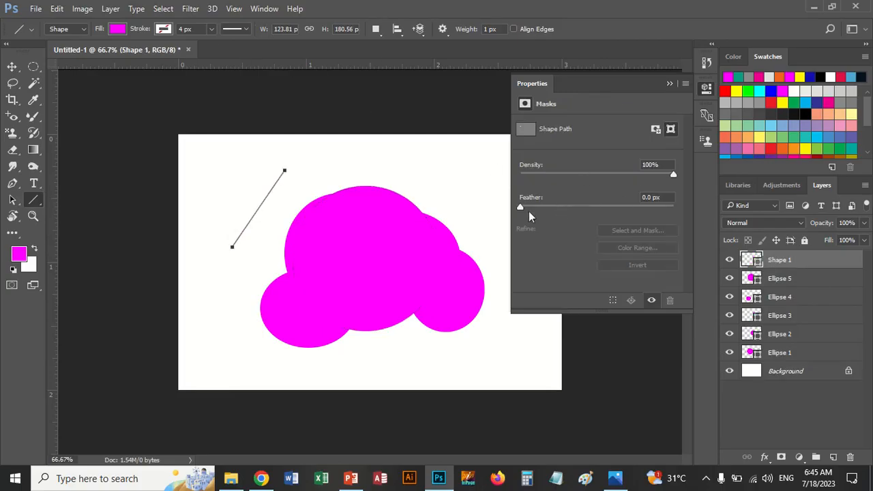
click(210, 29)
drag(199, 43, 229, 44)
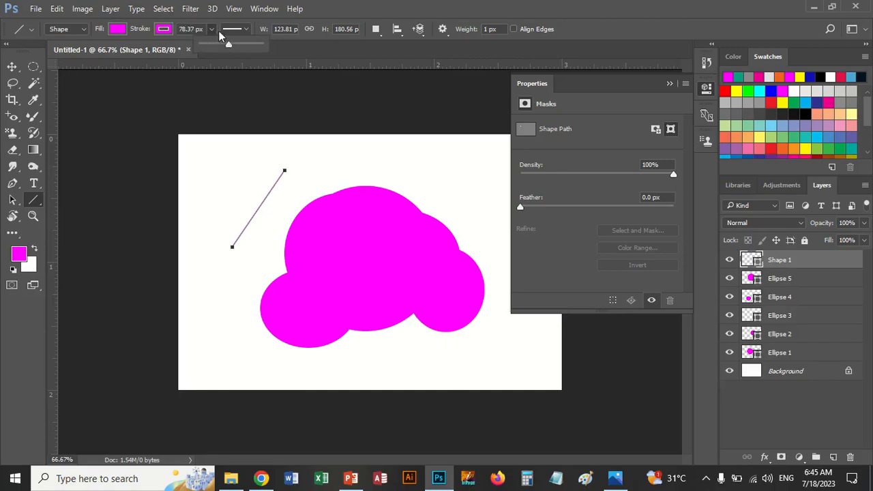
click(212, 29)
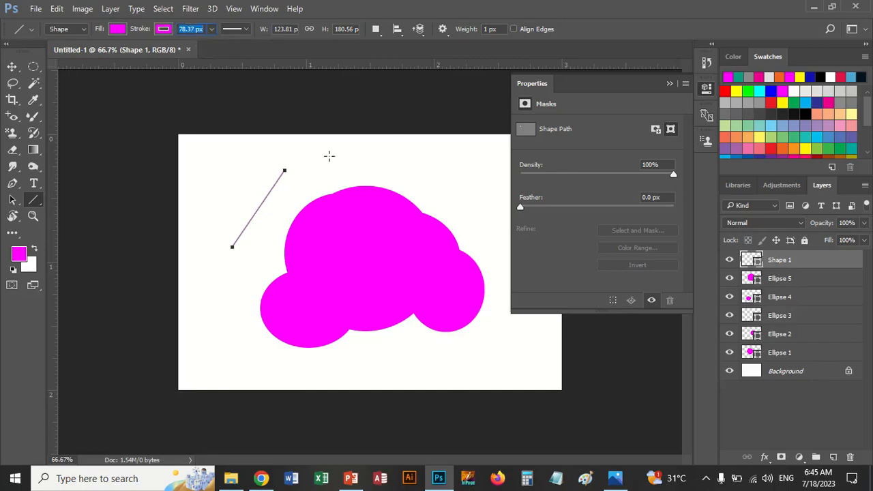
Step: Draw a second line about 251 × 96 px above the ellipses and set its stroke width to 34.70 px
drag(329, 156, 436, 197)
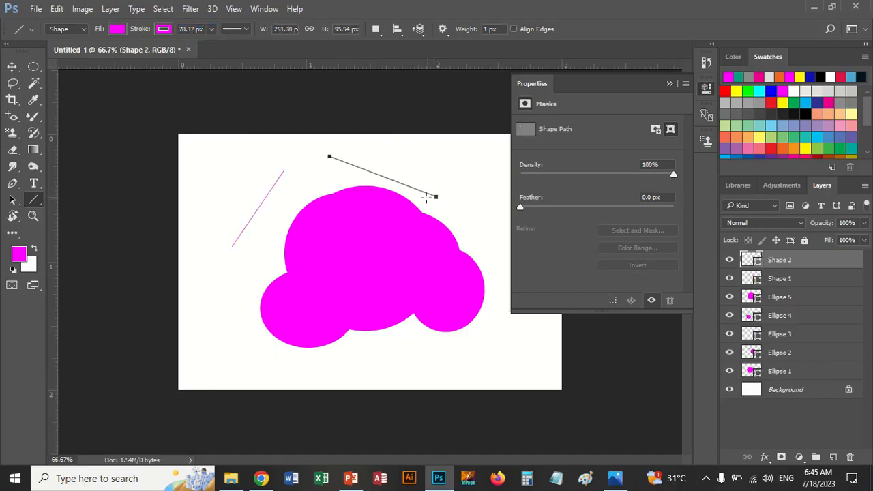
click(212, 30)
drag(211, 45, 201, 45)
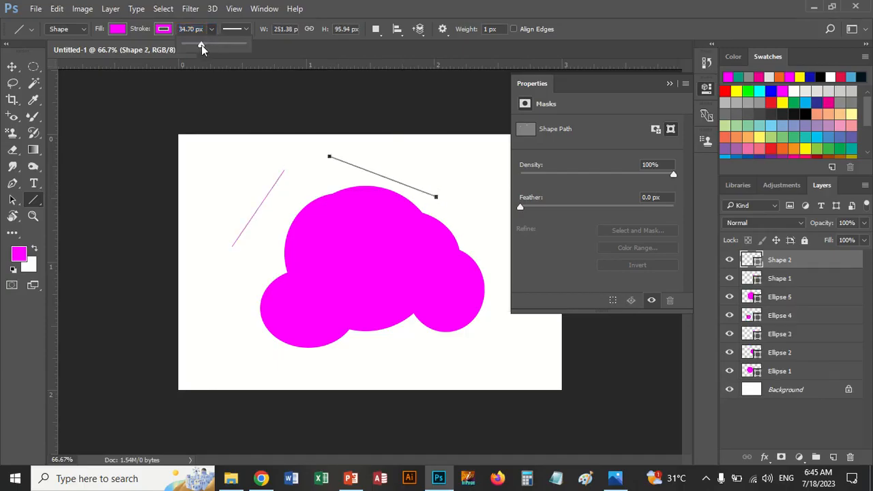
Step: Swap the foreground and background colors and draw two more lines, about 212 × 157 px and 241 × 133 px, reaching into the ellipses
click(35, 249)
drag(225, 161, 311, 228)
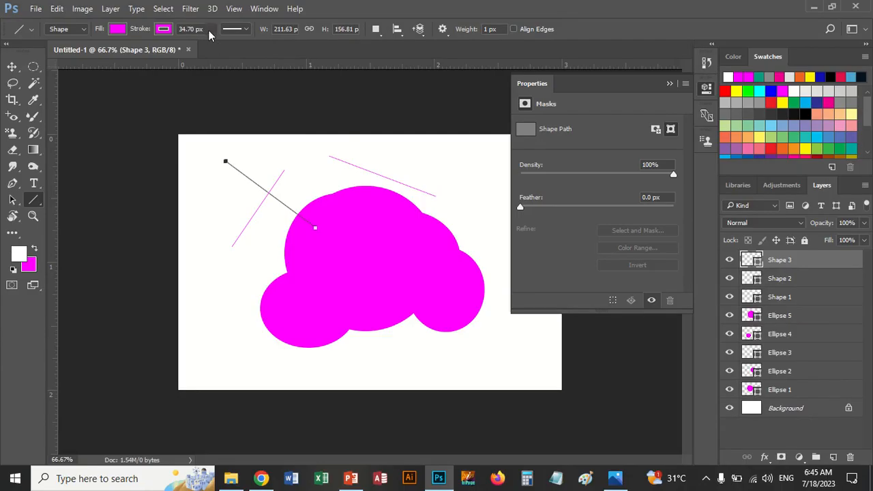
click(246, 29)
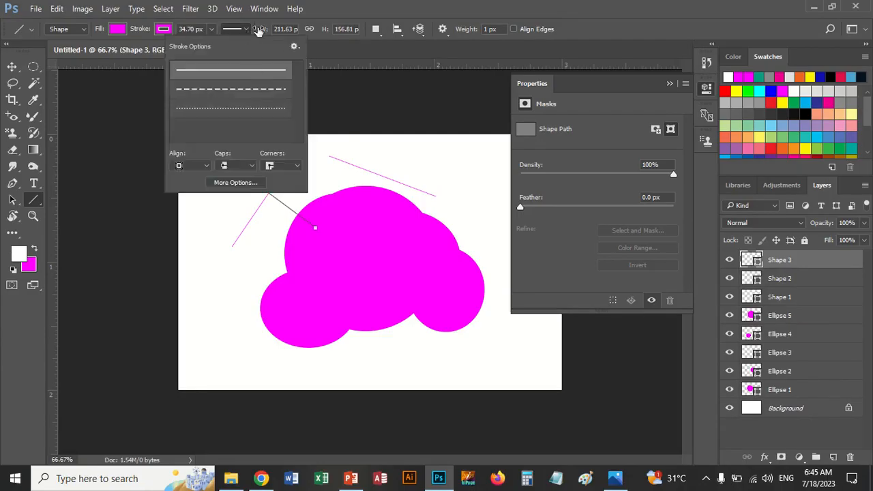
click(250, 29)
drag(300, 178, 402, 234)
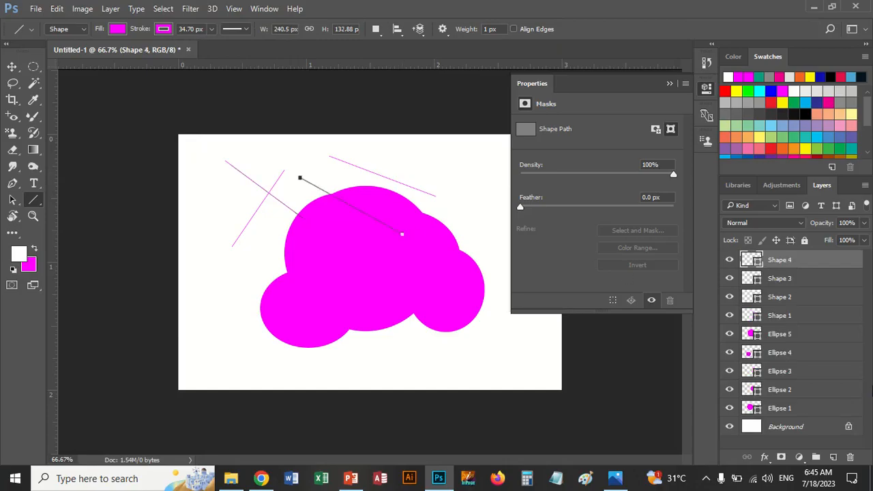
Step: Delete all the line and ellipse layers, keeping only the background
shift+click(836, 410)
click(850, 458)
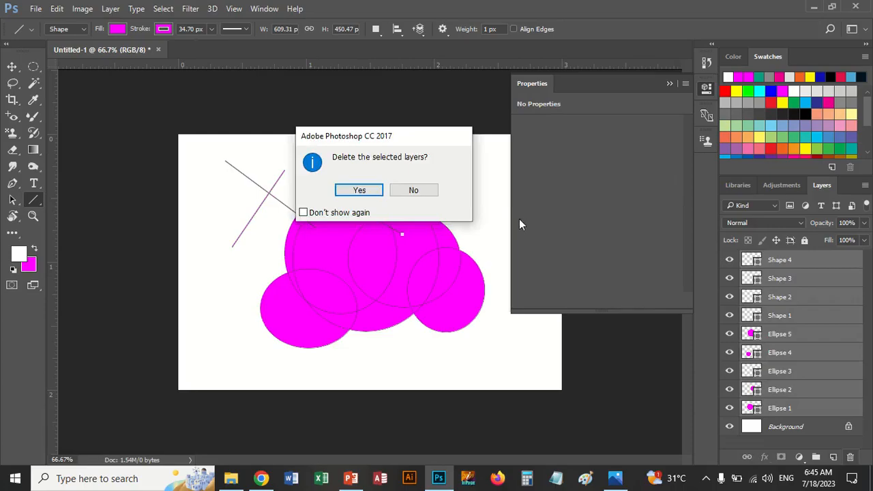
click(360, 189)
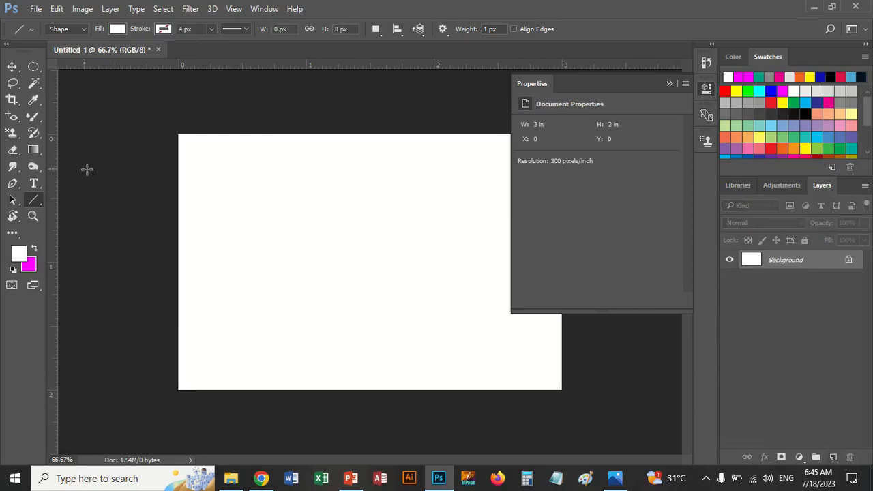
Step: Set the line stroke to pink with a width of 12.87 px and draw a diagonal line about 263 × 193 px
click(165, 30)
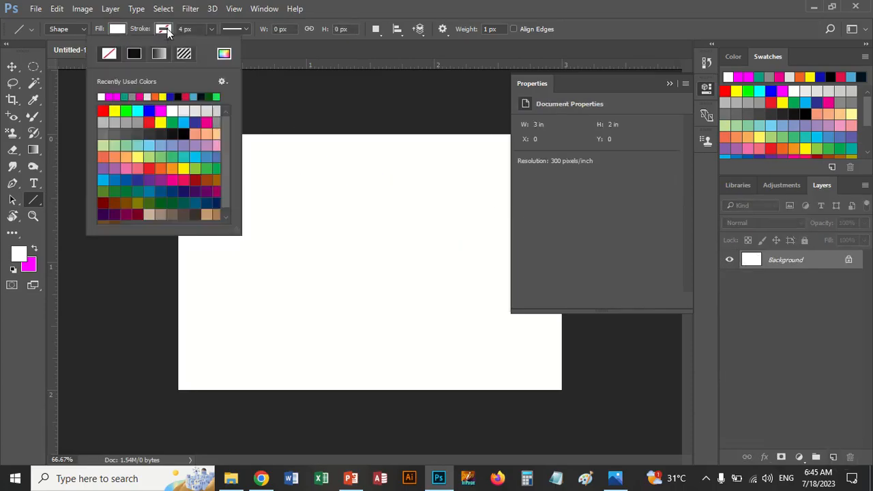
click(206, 123)
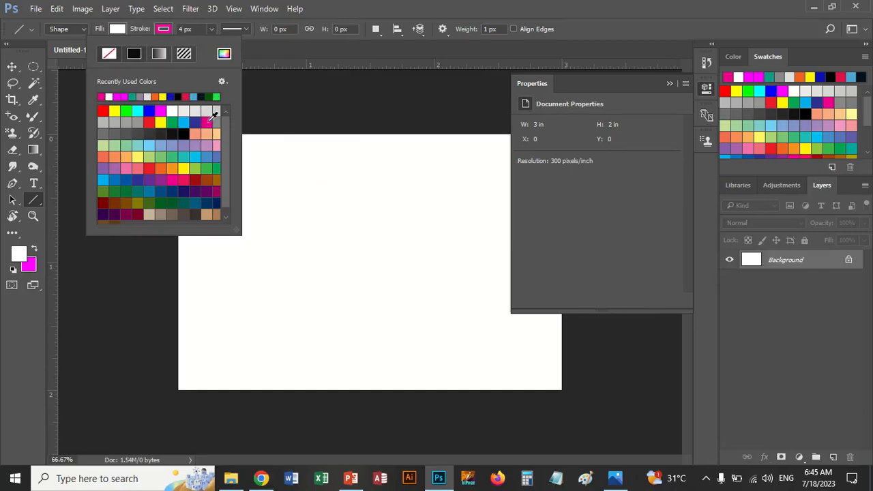
click(211, 28)
drag(213, 42, 212, 44)
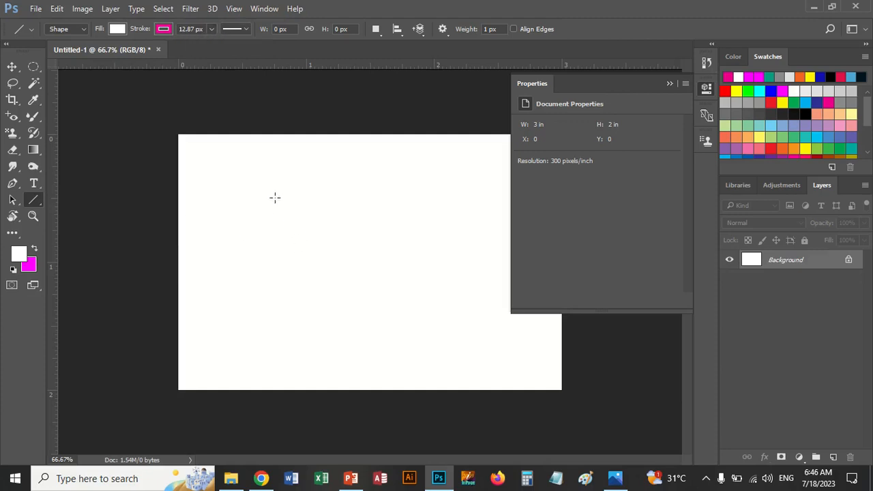
drag(271, 196, 383, 277)
drag(381, 277, 381, 278)
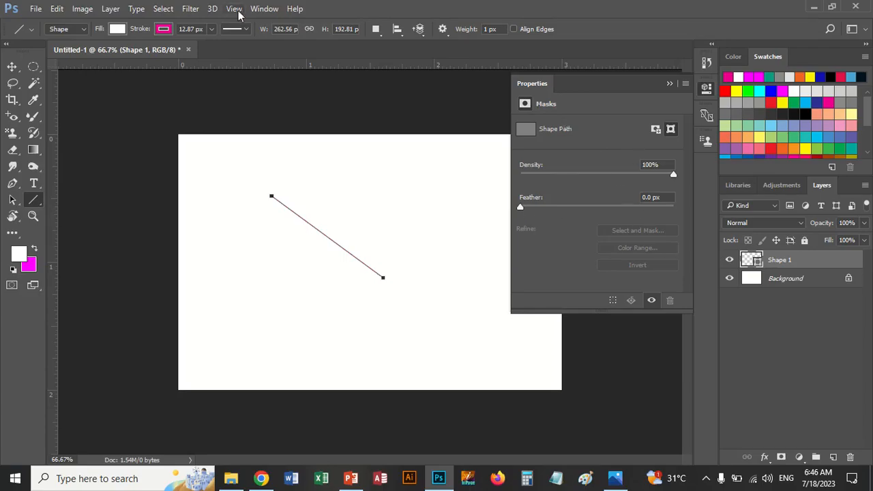
Step: Set the stroke width to 51.08 px and draw two shorter lines about 123 × 60 px and 126 × 82 px beside the first
click(212, 30)
drag(213, 39, 227, 46)
drag(322, 171, 374, 197)
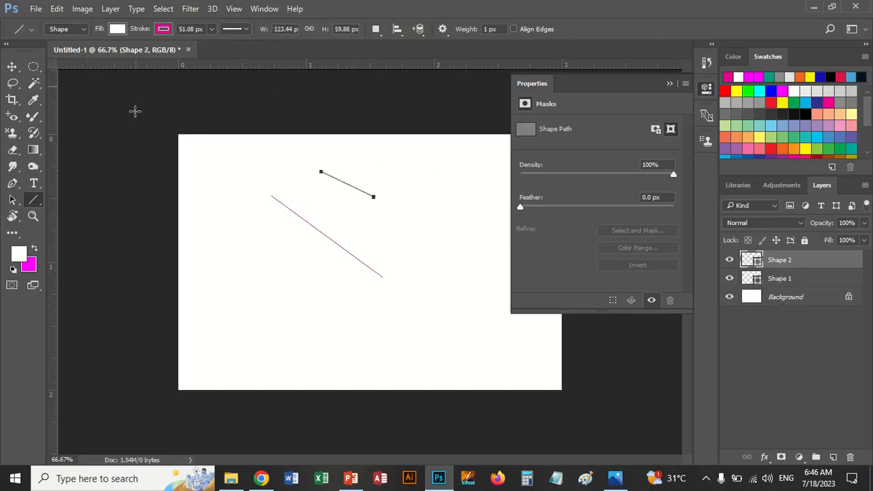
right_click(35, 203)
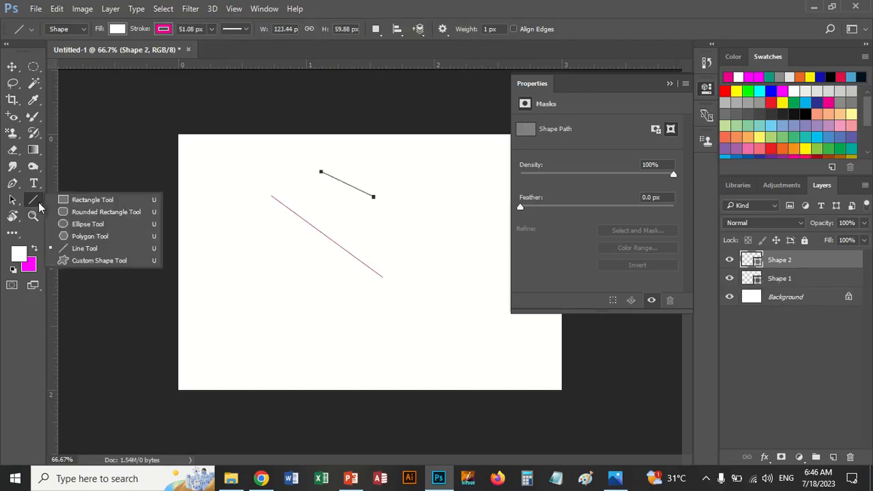
click(77, 251)
drag(254, 226, 307, 261)
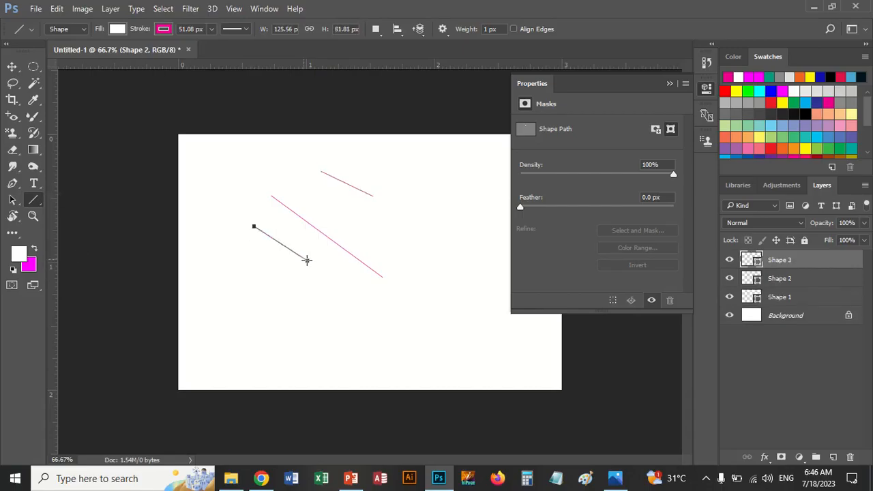
Step: Change the stroke color to red and draw another diagonal line about 243 × 179 px
click(166, 30)
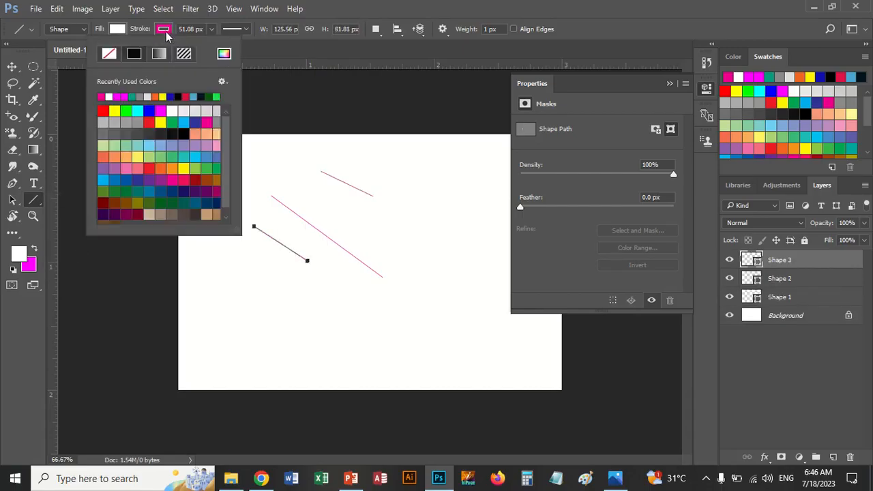
click(149, 122)
click(335, 189)
drag(333, 189, 437, 263)
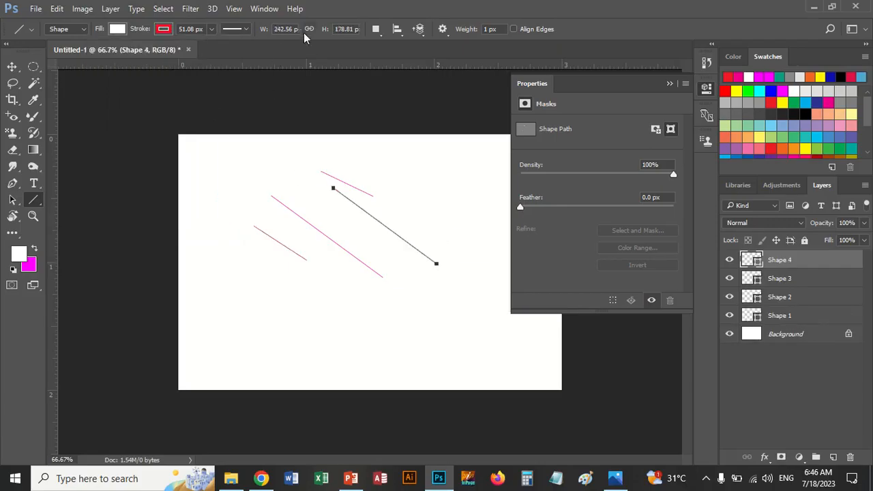
Step: Set the line weight to 3 px and draw three lines about 59 × 112 px, 137 × 96 px and 81 × 86 px
click(499, 29)
drag(262, 197, 238, 242)
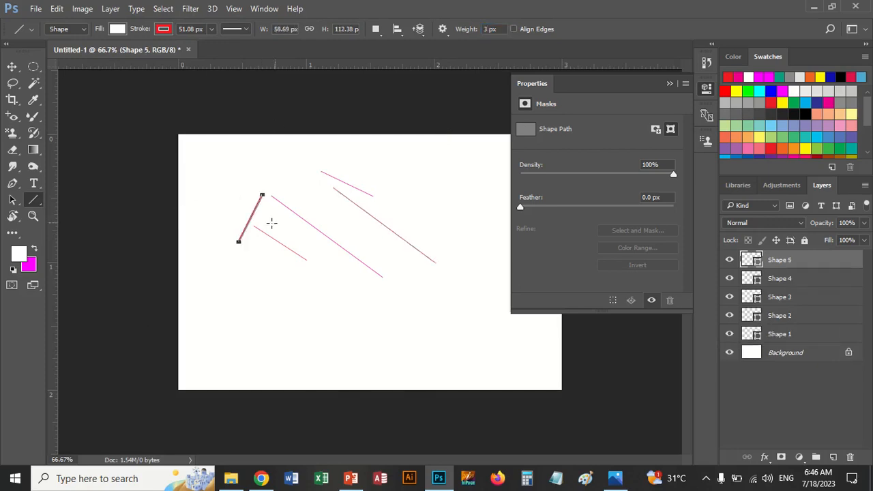
drag(269, 266, 328, 306)
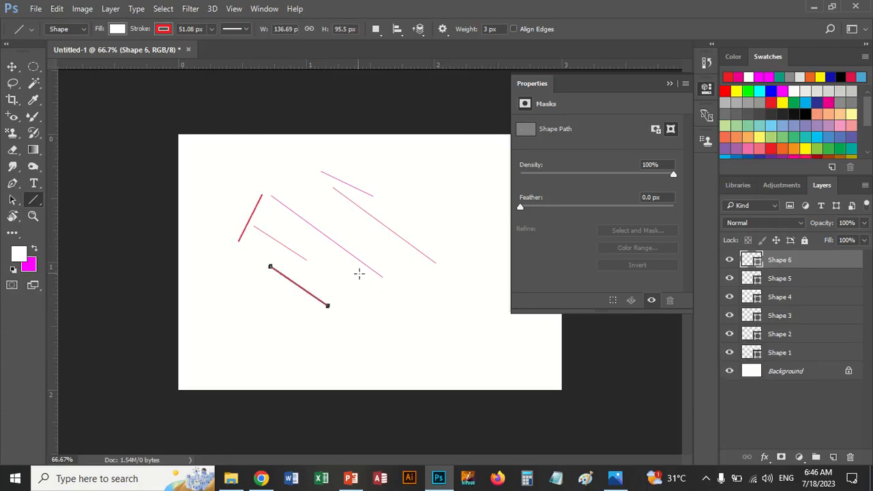
drag(359, 274, 392, 309)
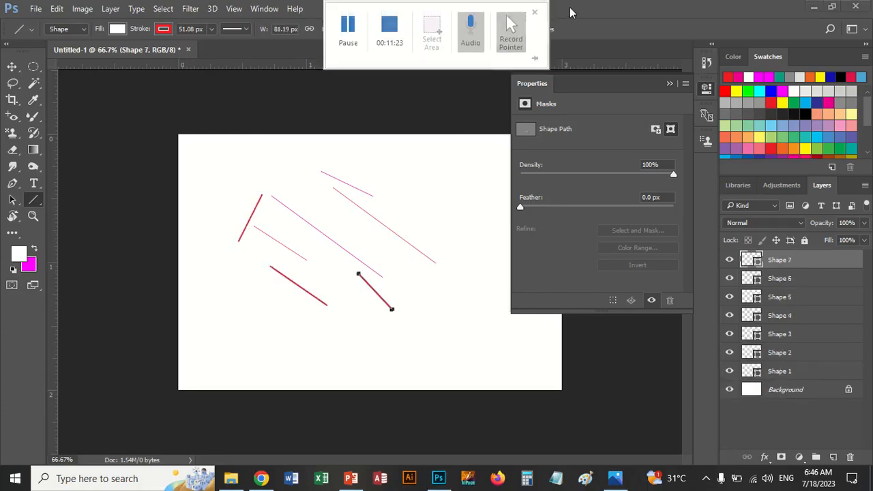
Step: Set the line weight to 5 px and draw a steep line about 120 × 227 px beside the others
click(490, 29)
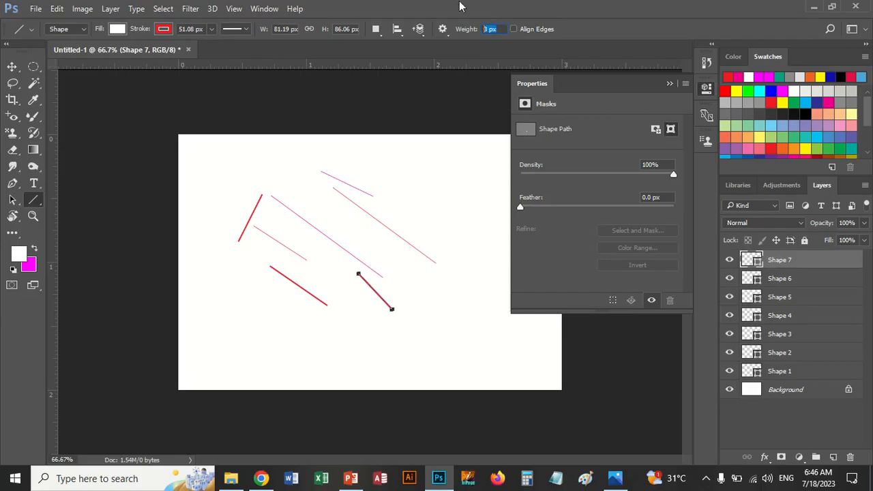
text(5)
right_click(197, 46)
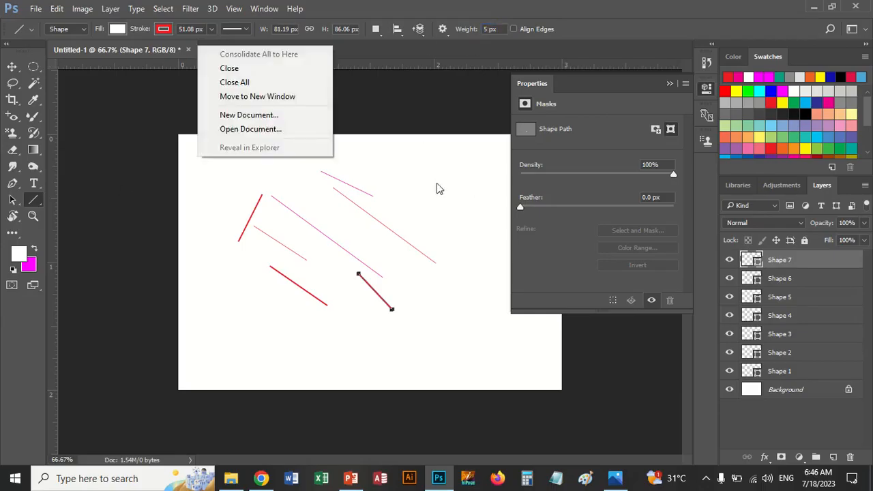
click(412, 174)
drag(412, 170, 462, 267)
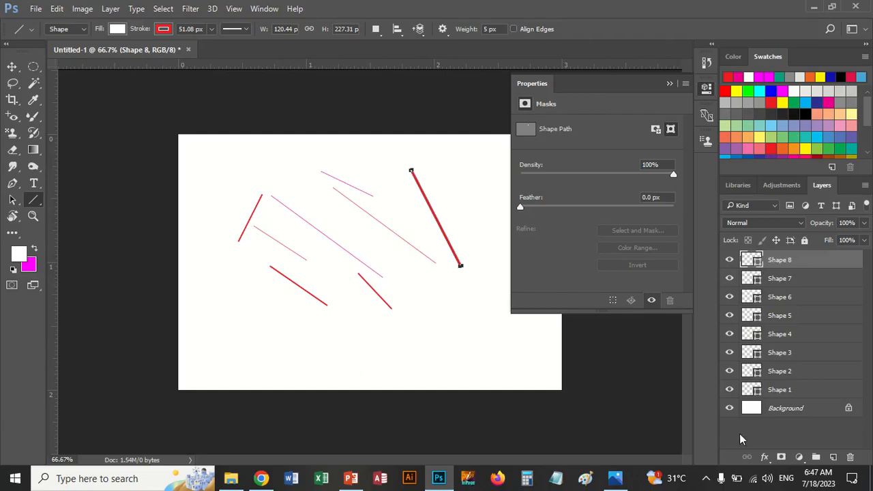
Step: Delete all the line layers, keeping only the background layer
click(782, 391)
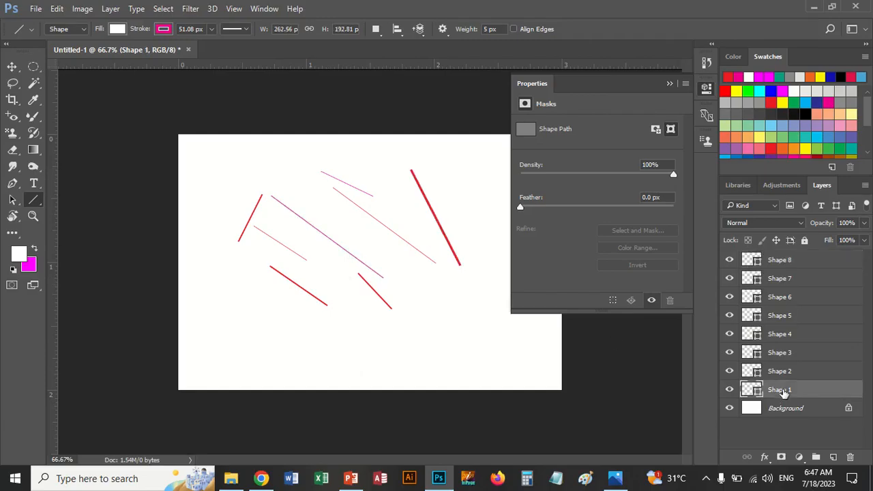
shift+click(757, 260)
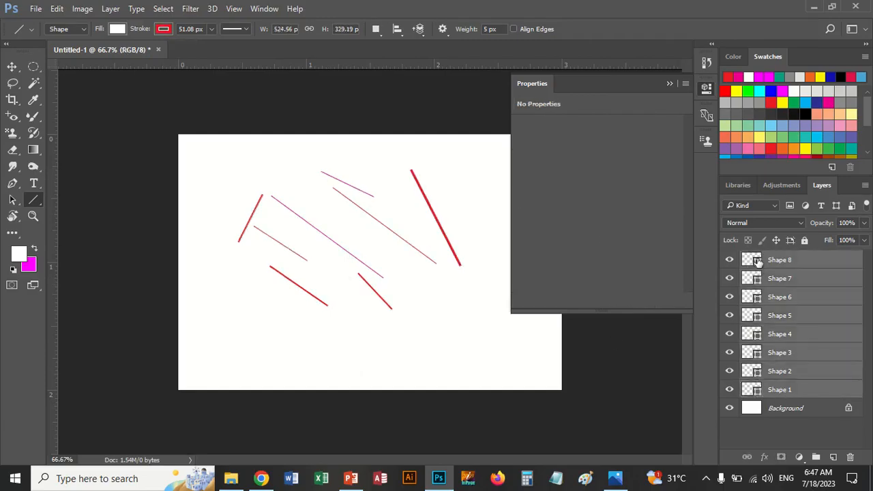
key(Delete)
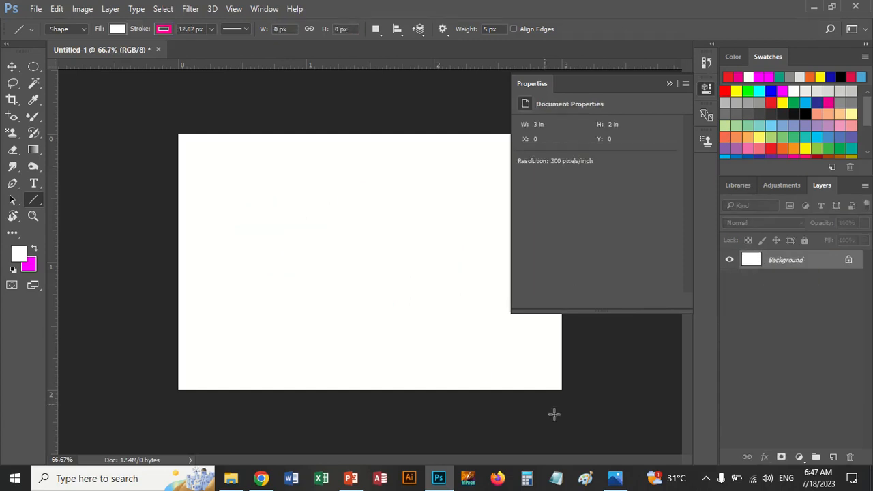
Step: Create a 3 × 2 inch landscape document at 300 pixels/inch, view it at 100% and collapse the document properties
click(36, 8)
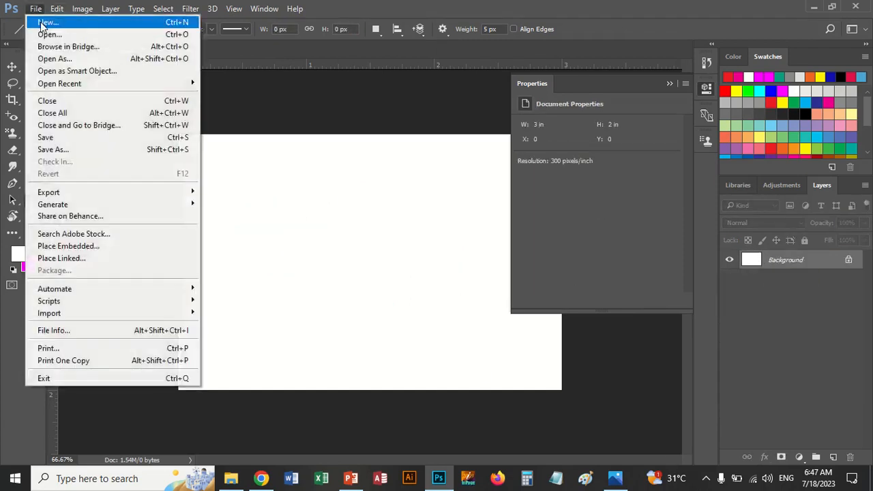
click(447, 157)
key(ctrl+n)
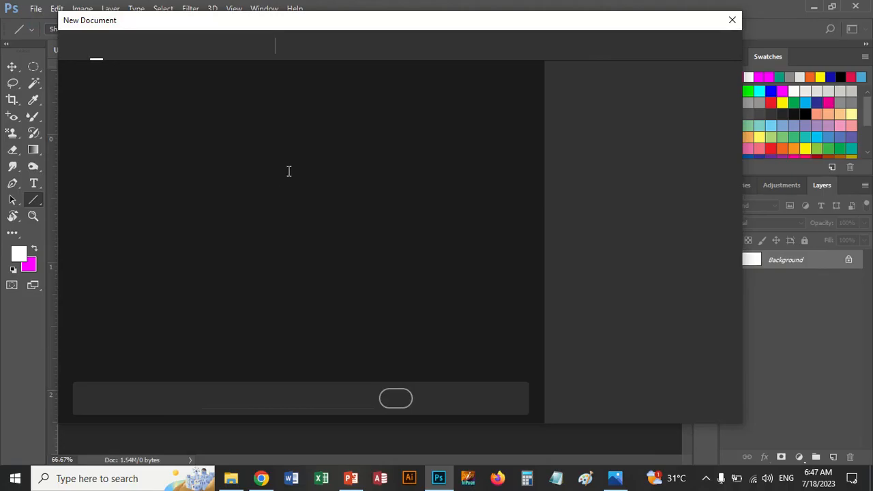
click(251, 151)
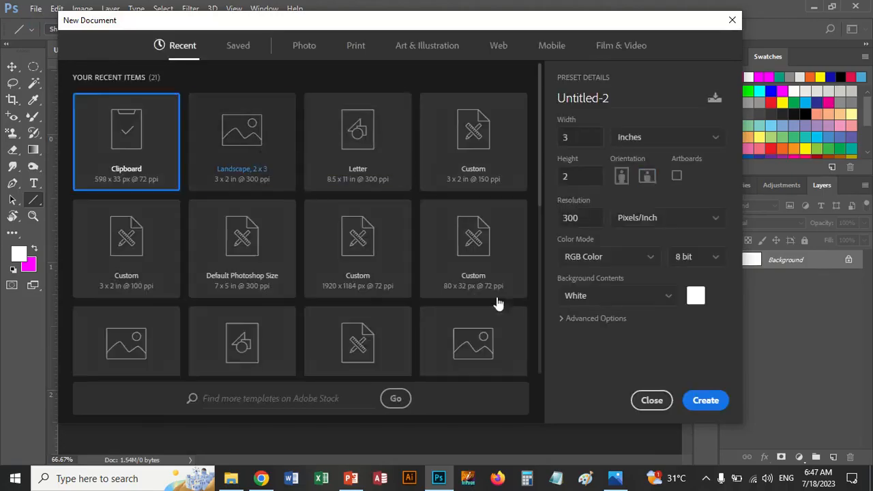
click(706, 401)
key(ctrl+1)
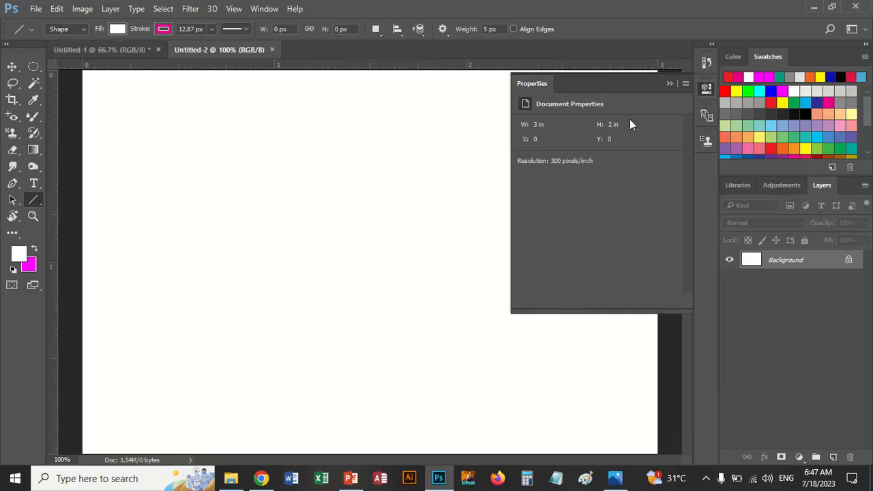
click(668, 85)
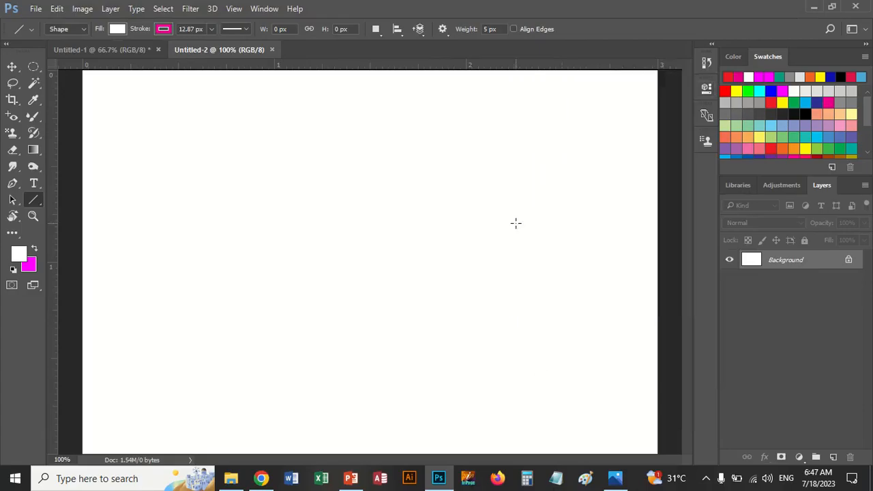
Step: Activate the Custom Shape tool, look over the available shape sets and choose the grass shape
right_click(40, 199)
click(89, 259)
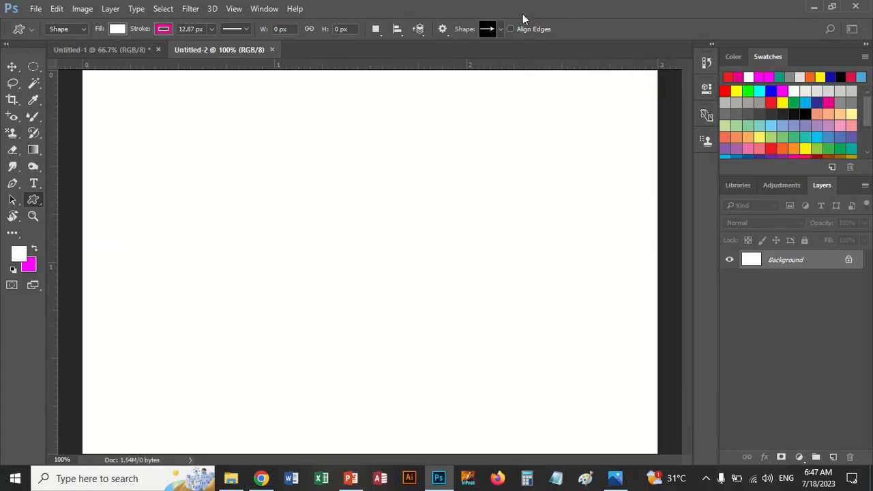
mouse_move(500, 28)
click(501, 29)
mouse_move(546, 66)
mouse_down()
mouse_move(550, 95)
mouse_move(549, 66)
mouse_up()
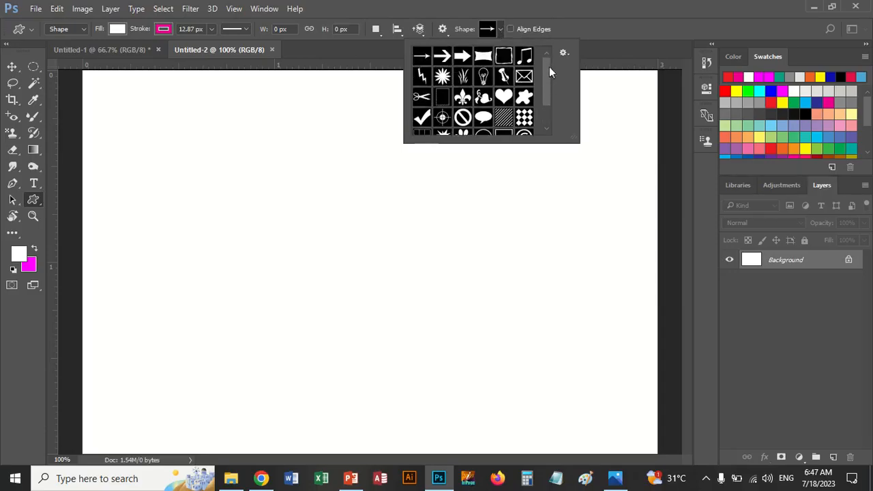
click(564, 53)
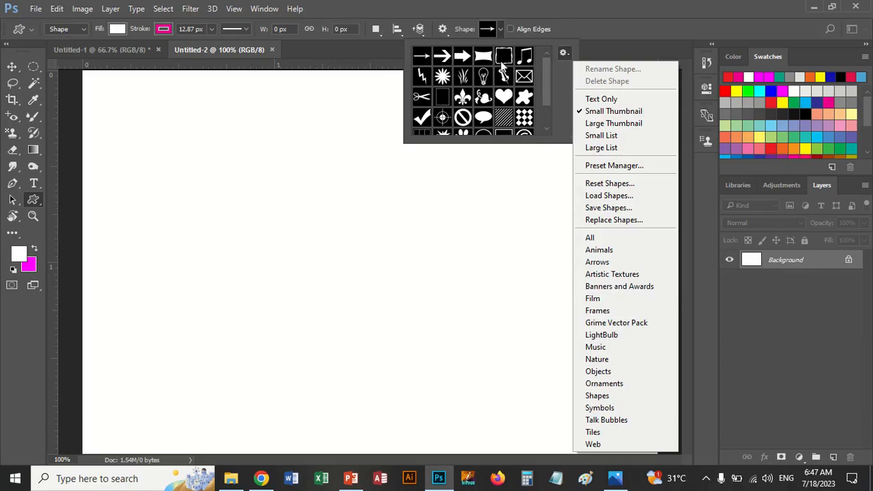
click(467, 82)
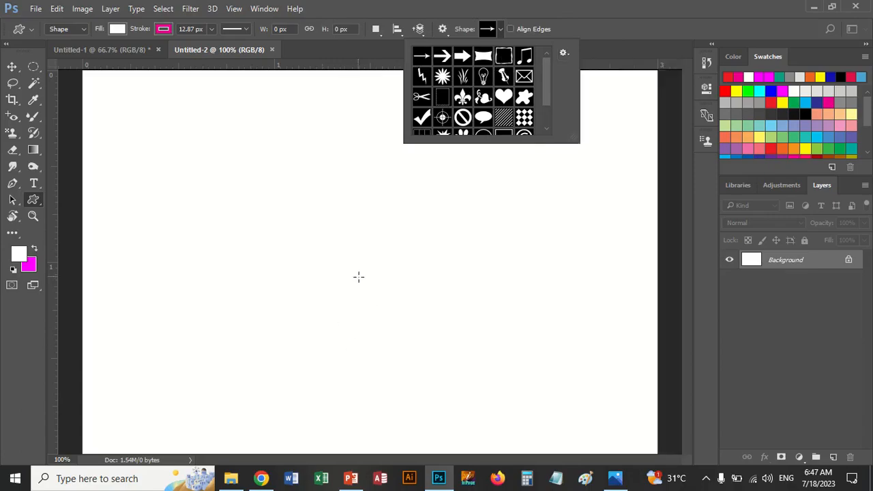
click(462, 78)
Step: Set the foreground color to green, the shape fill to none and the shape stroke to dark green
key(d)
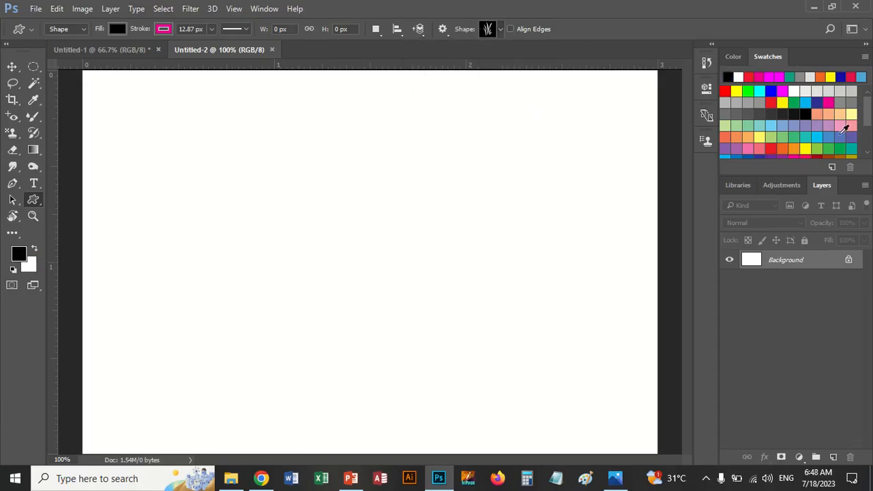
click(840, 149)
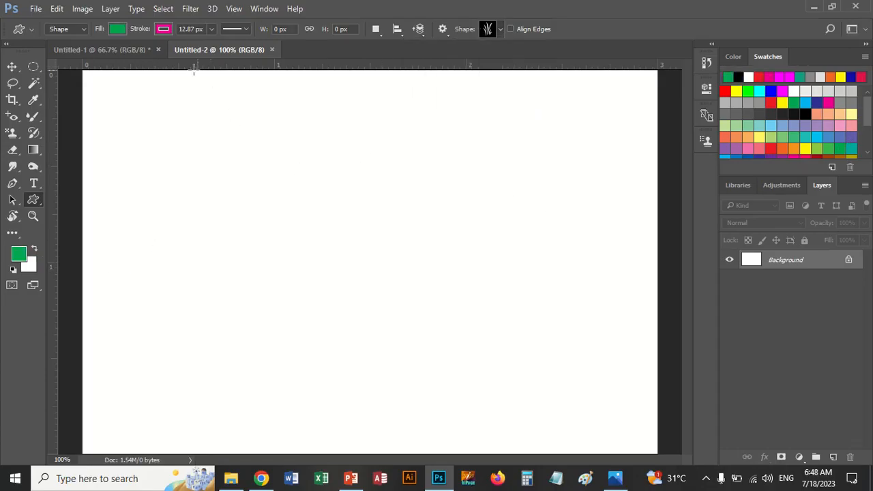
click(162, 30)
click(109, 54)
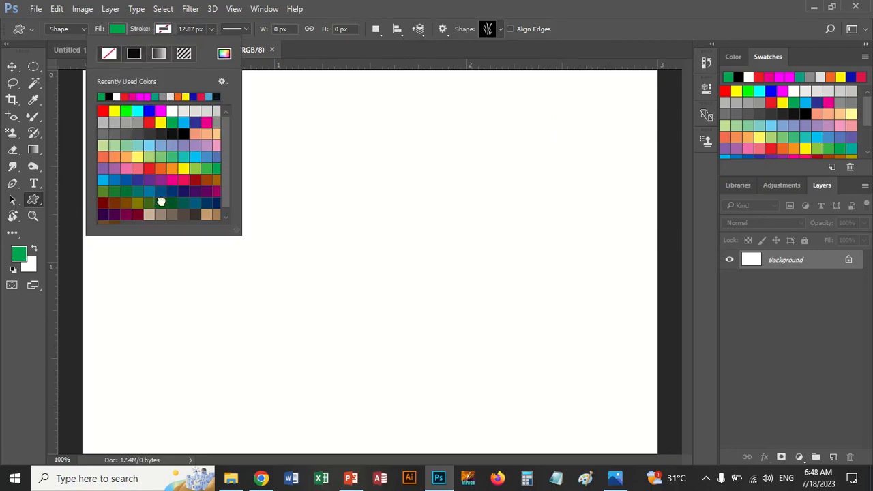
click(161, 199)
click(117, 29)
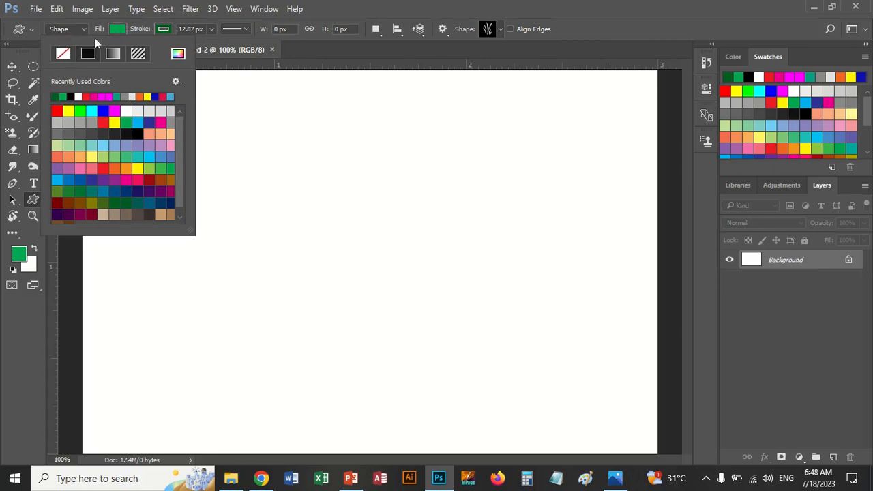
click(63, 54)
click(163, 29)
click(163, 28)
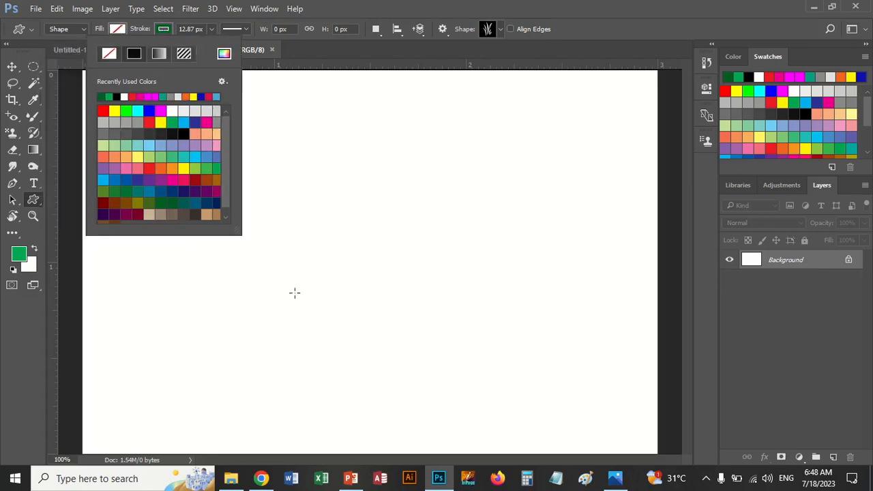
click(317, 275)
Step: Draw three grass tufts side by side, about 34 × 78 px, 28 × 77 px and 35 × 93 px
drag(317, 275, 340, 328)
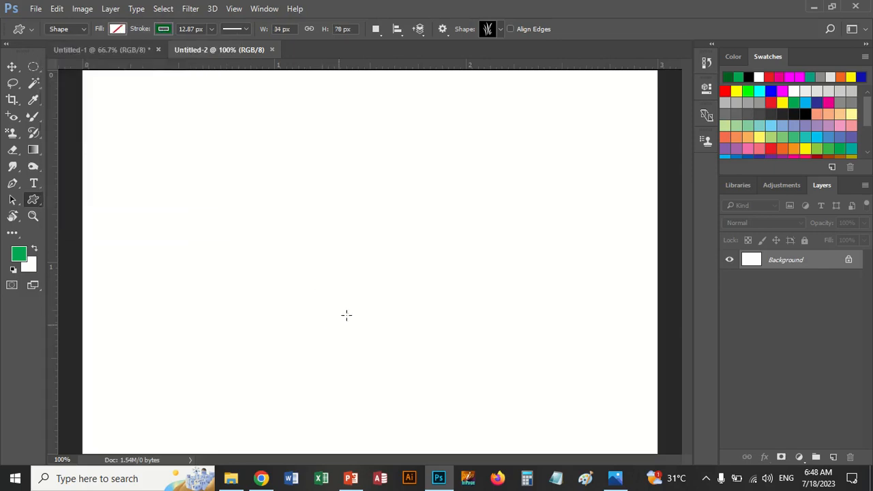
drag(345, 274, 358, 321)
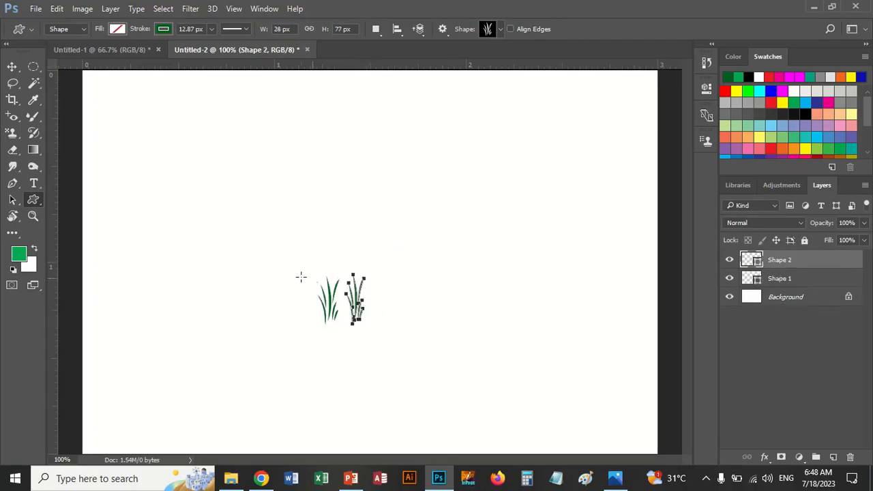
drag(300, 275, 321, 333)
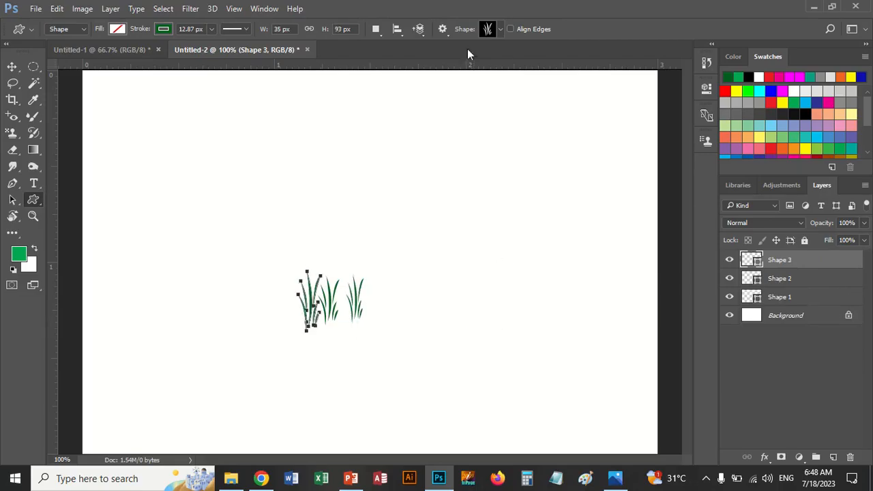
Step: Replace the custom shapes with the Animals set and draw a flying bird about 89 × 97 px above the grass
click(499, 30)
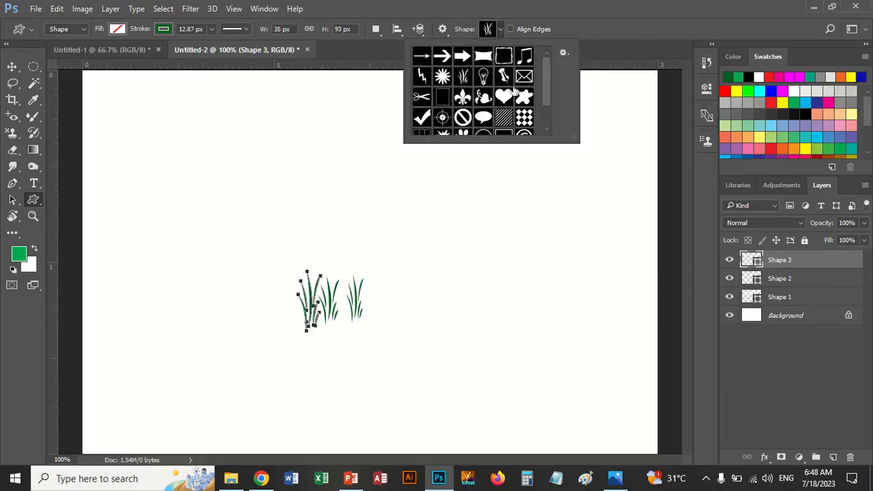
scroll(519, 95, down, 3)
click(564, 53)
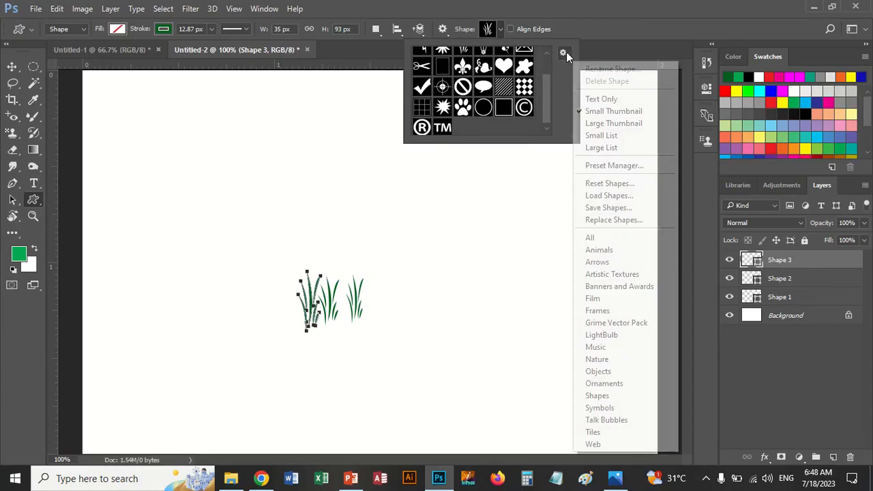
click(619, 251)
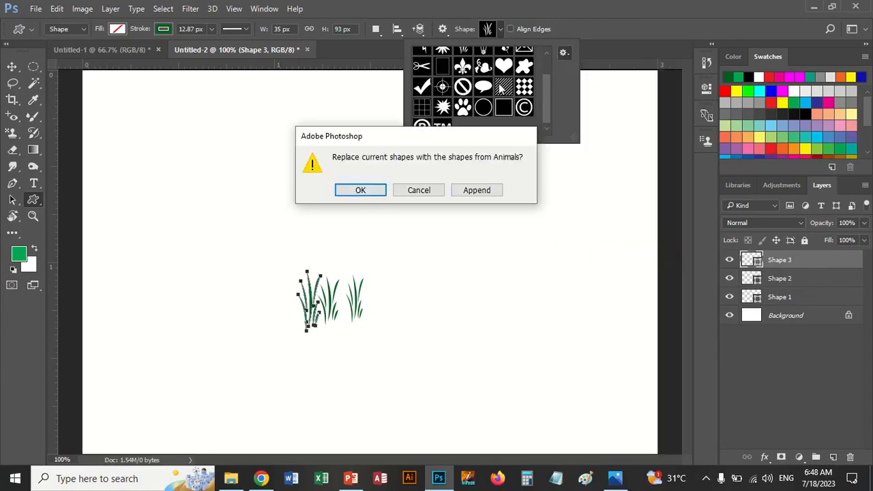
click(360, 190)
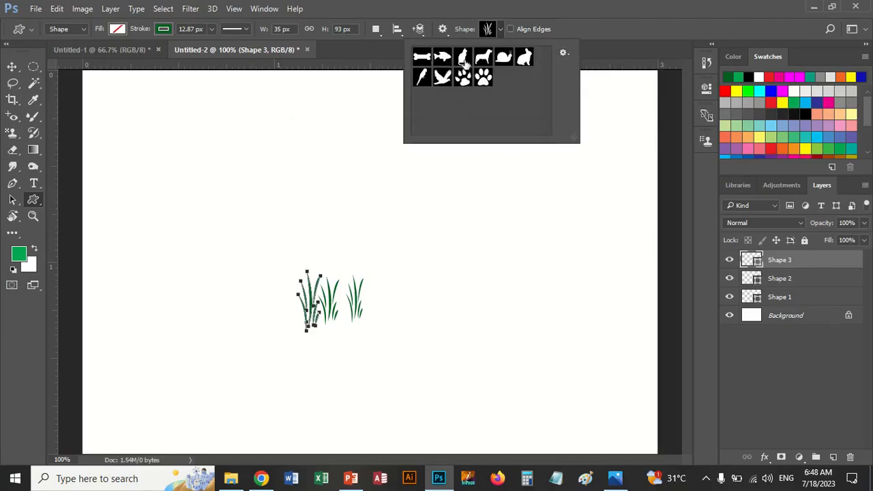
click(442, 77)
drag(303, 231, 364, 287)
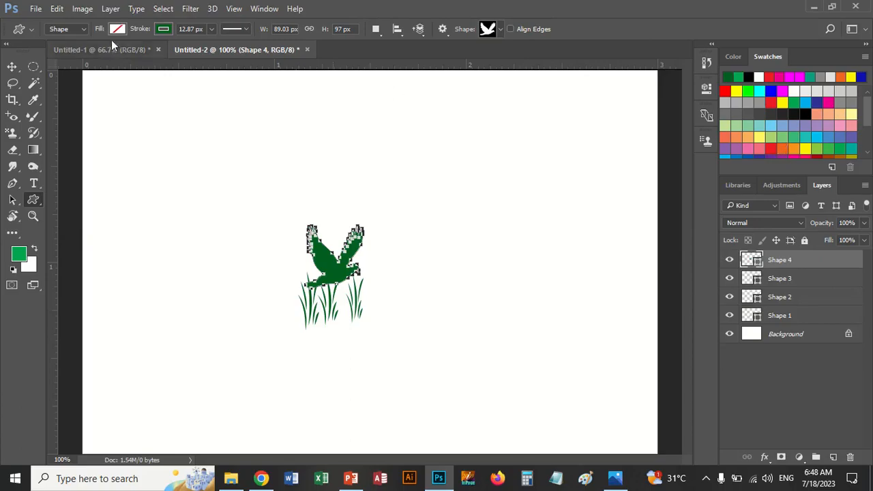
Step: Try a brown, a light red and a pattern stroke on the flying bird
click(163, 29)
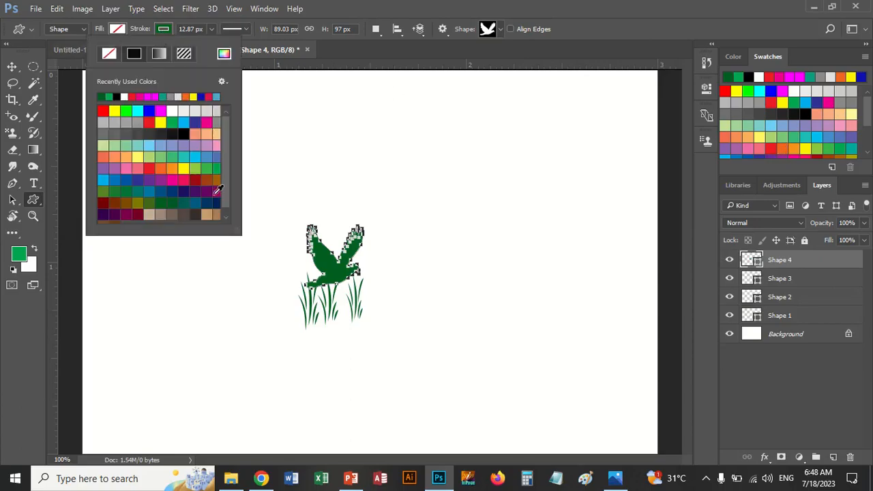
click(126, 204)
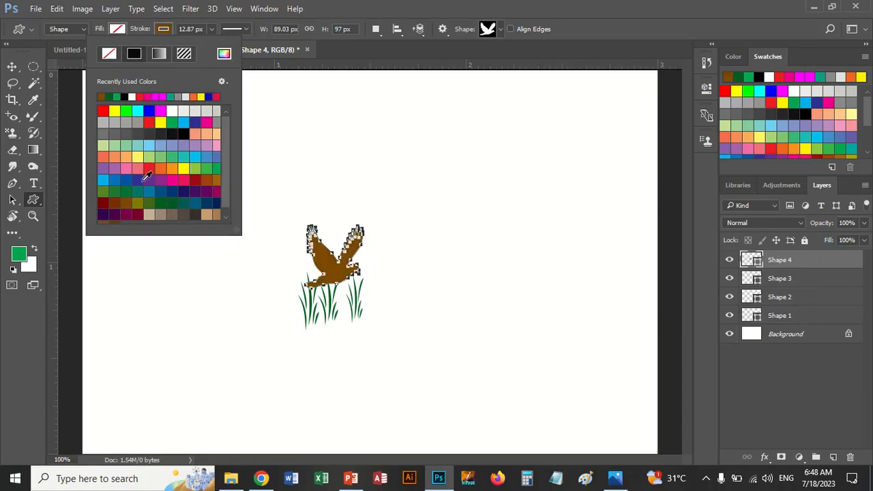
click(137, 169)
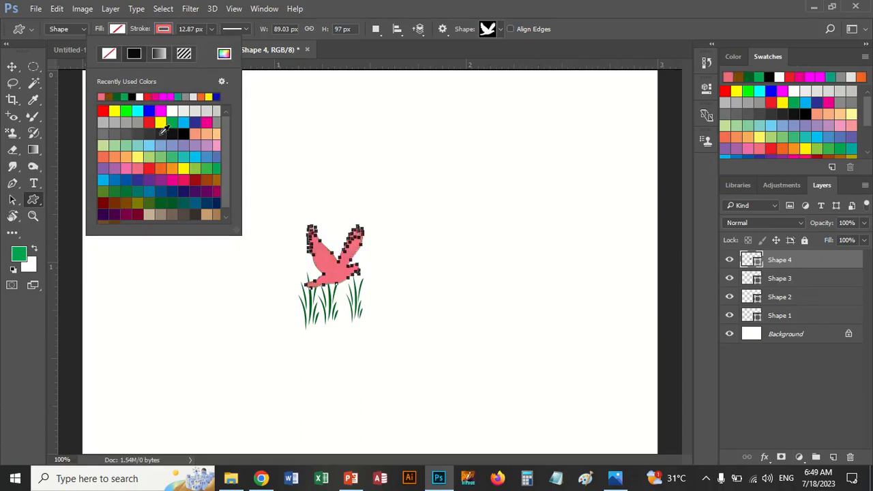
click(185, 55)
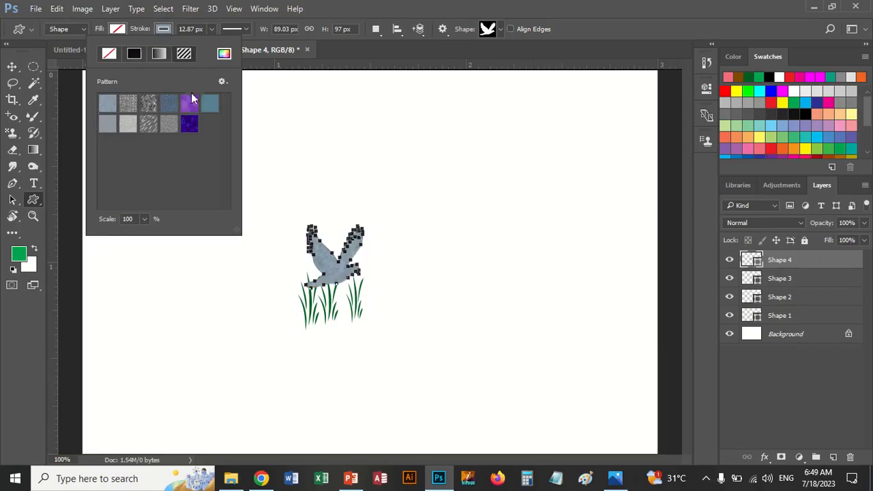
Step: Give the bird a gradient stroke, trying the transparent rainbow preset before applying the full-spectrum rainbow, and activate the Move tool
click(161, 55)
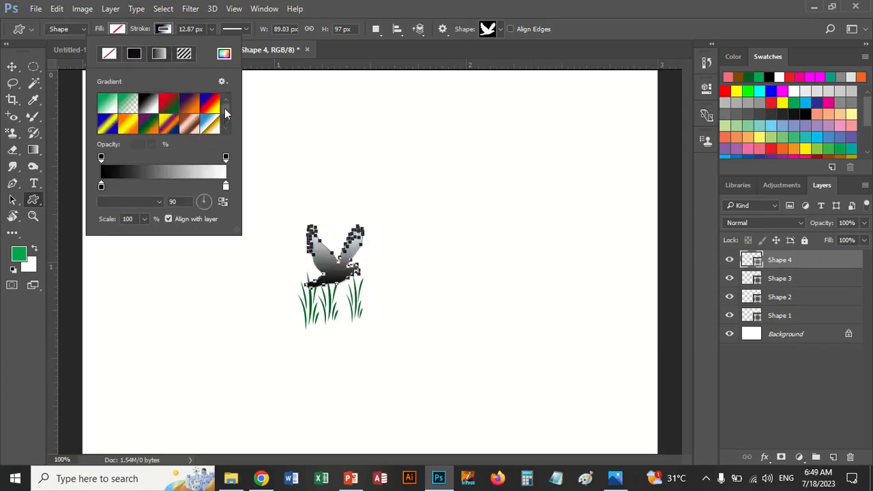
scroll(225, 116, down, 4)
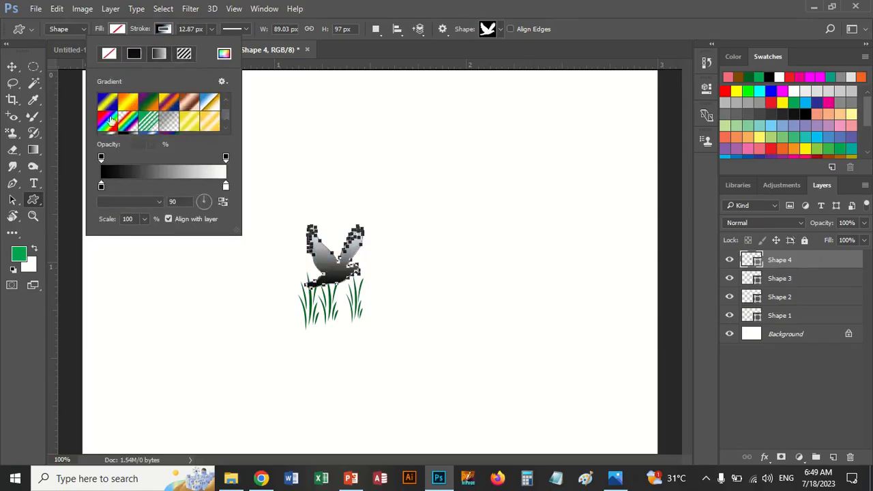
click(128, 122)
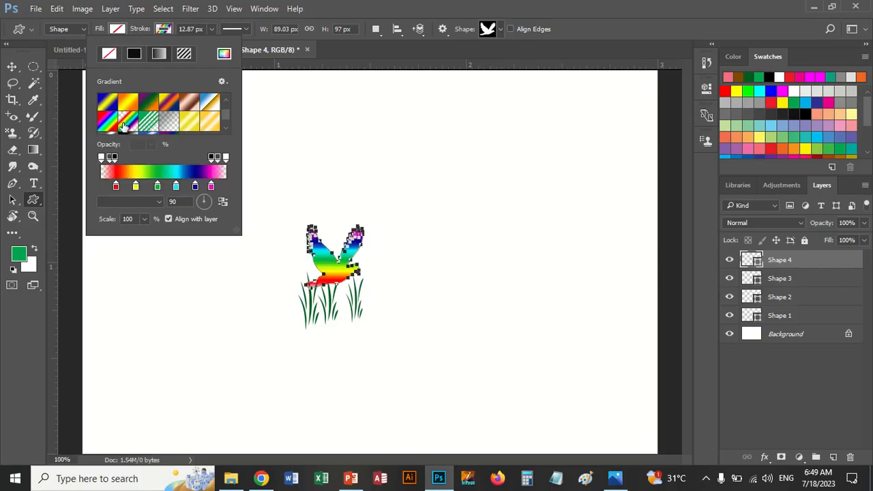
click(107, 121)
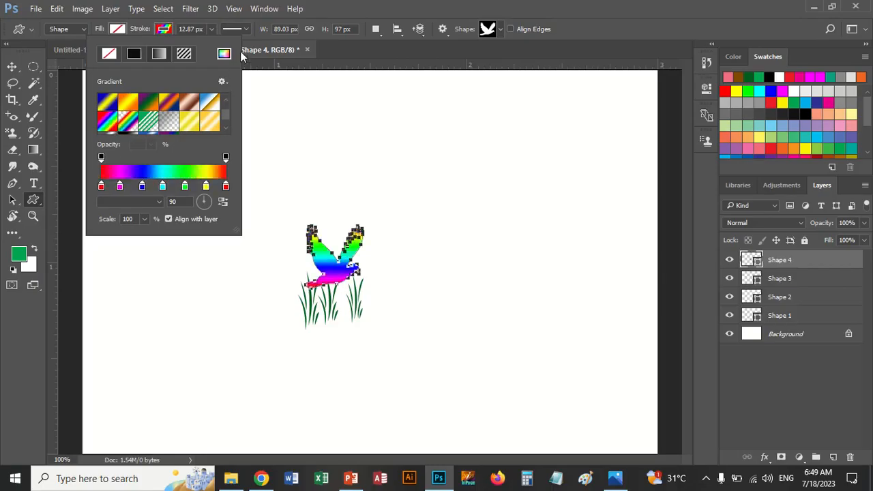
click(247, 29)
click(12, 67)
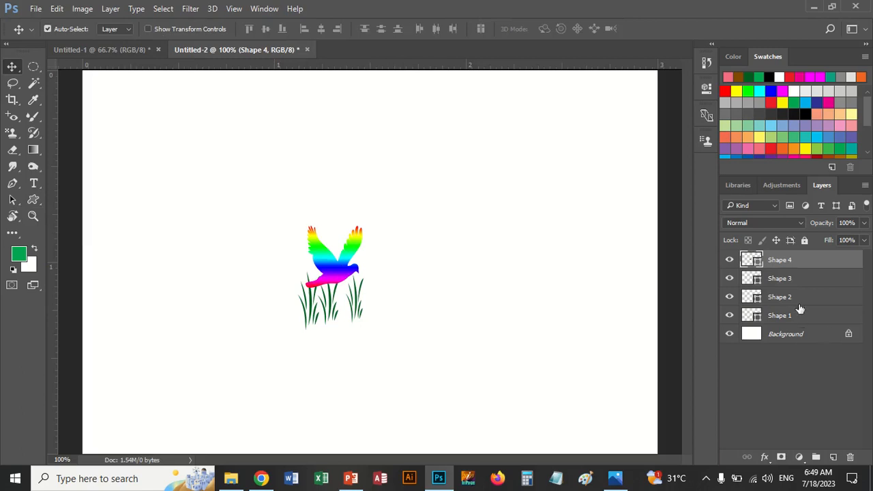
Step: Toggle the bird layer's visibility off and on, and move Shape 4 below the grass layers, directly above Background
click(730, 261)
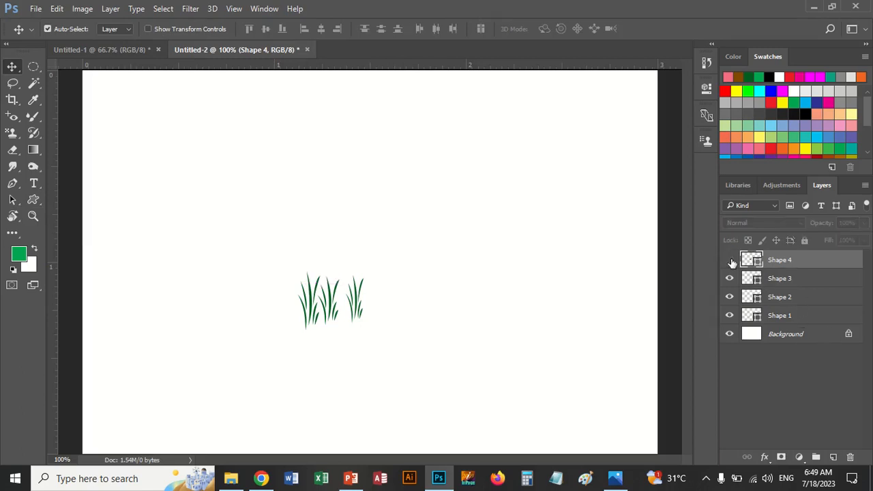
click(730, 261)
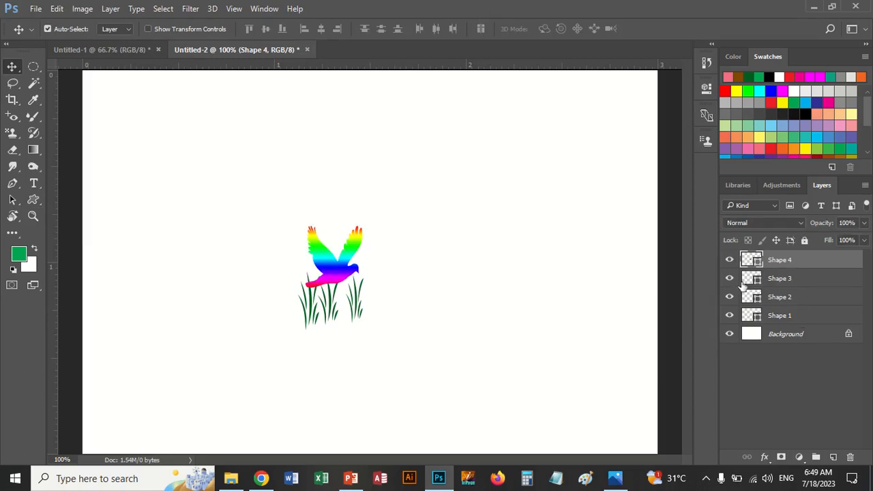
drag(775, 259, 783, 328)
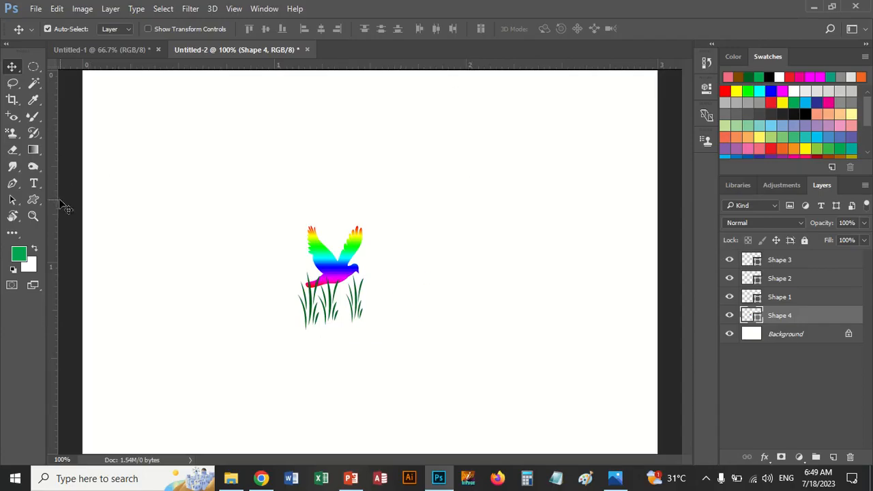
Step: Draw a snail custom shape about 101 × 108 px to the upper right of the bird
click(33, 199)
click(500, 31)
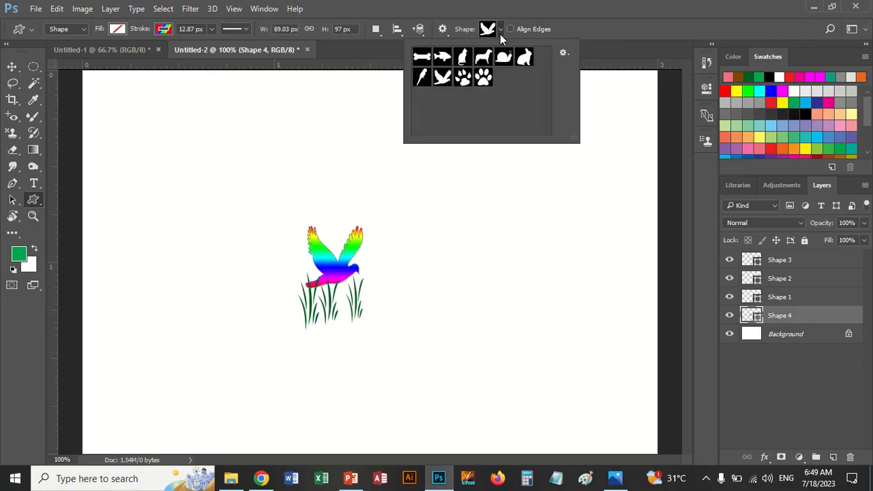
click(504, 57)
click(440, 159)
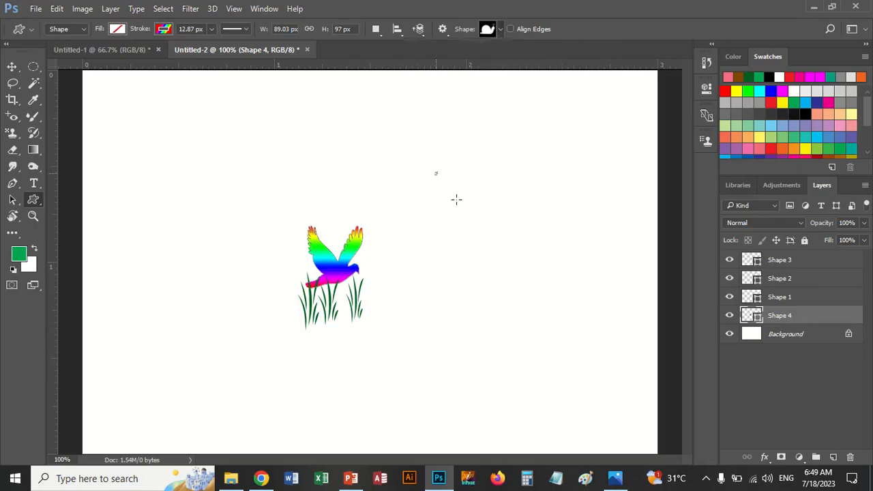
mouse_move(437, 172)
mouse_down()
mouse_move(485, 234)
mouse_move(508, 247)
mouse_move(514, 233)
mouse_up()
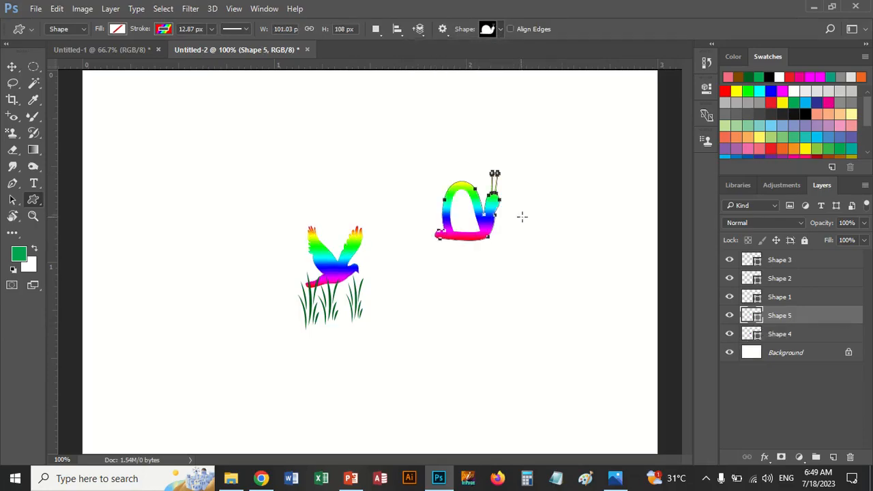
Step: Fill the snail shape with solid green and activate the Move tool
click(116, 30)
click(124, 121)
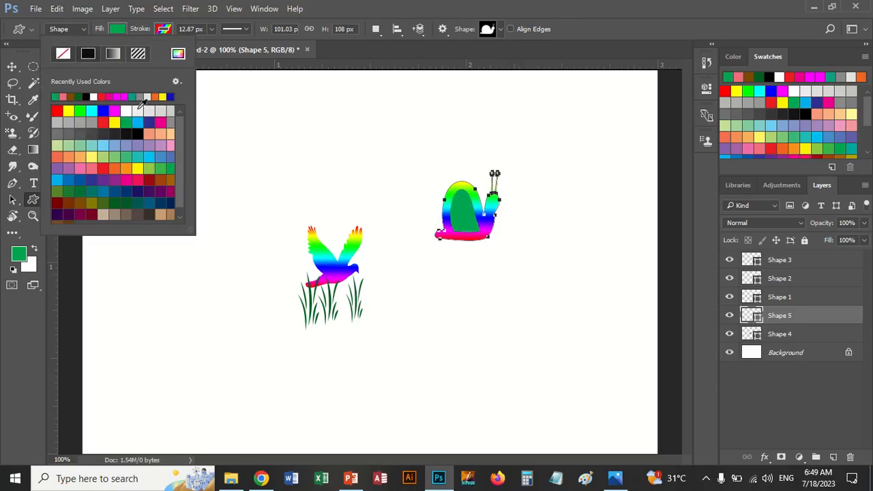
click(205, 41)
click(11, 66)
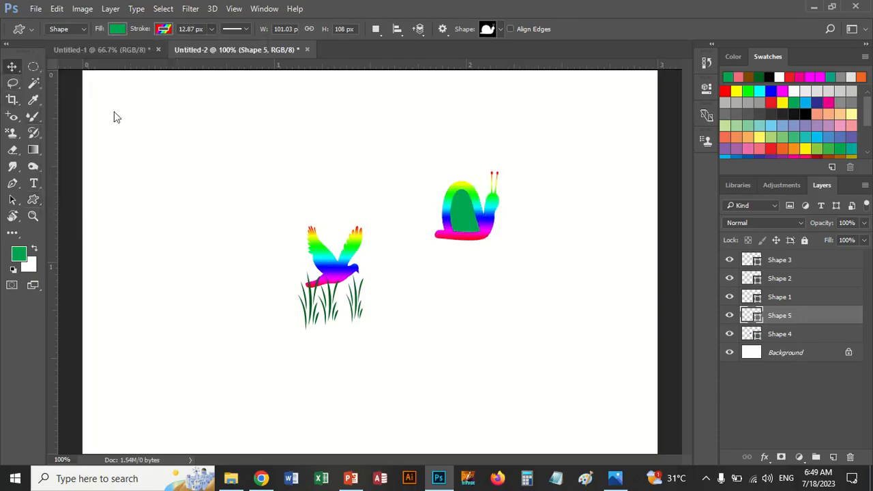
Step: Replace the custom shapes with the All set
click(33, 199)
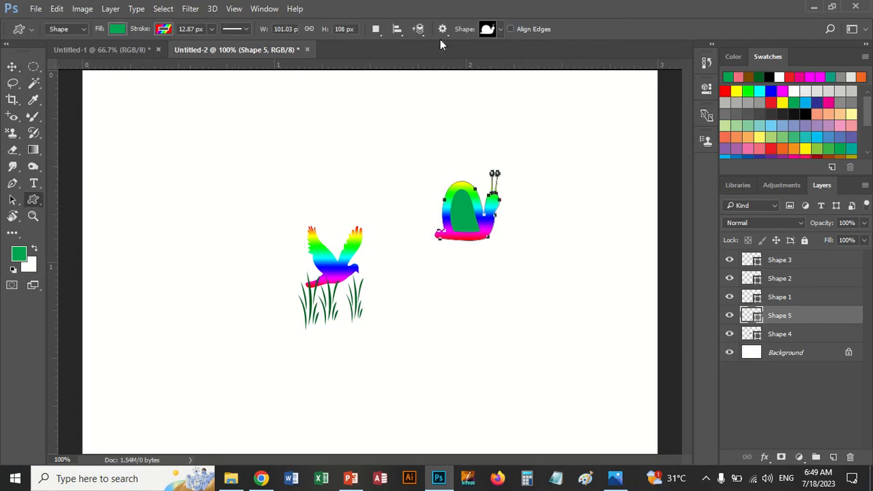
click(500, 29)
click(563, 52)
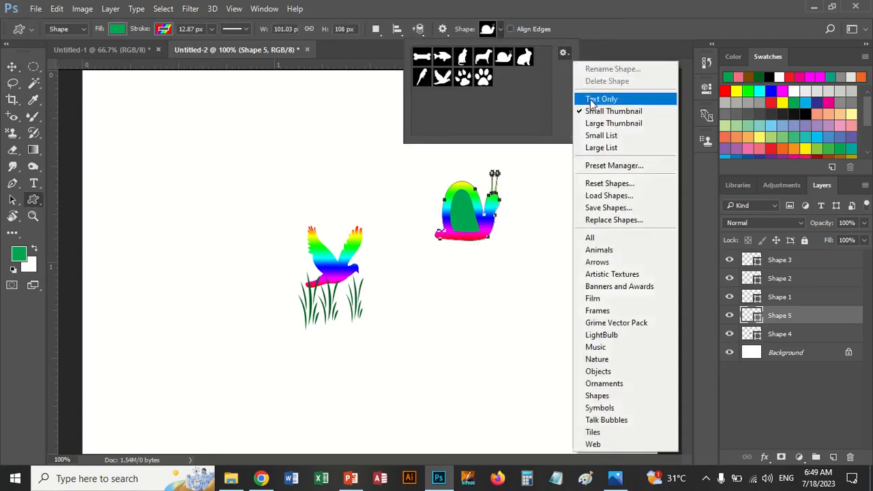
click(599, 238)
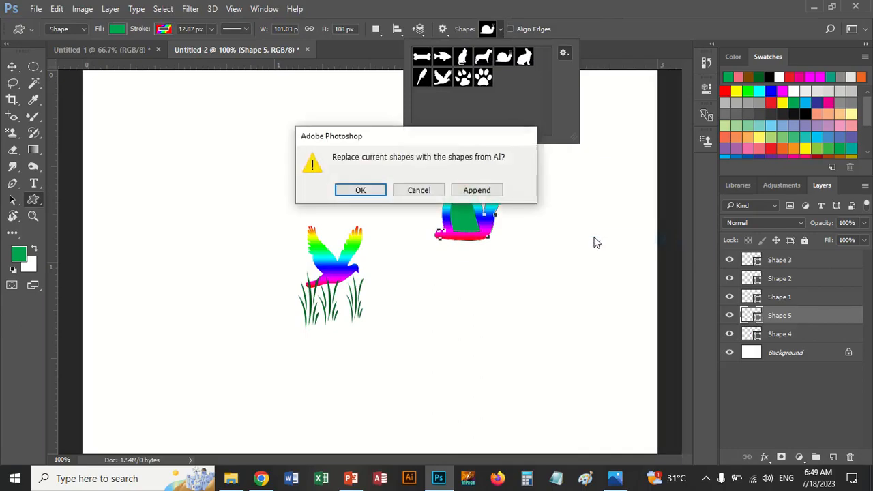
click(358, 190)
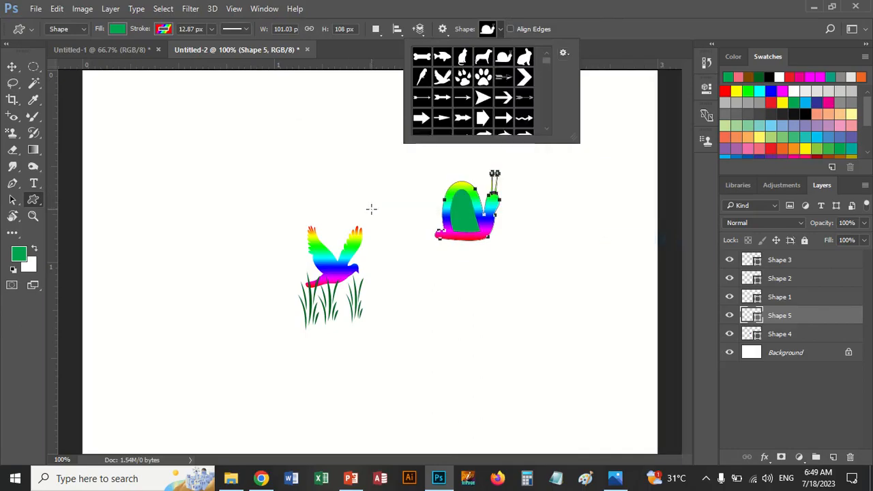
Step: Choose the solid crown with the rounded top and draw it about 73 × 102 px above the bird, beside the snail
scroll(526, 84, down, 5)
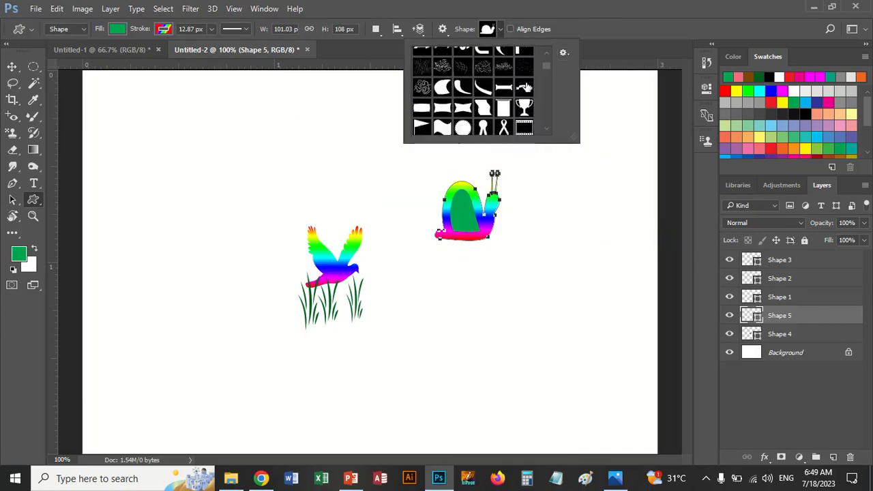
scroll(525, 87, down, 6)
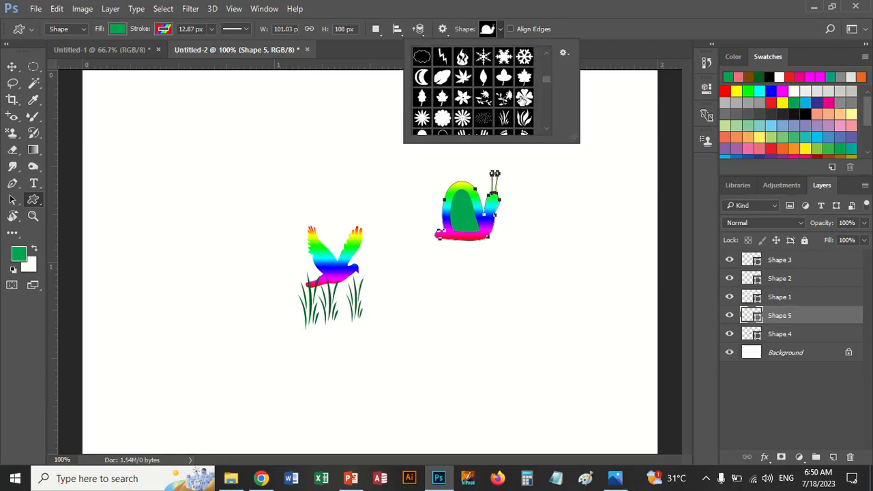
scroll(524, 99, down, 2)
scroll(526, 125, down, 1)
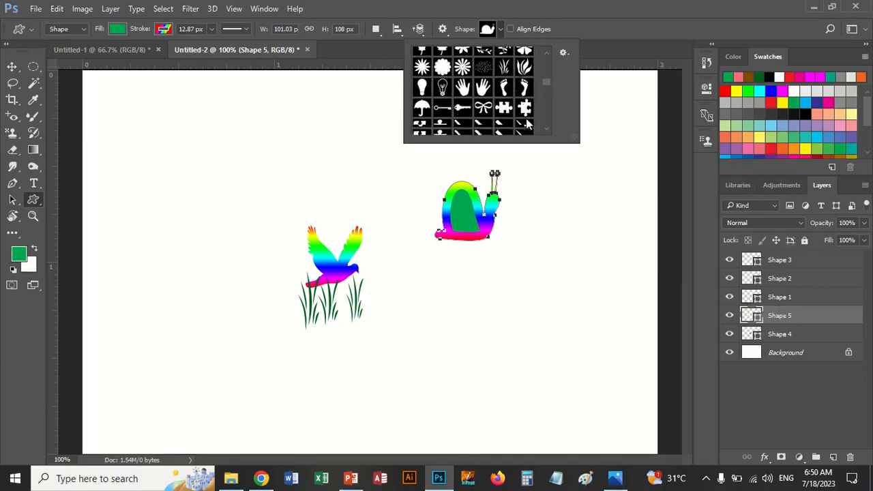
scroll(515, 120, down, 4)
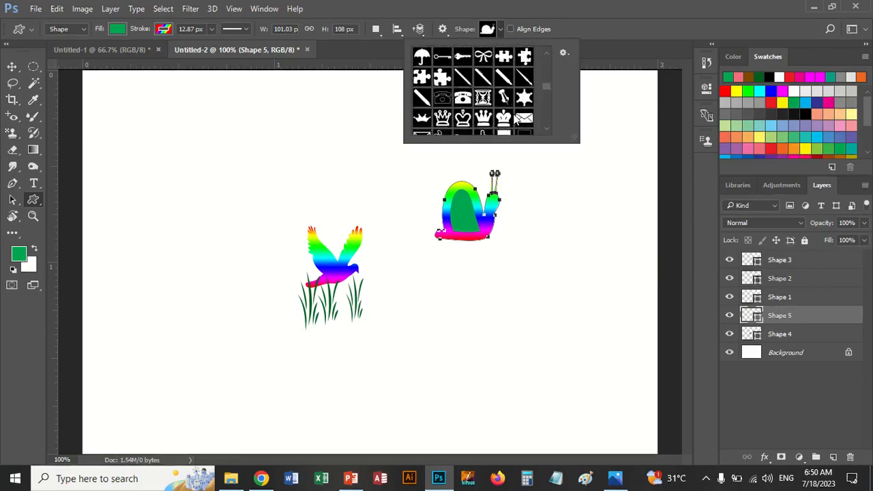
click(503, 87)
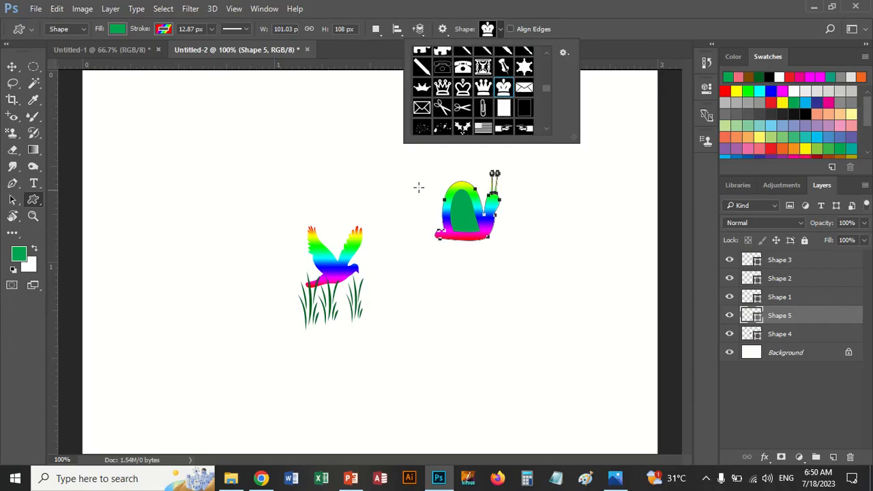
drag(355, 157, 401, 217)
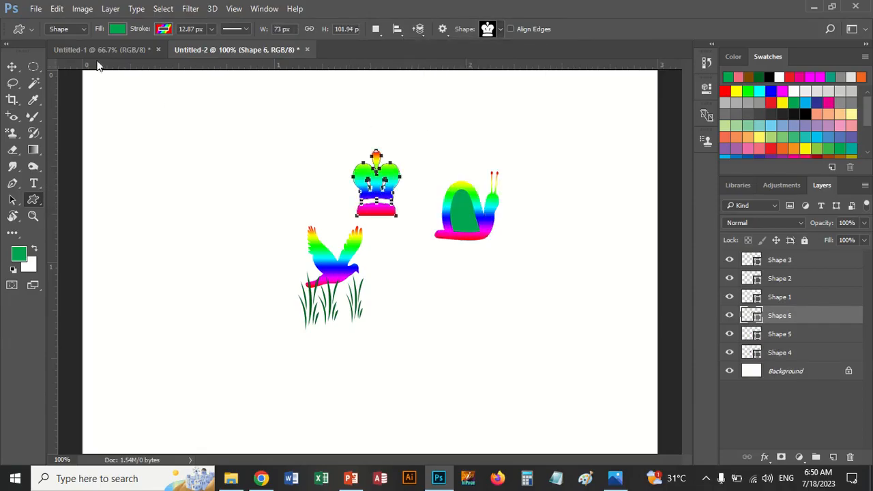
click(13, 66)
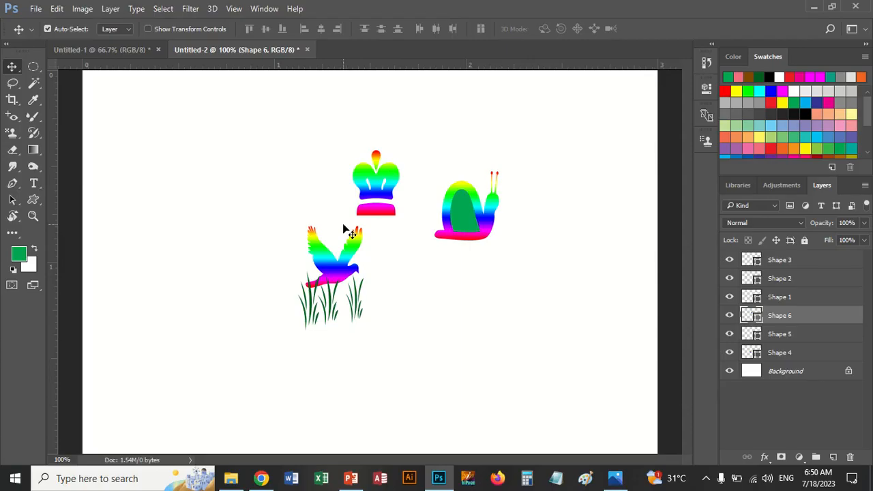
Step: Create a new document from the Photo preset Landscape, 2 x 3, measuring 3 × 2 inches at 300 ppi
click(74, 8)
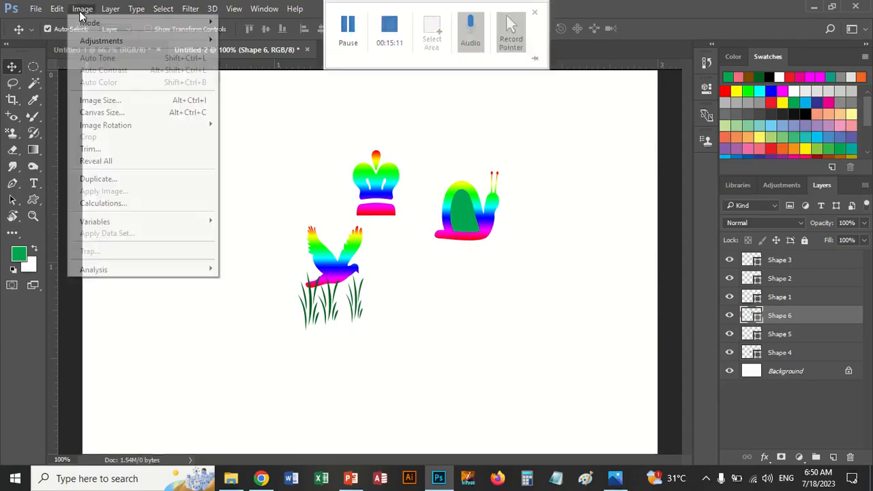
click(36, 8)
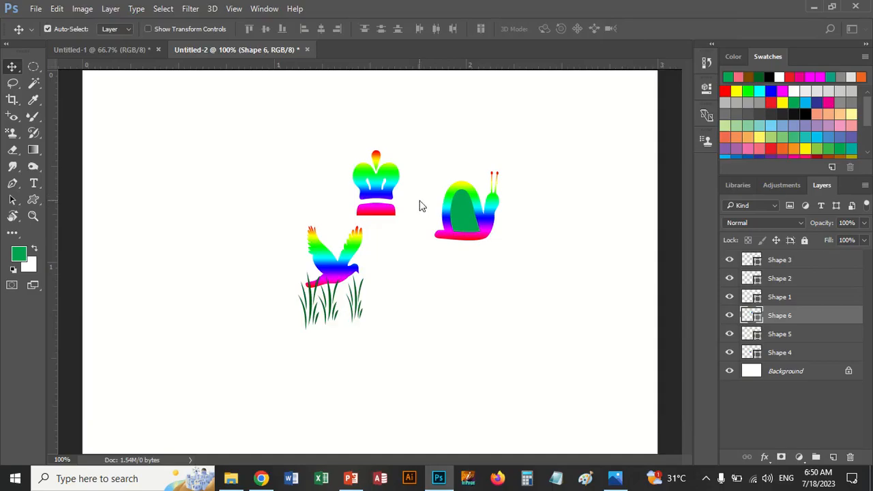
key(ctrl+n)
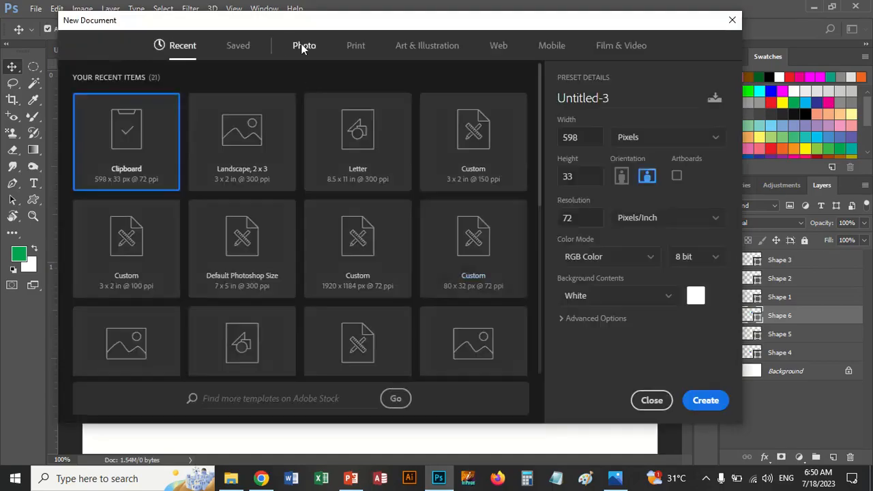
click(304, 48)
click(264, 134)
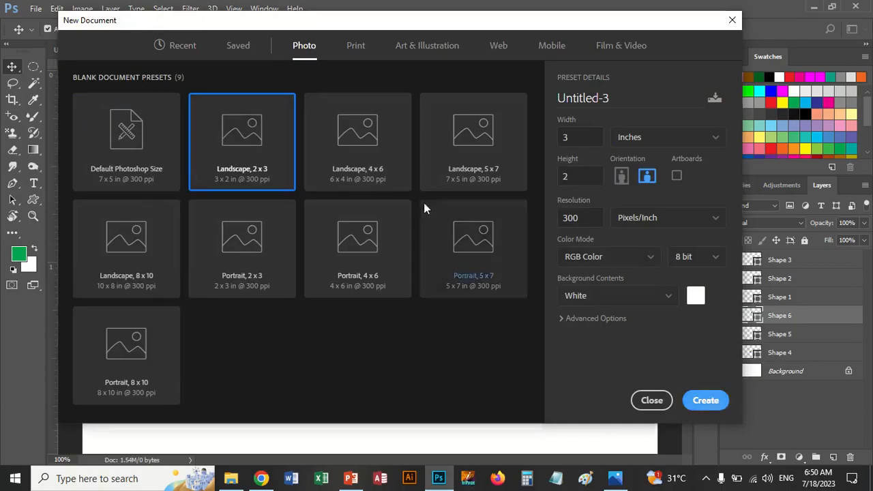
key(Return)
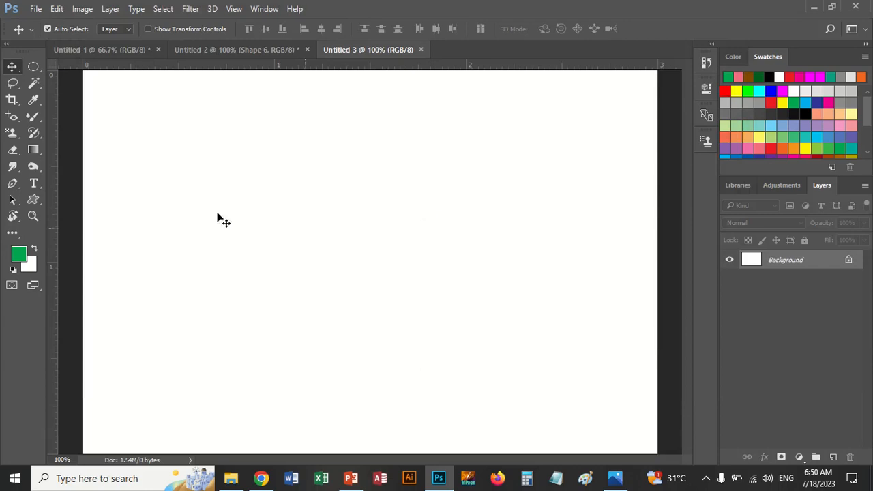
Step: Draw the scattered confetti custom shape about 125 × 117 px near the middle of the blank document
click(34, 201)
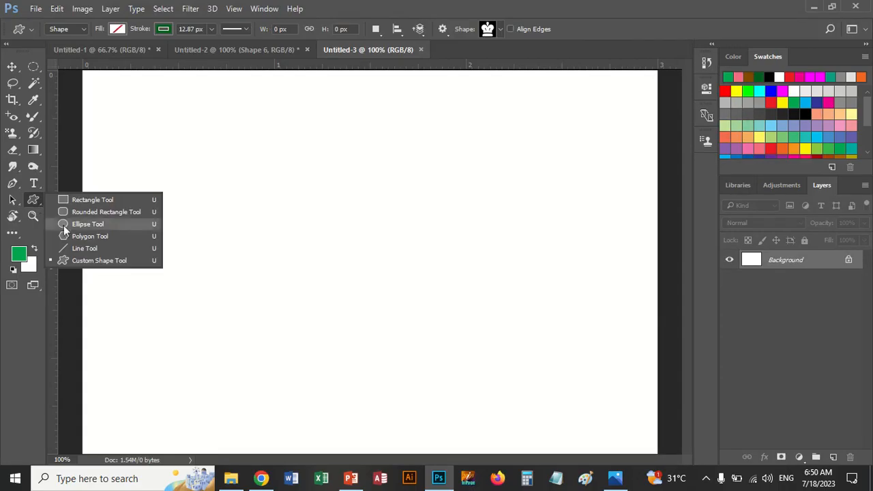
click(88, 261)
click(501, 29)
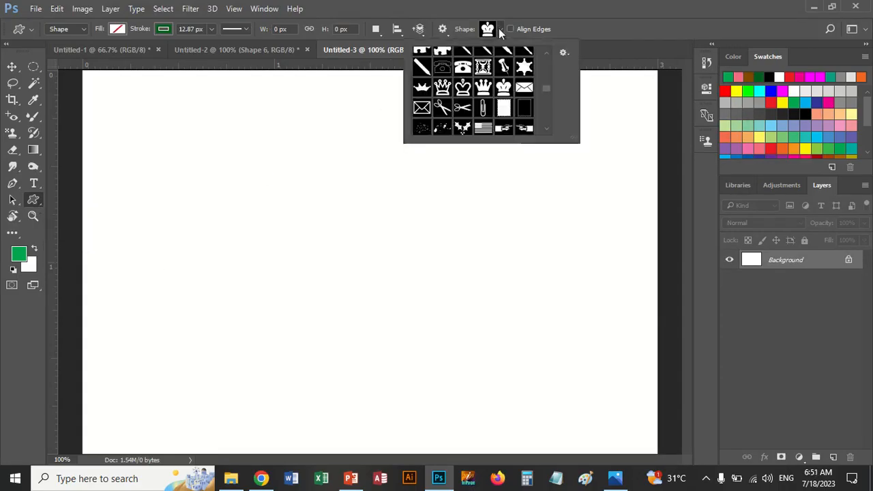
scroll(506, 73, down, 5)
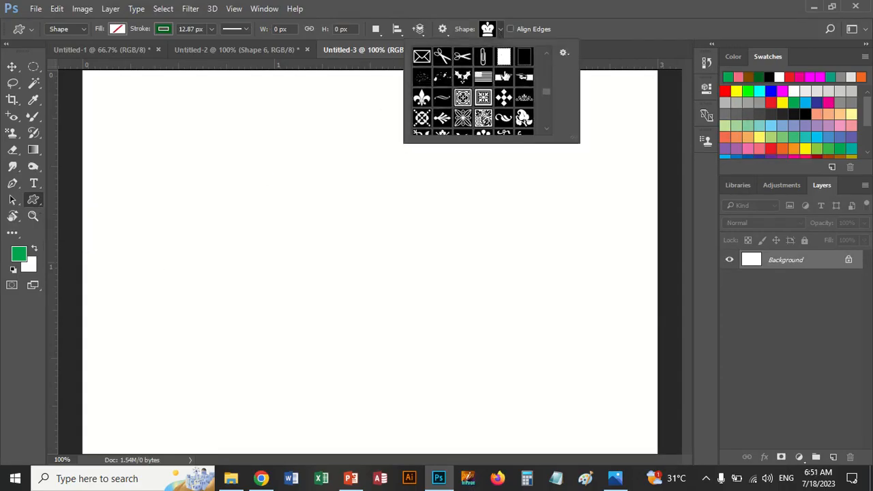
click(423, 78)
drag(358, 209, 442, 285)
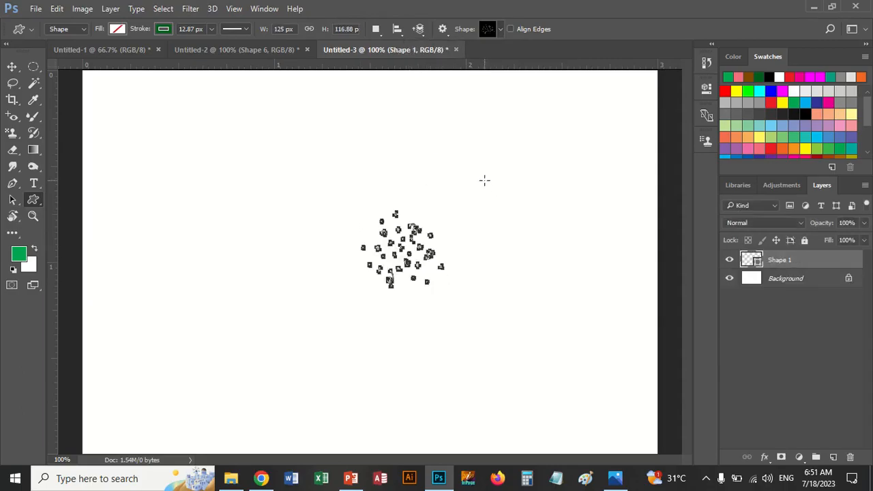
Step: Set the confetti shape's stroke colour to magenta and activate the Move tool
click(167, 30)
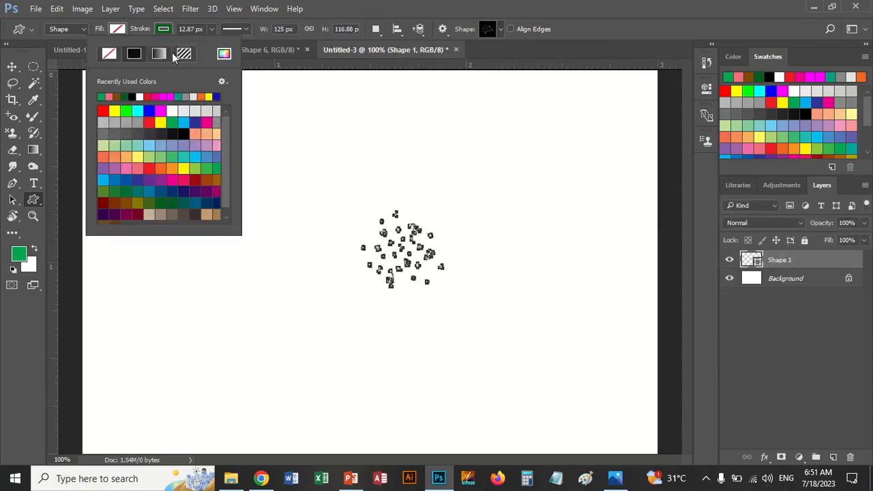
click(162, 97)
key(Escape)
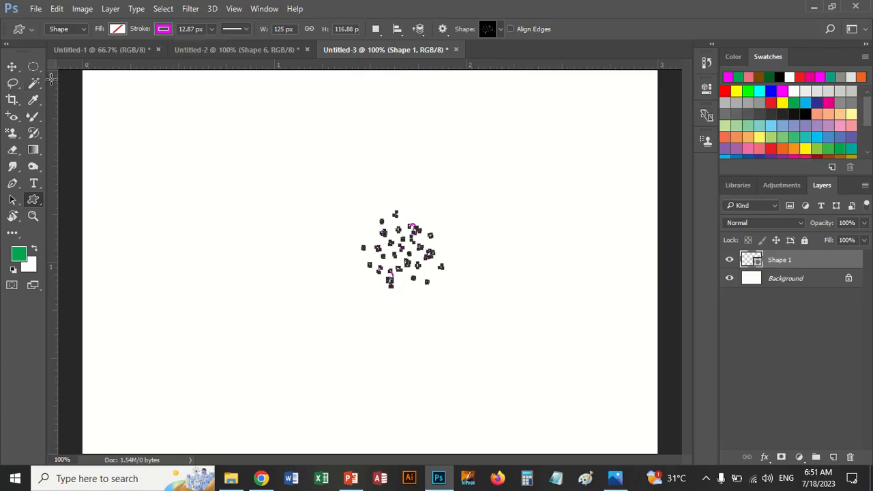
click(12, 66)
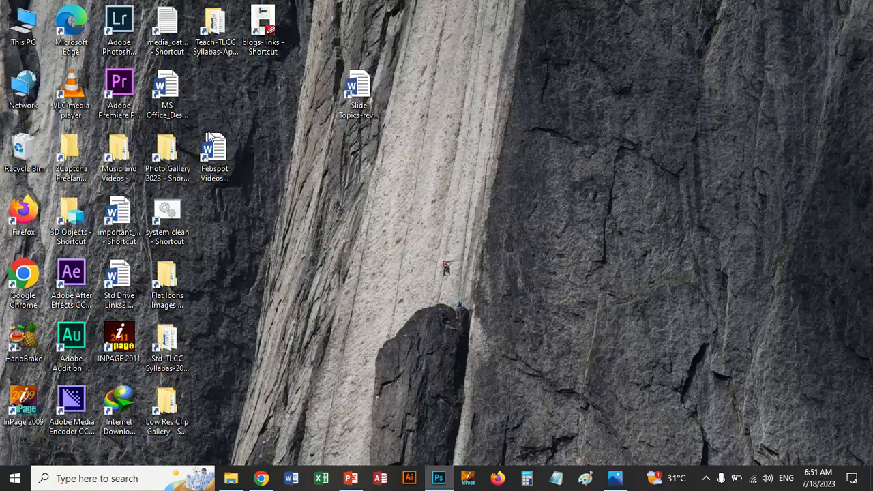
Step: Open the blogs-links PDF from the desktop and look through its pages of blog links
click(263, 27)
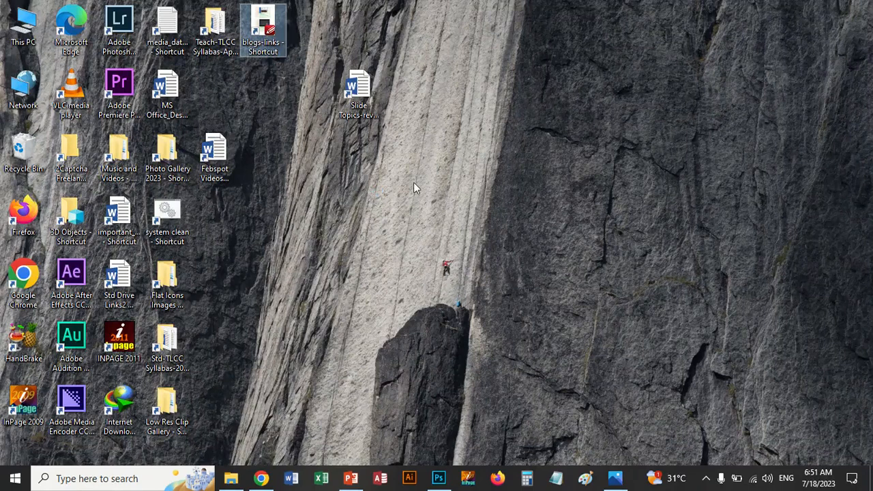
key(Return)
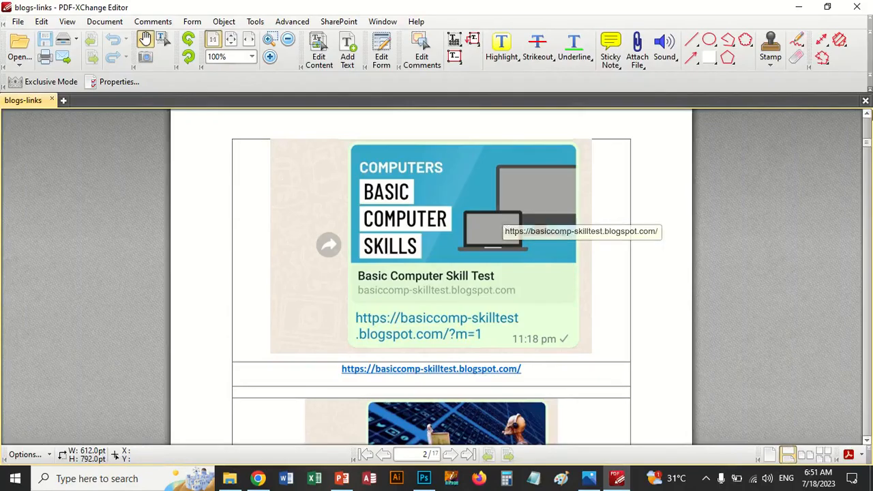
drag(868, 143, 870, 374)
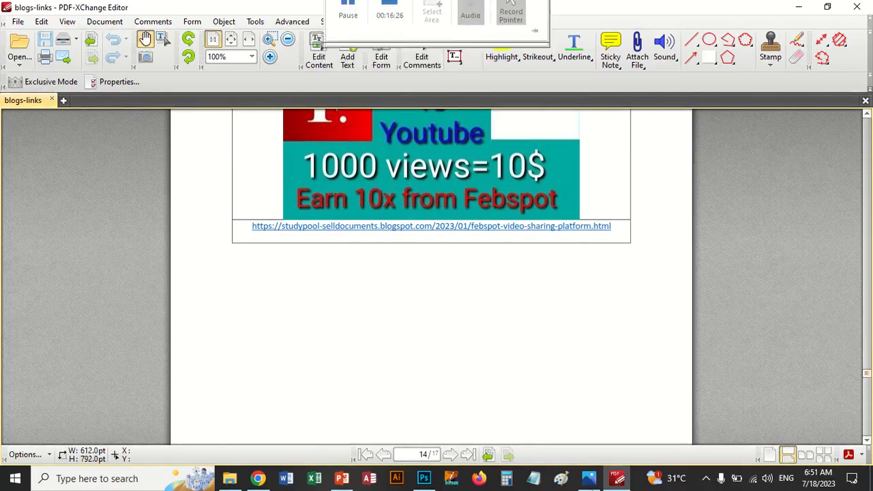
Step: Switch to Chrome and open the TLCC Blogs Links page of the TLCC Video Tutorial Links blog
key(alt+Tab)
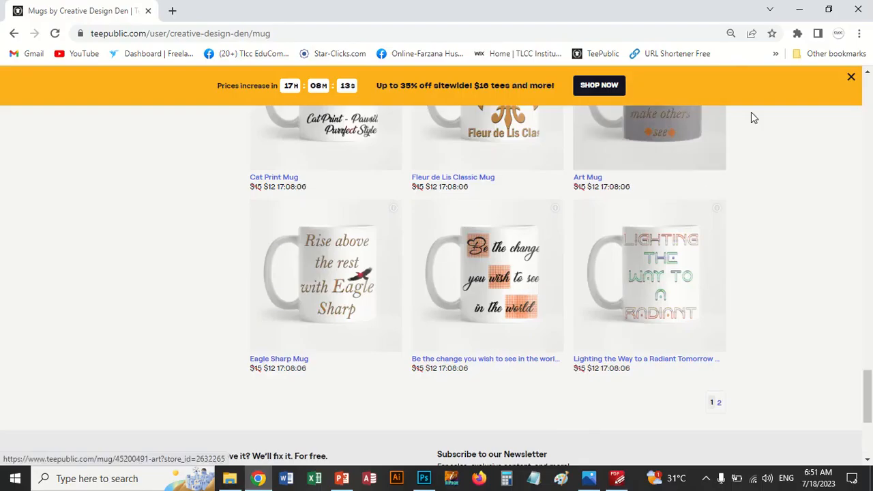
click(816, 52)
click(743, 71)
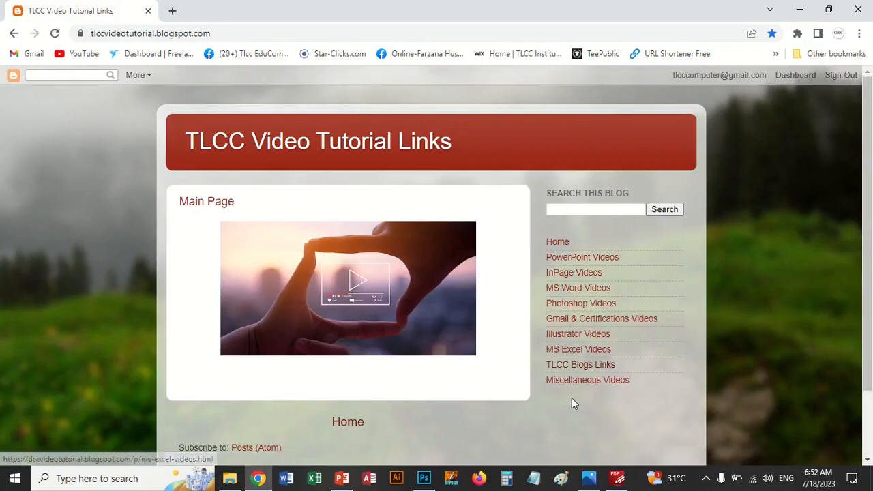
click(595, 367)
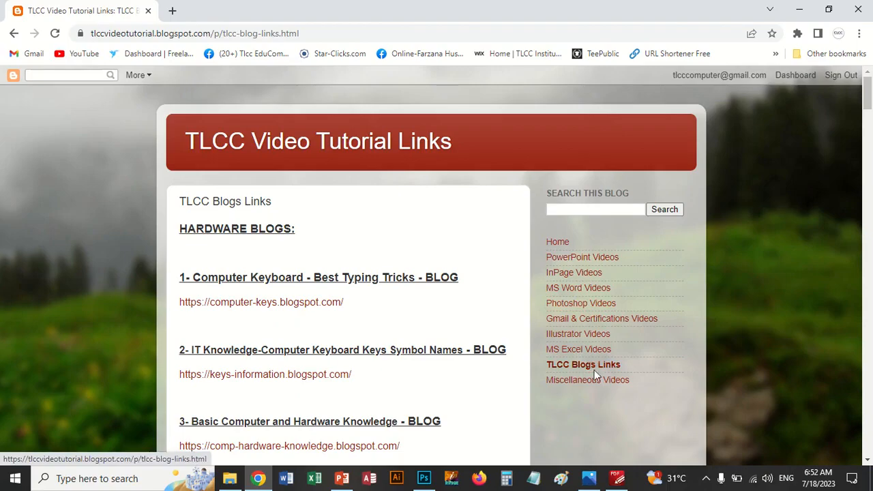
Step: Examine the page's freelancing, certification, YouTube playlist and graphics link sections
scroll(432, 363, down, 10)
scroll(421, 361, down, 15)
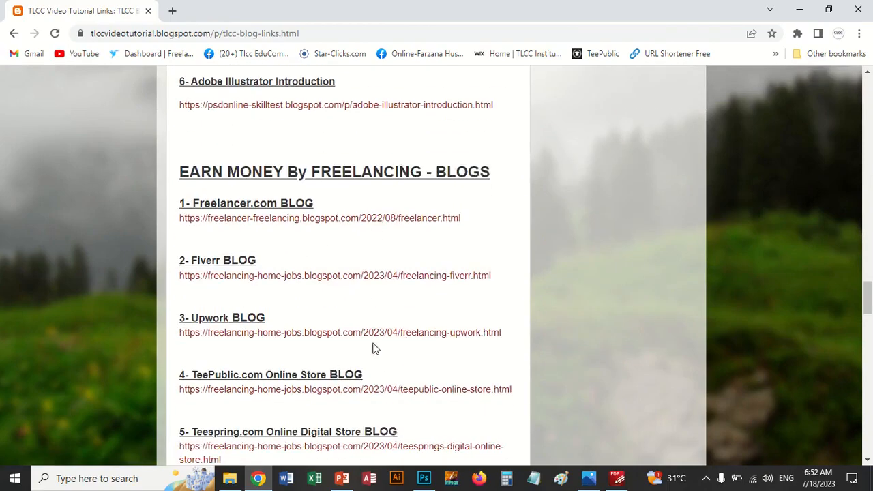
scroll(374, 348, down, 10)
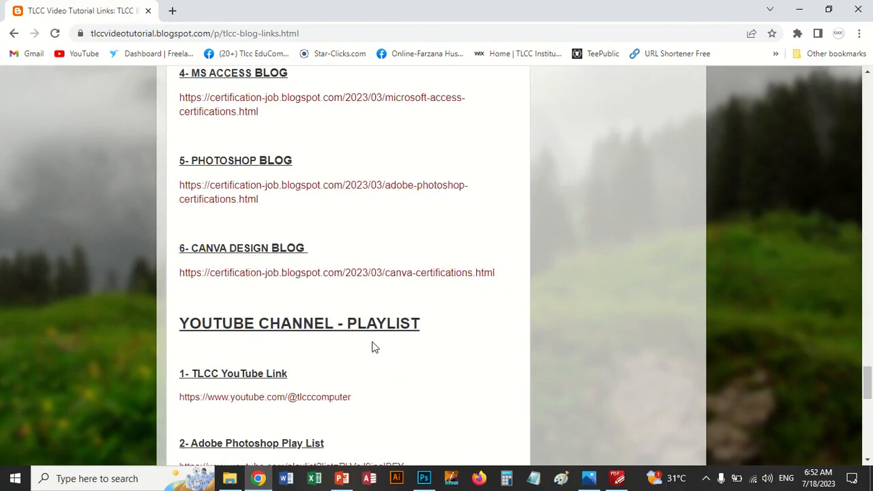
scroll(374, 348, up, 8)
scroll(374, 351, down, 2)
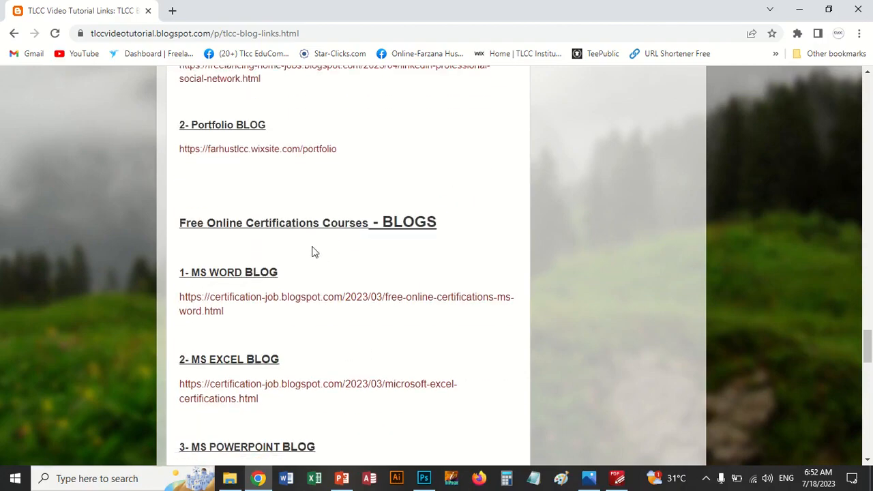
scroll(344, 252, down, 5)
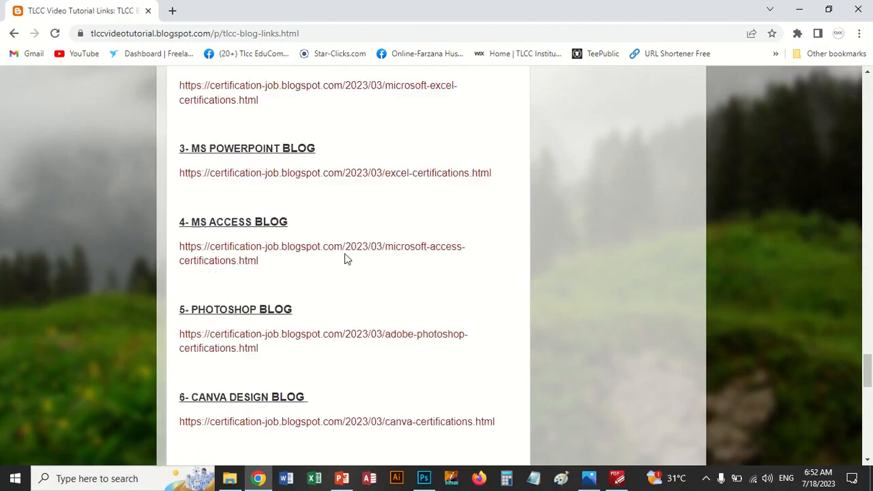
scroll(345, 261, down, 4)
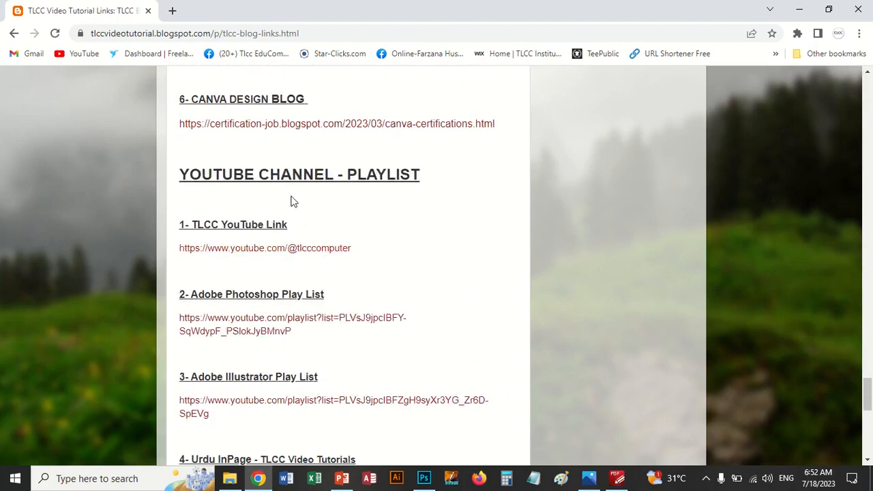
scroll(293, 203, up, 4)
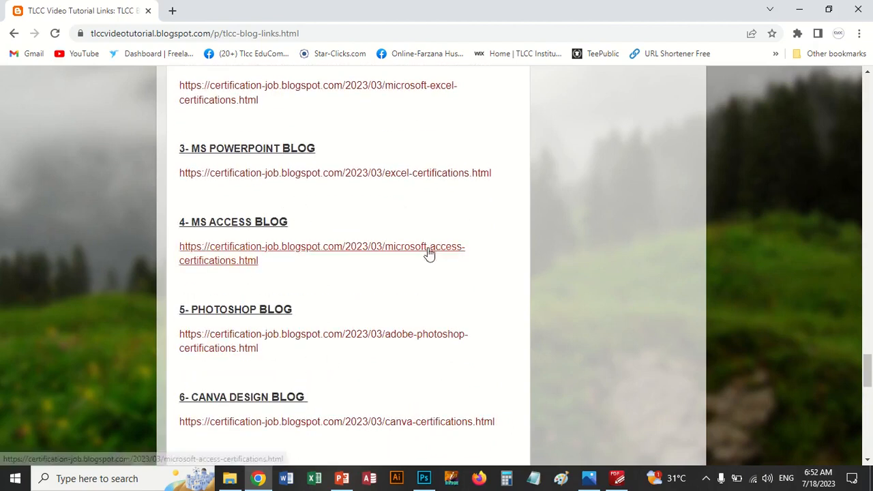
scroll(429, 253, down, 10)
scroll(429, 254, down, 3)
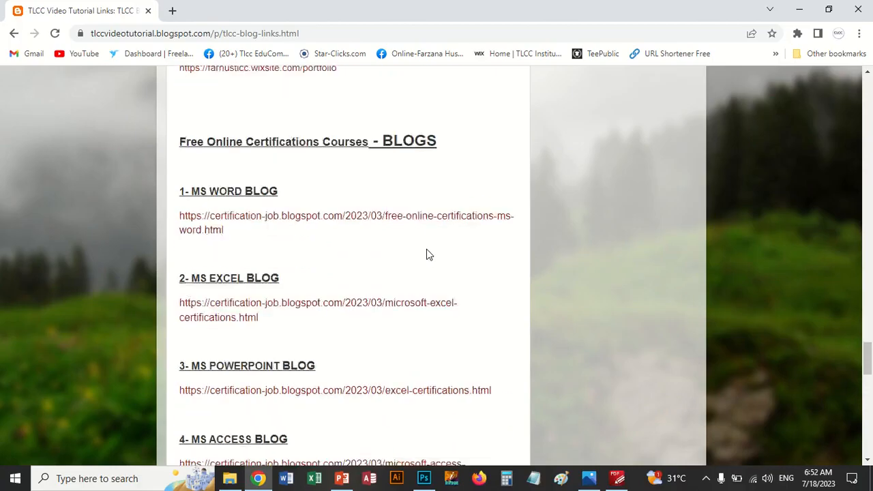
scroll(427, 253, up, 1)
scroll(427, 253, down, 10)
scroll(429, 255, up, 10)
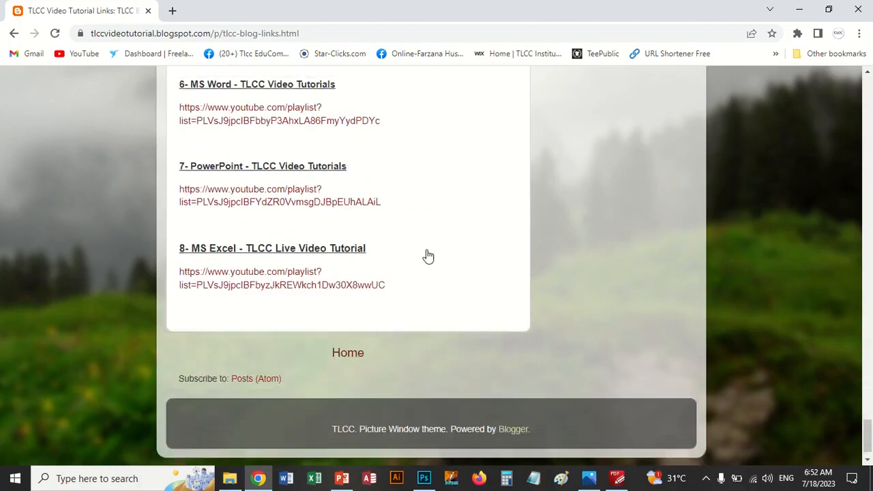
scroll(428, 254, up, 15)
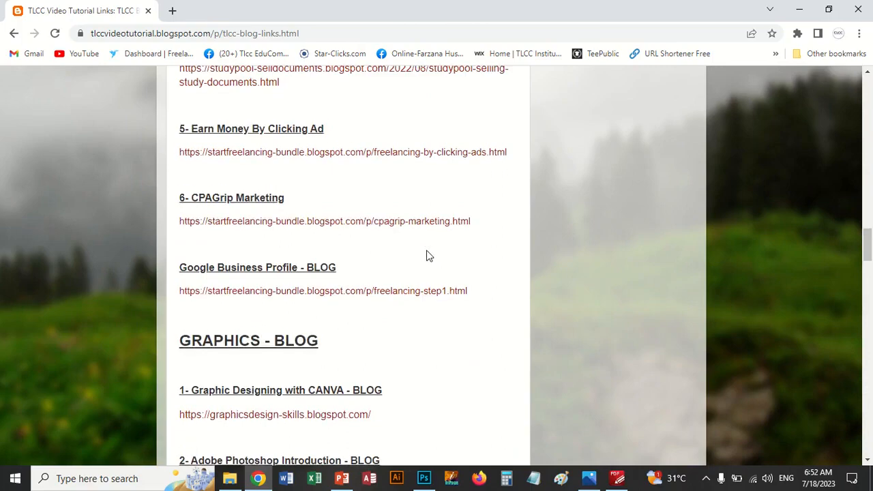
scroll(428, 254, down, 2)
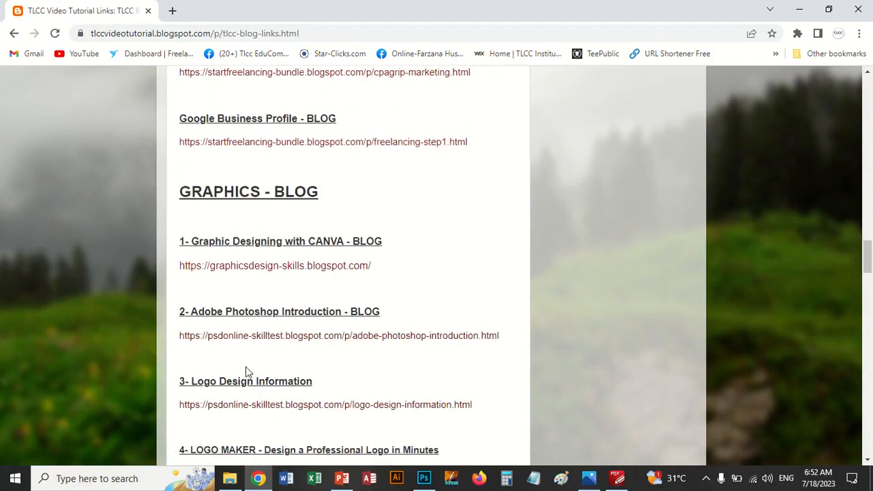
Step: Open the Adobe Photoshop Introduction blog and look through its file format and page dimension sections
click(277, 336)
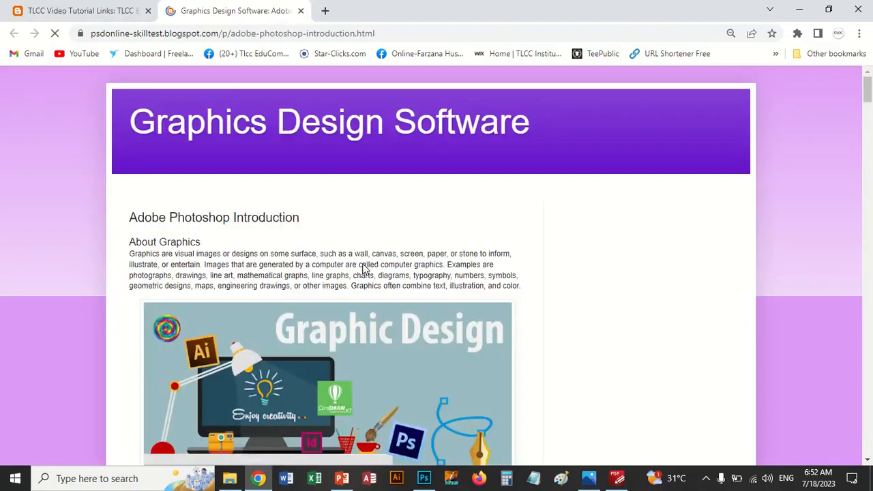
scroll(433, 288, down, 15)
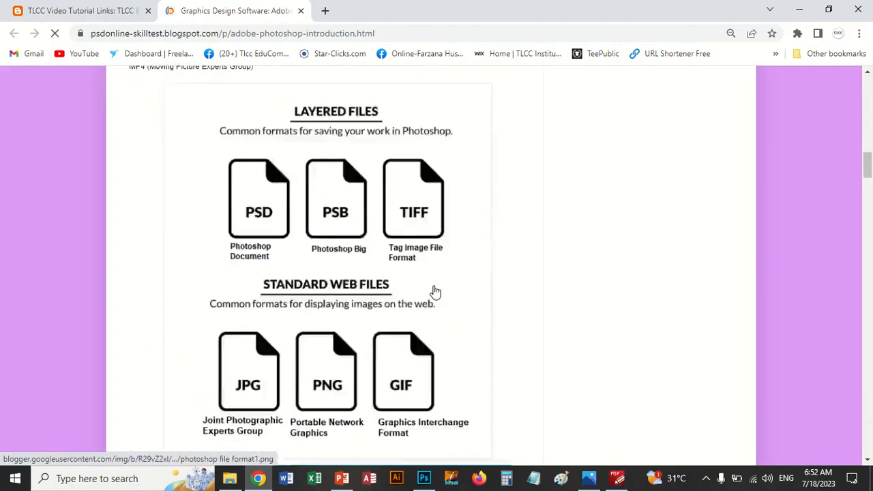
scroll(435, 293, down, 10)
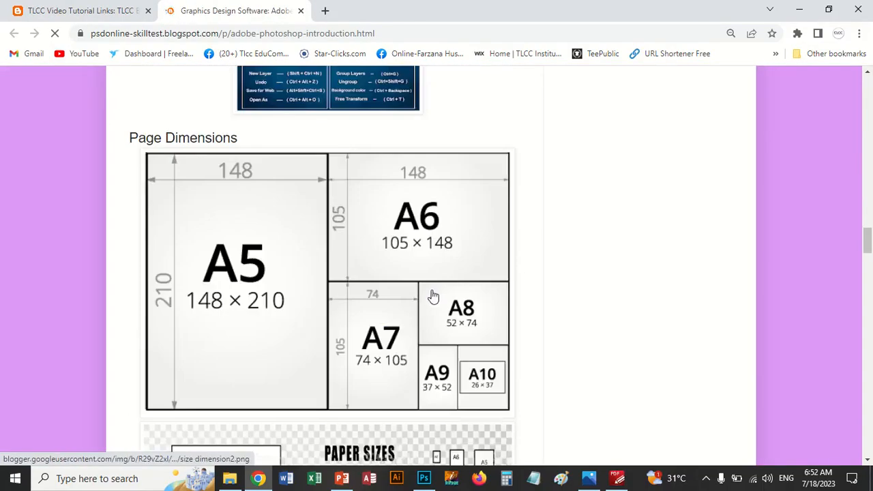
Step: Follow the Free Download Custom Shapes link, leaving YouTube's redirect notice, to the 2500+ Shape Collection page on MediaFire
scroll(433, 297, up, 15)
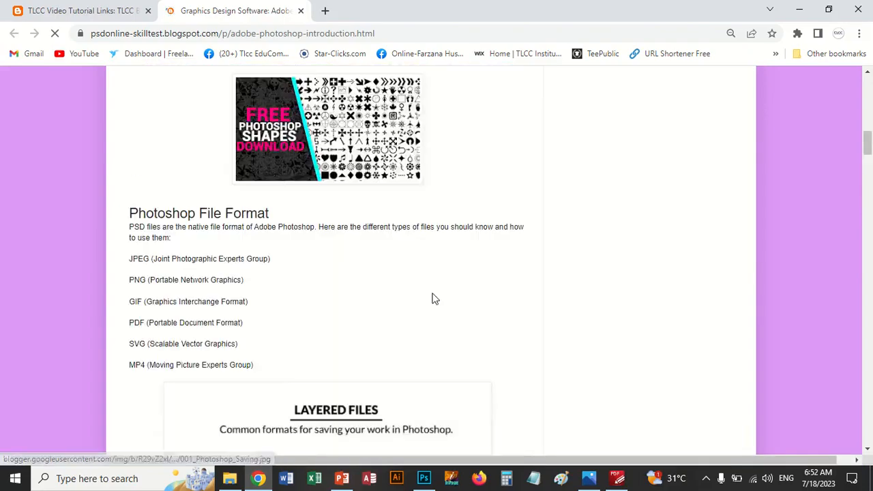
scroll(444, 201, up, 3)
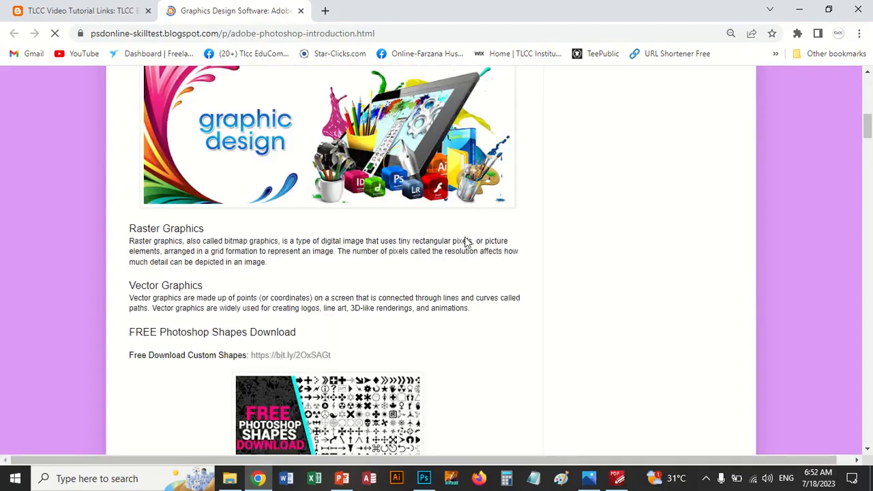
scroll(423, 255, down, 1)
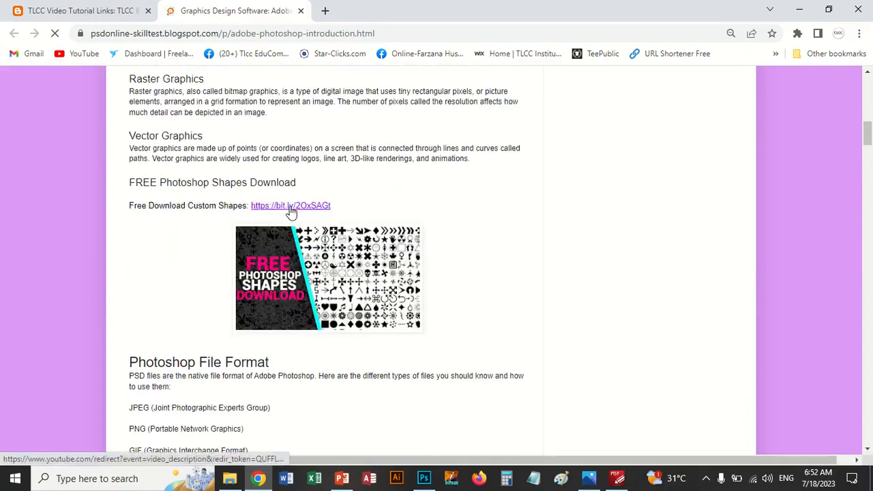
click(292, 208)
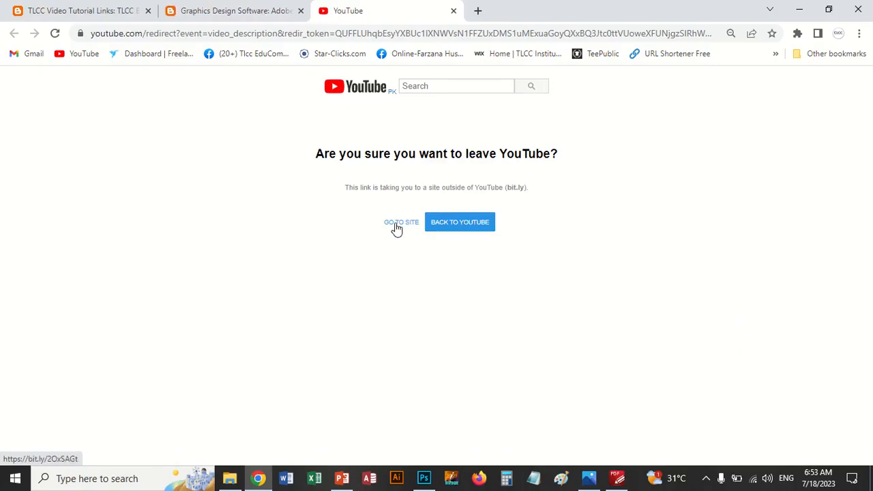
click(401, 223)
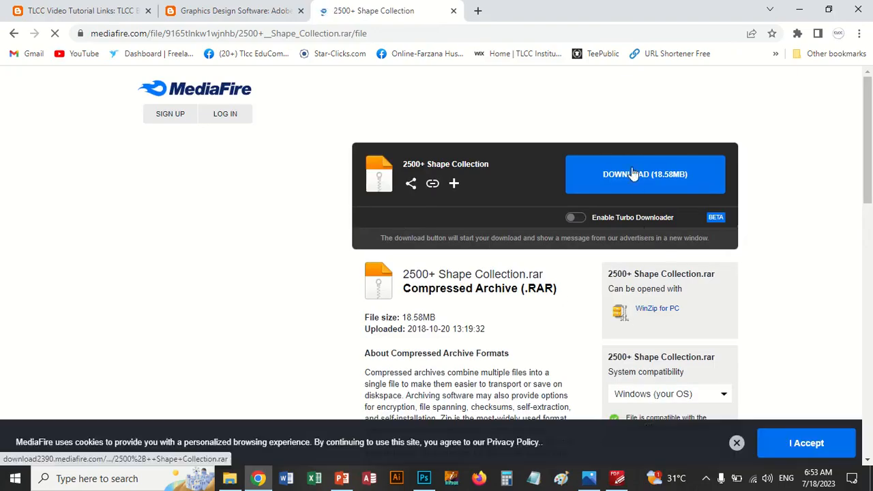
Step: Switch to File Explorer, open the Std-TLCC Syllabas-2023 shortcut in the Desktop folder and go up to the DATA (D:) drive
click(230, 482)
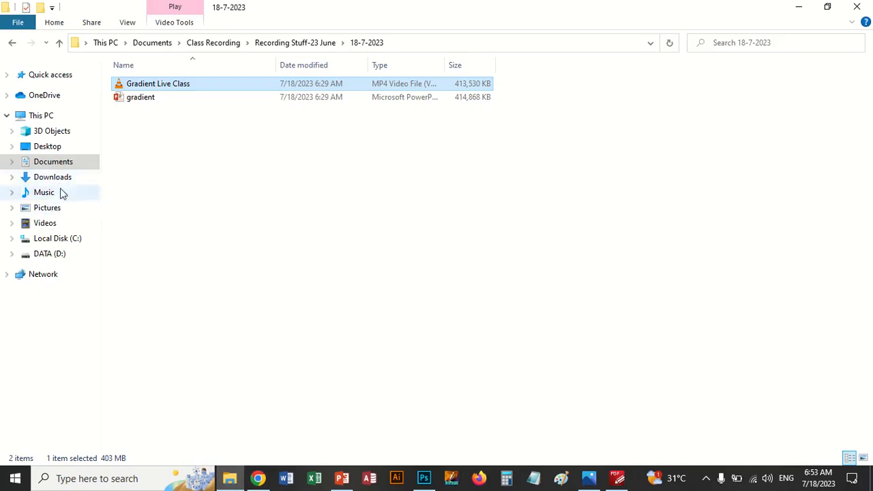
click(49, 146)
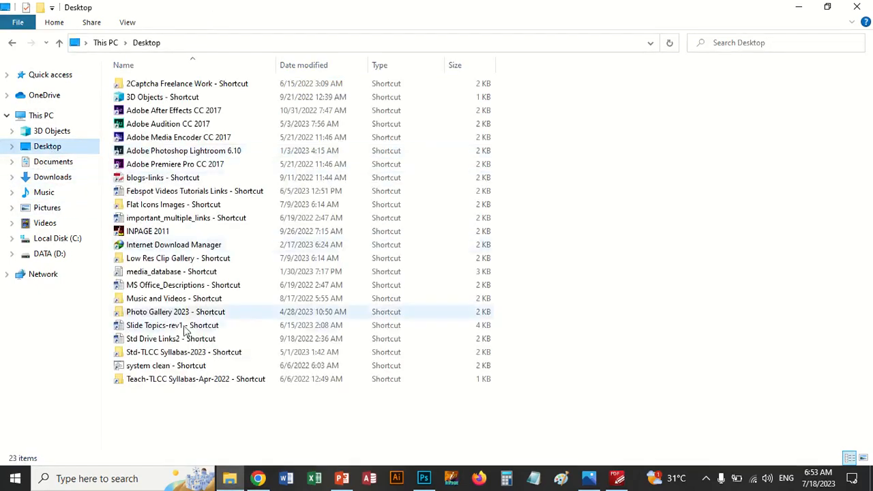
double_click(151, 354)
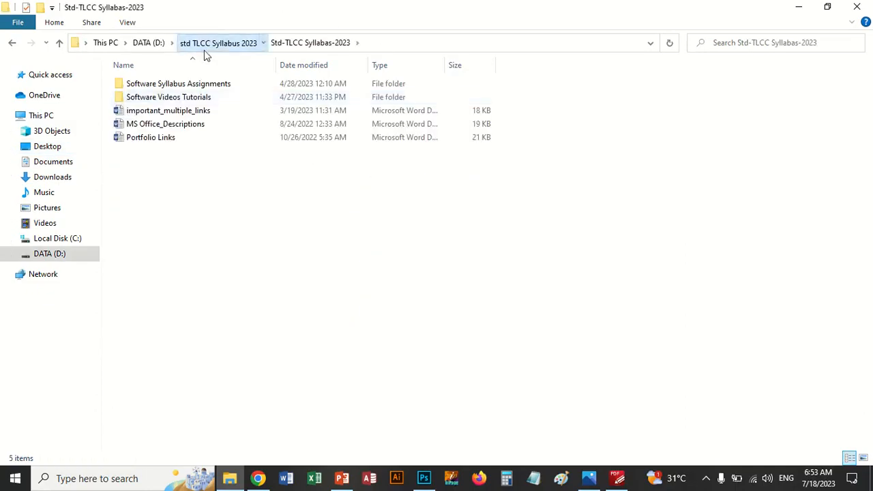
click(204, 47)
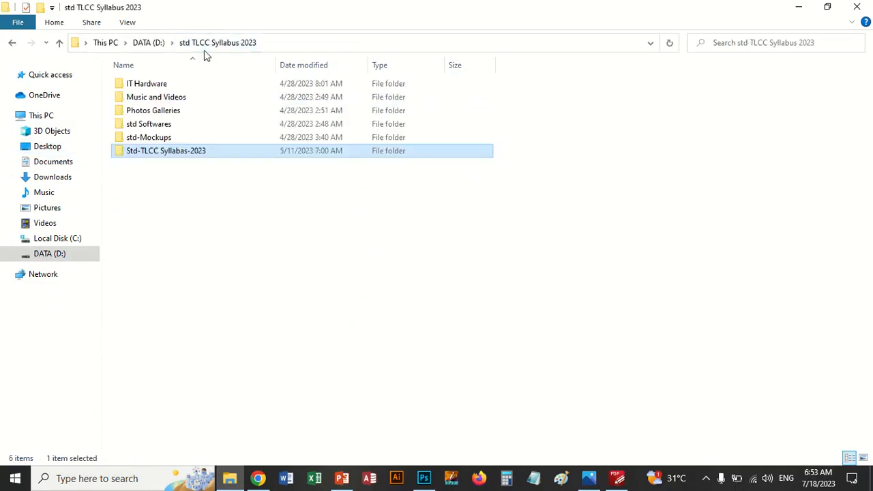
click(166, 42)
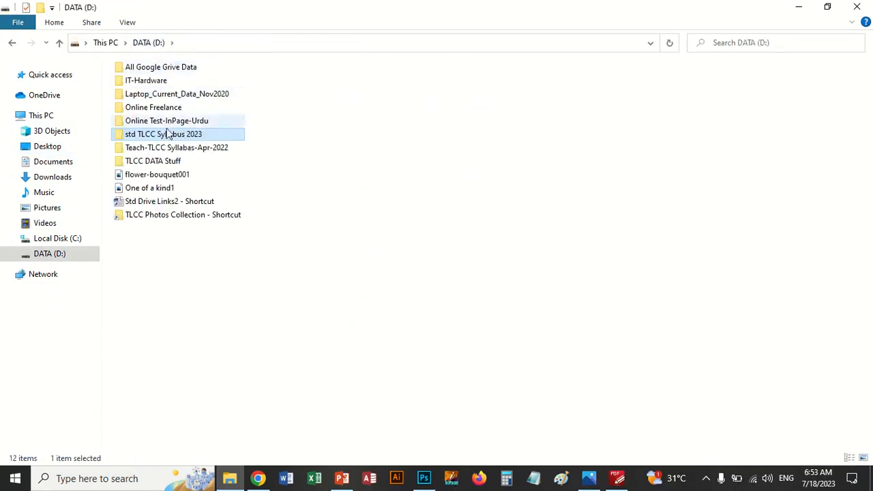
Step: Open std TLCC Syllabus 2023, std Softwares and the nested 2500+ Shape Collection folders to show the CSH shape file
double_click(168, 135)
click(147, 129)
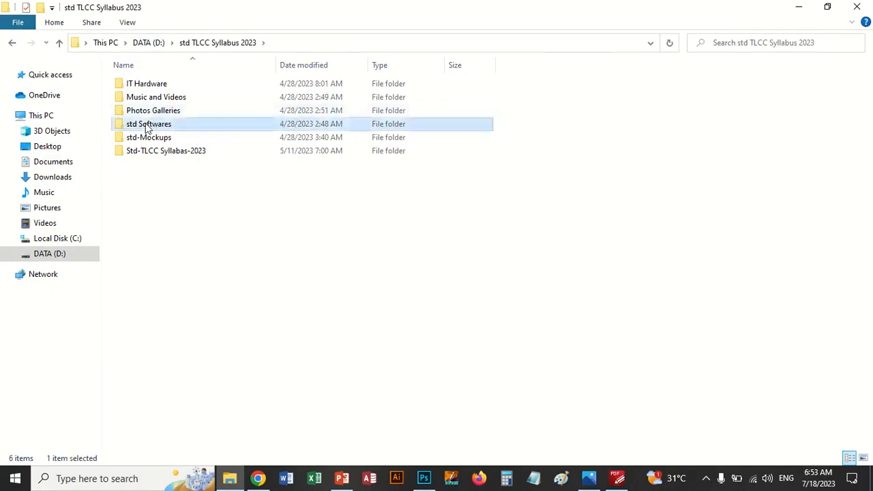
double_click(147, 128)
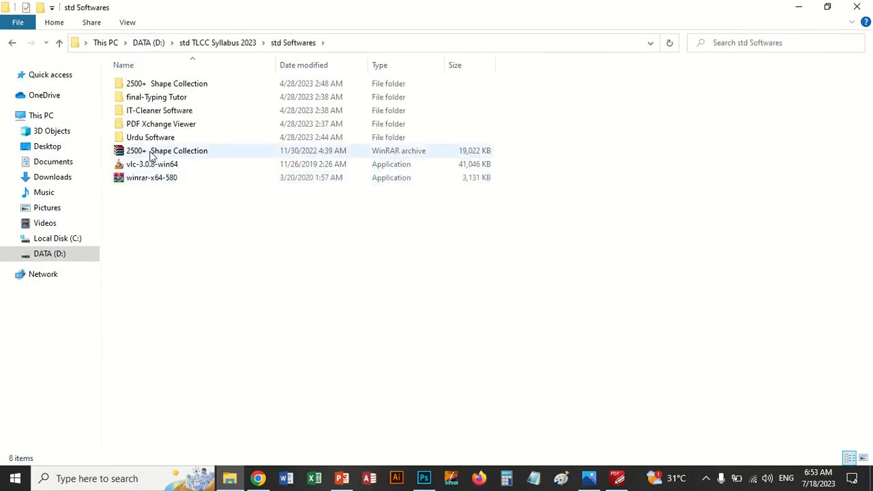
double_click(169, 89)
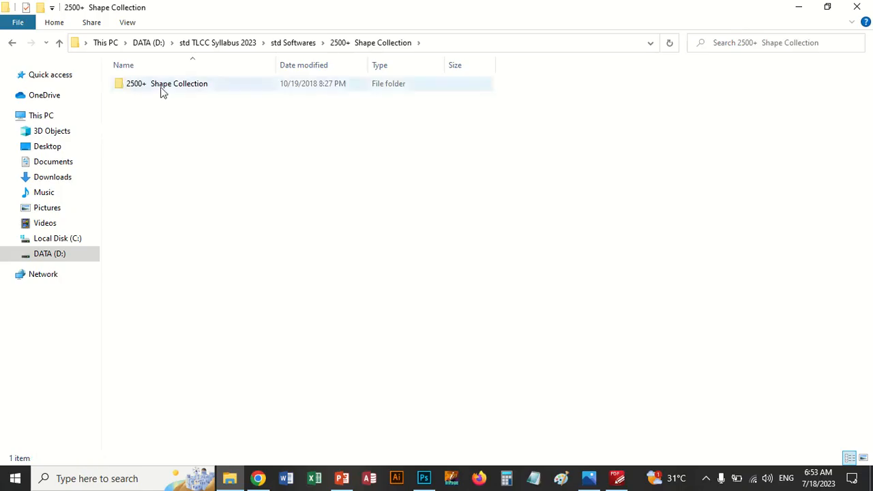
double_click(162, 90)
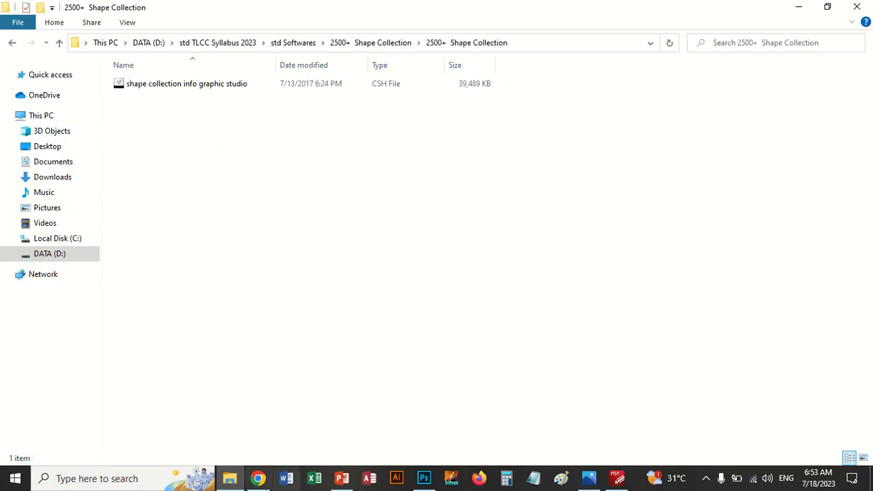
Step: Switch to Photoshop, activate the Custom Shape Tool and open its shape picker
click(420, 480)
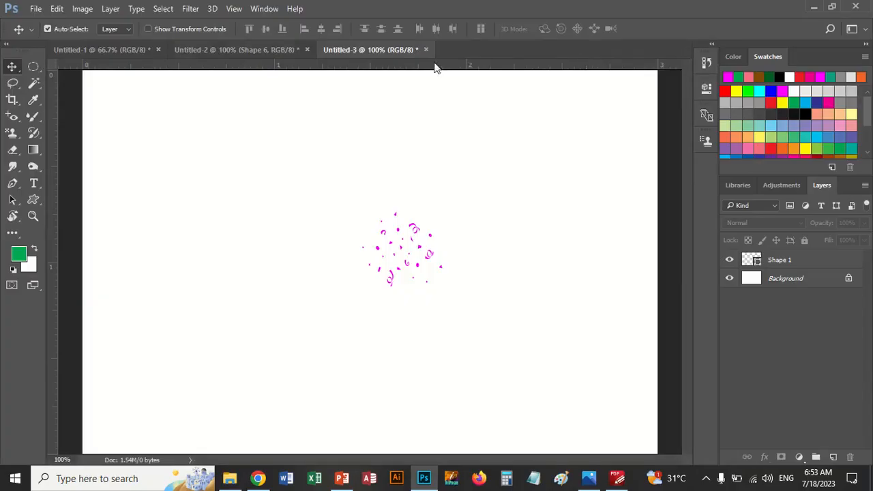
click(38, 204)
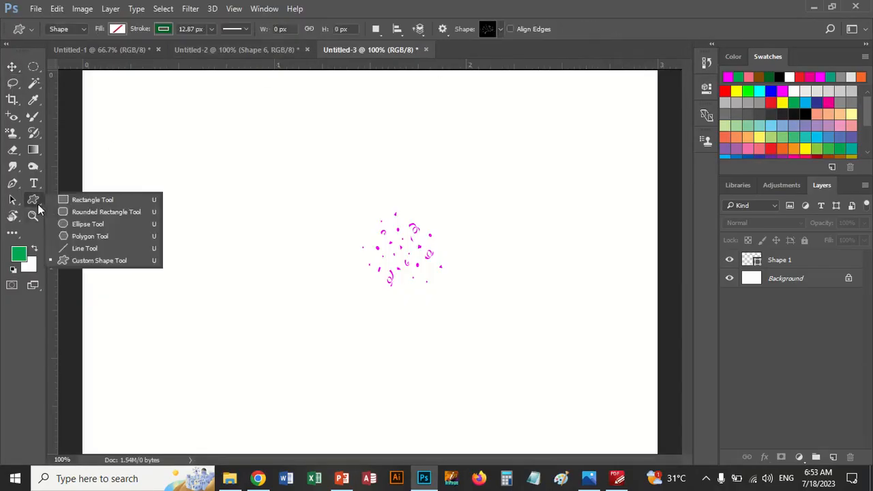
click(91, 262)
click(502, 30)
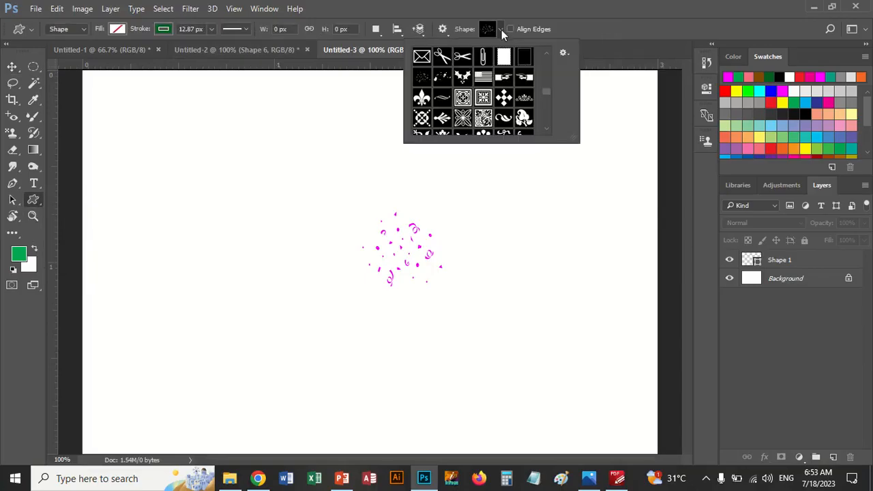
Step: View the Load Shapes dialog for CSH files, leave it without loading anything, and look through the shapes in the picker
click(568, 54)
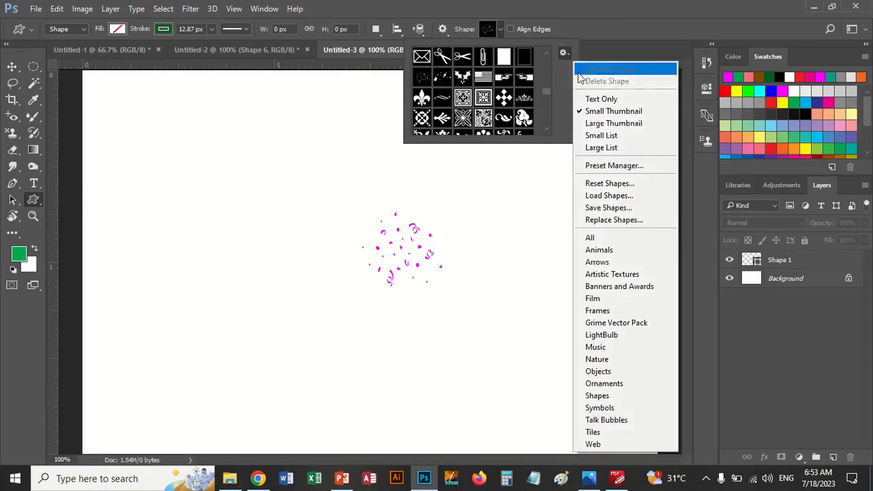
click(608, 197)
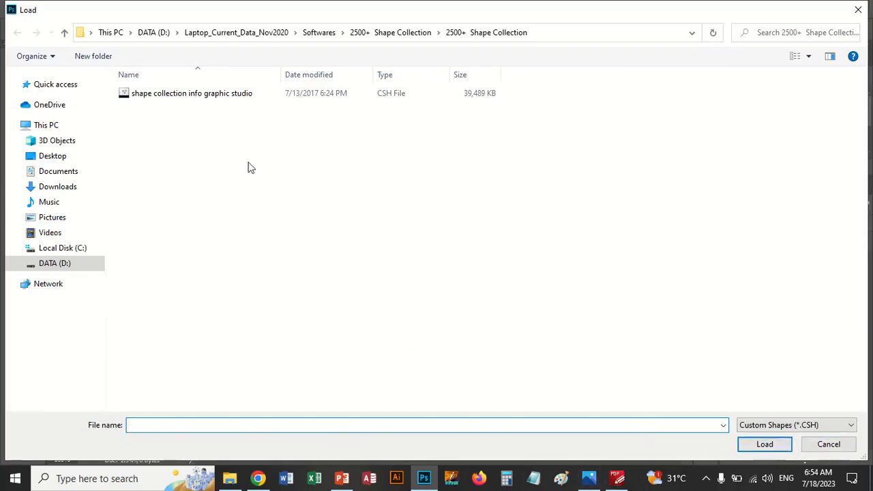
click(826, 445)
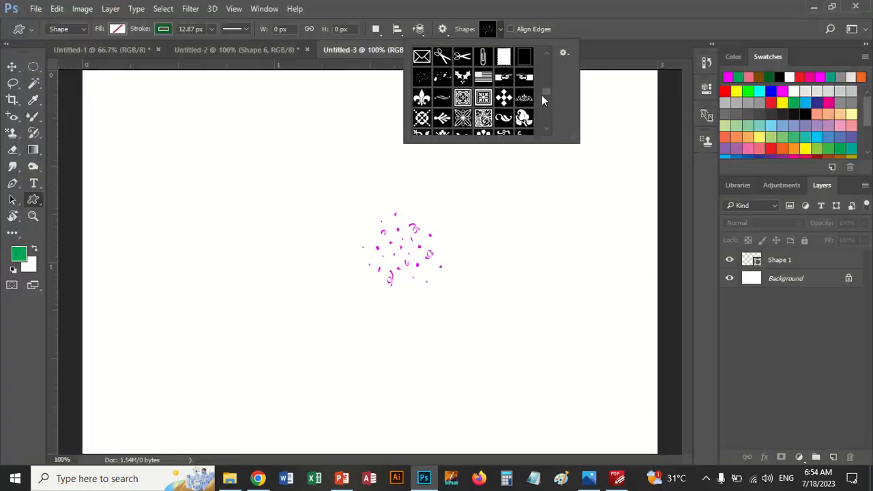
drag(542, 95, 533, 72)
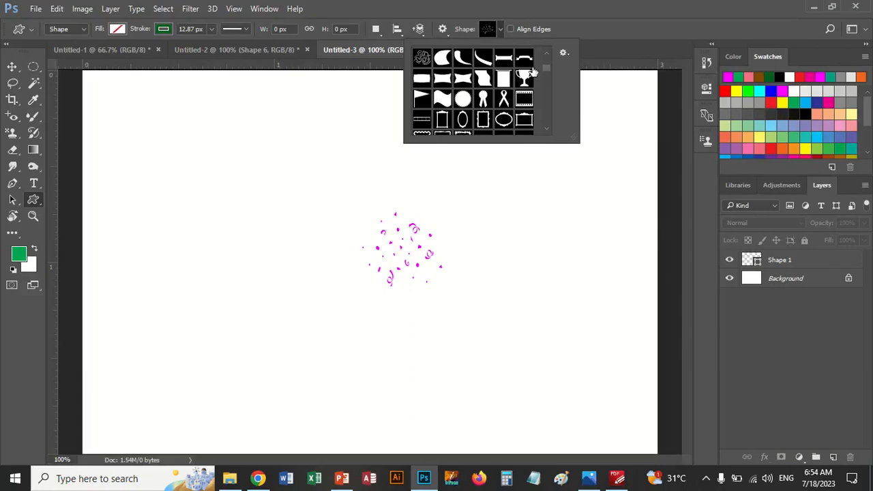